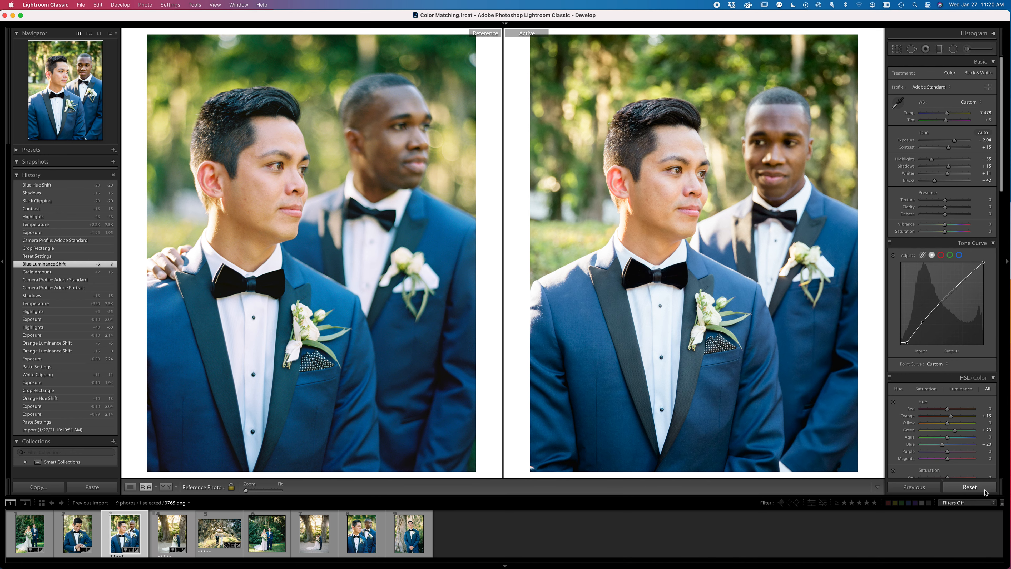
Reset the active photo's develop settings and crop it to a 4 x 5 aspect ratio, ending in the reference comparison view
left_click(985, 492)
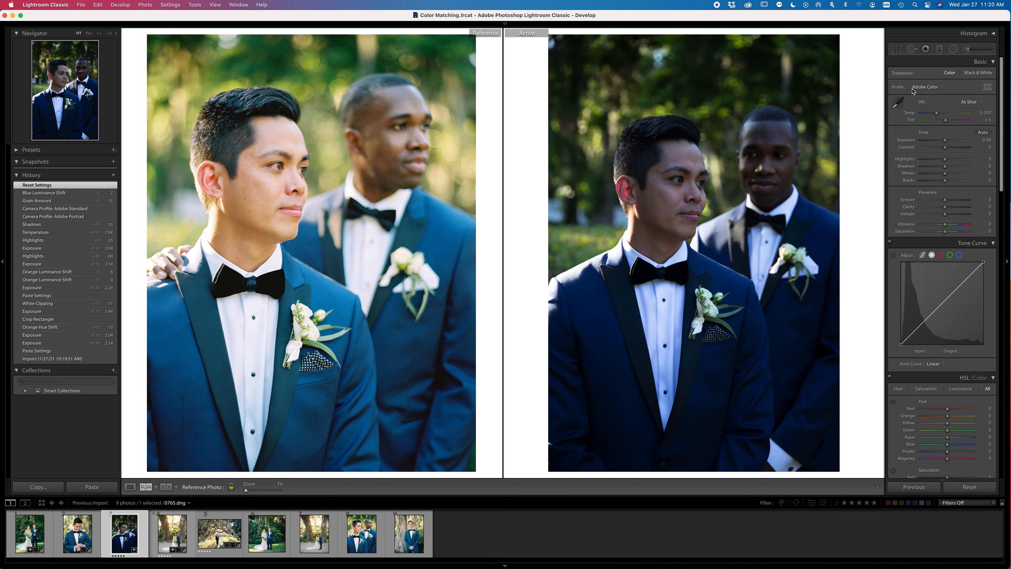
left_click(896, 48)
left_click(972, 76)
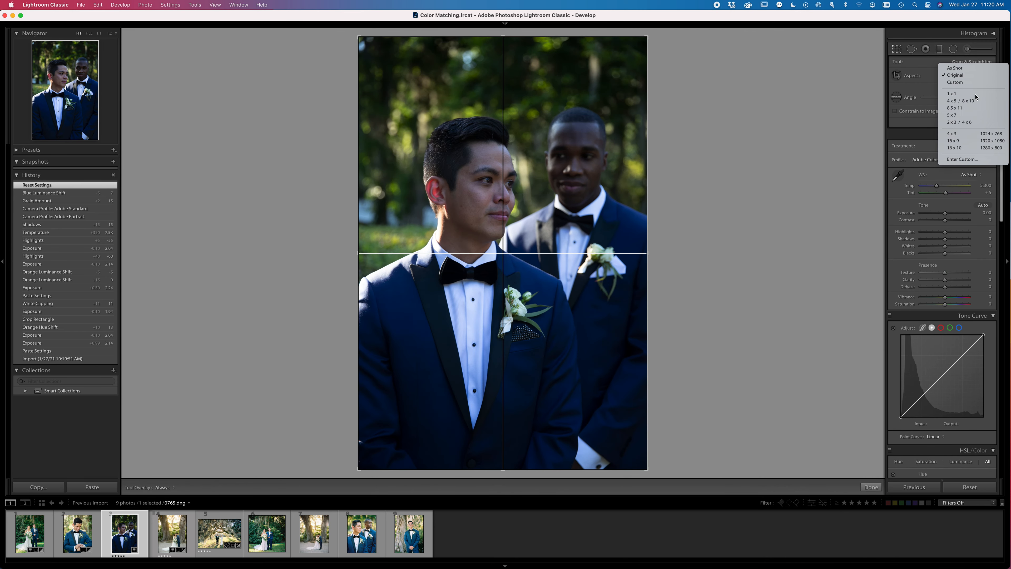
left_click(975, 135)
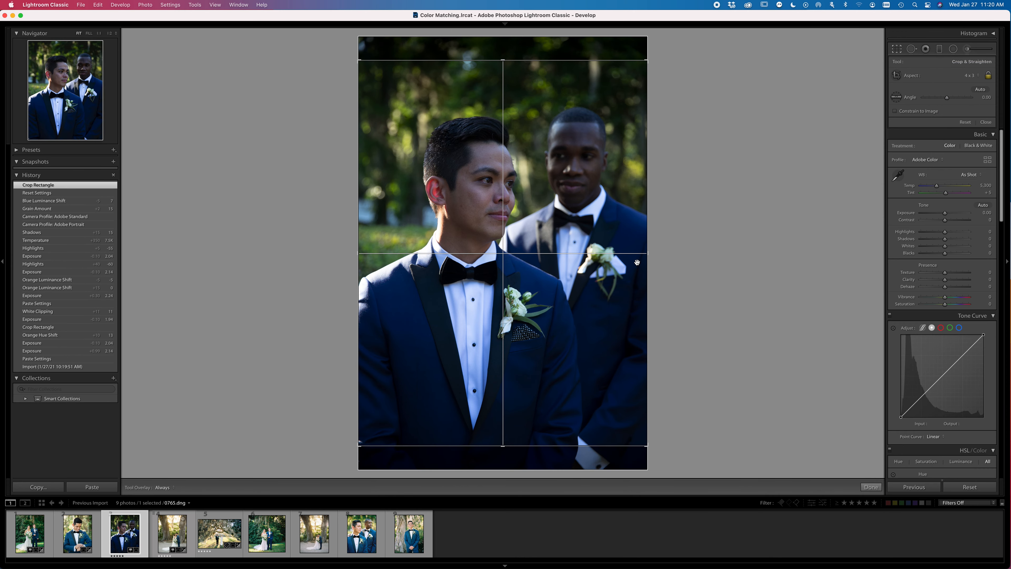
key("Return")
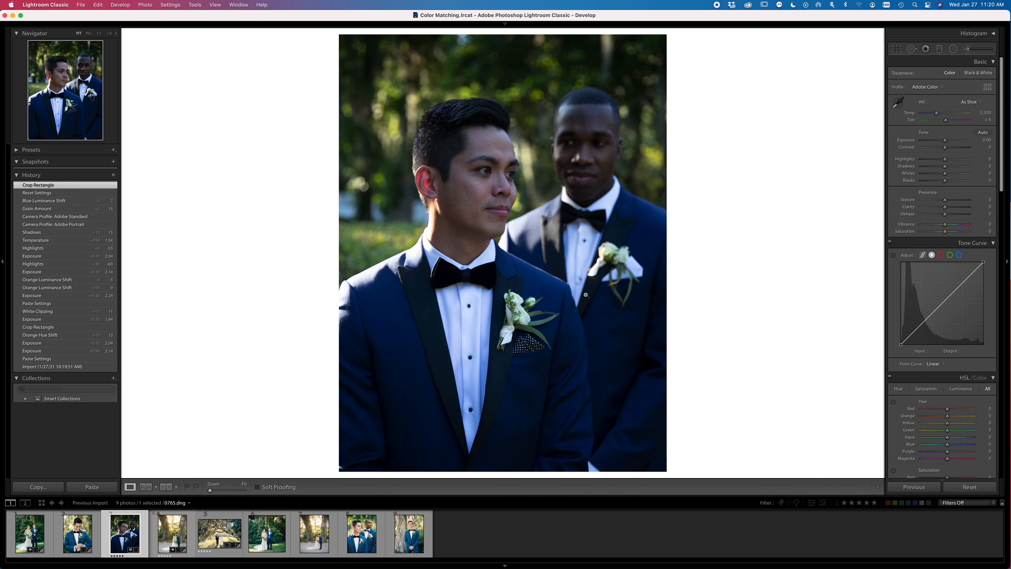
key("shift+r")
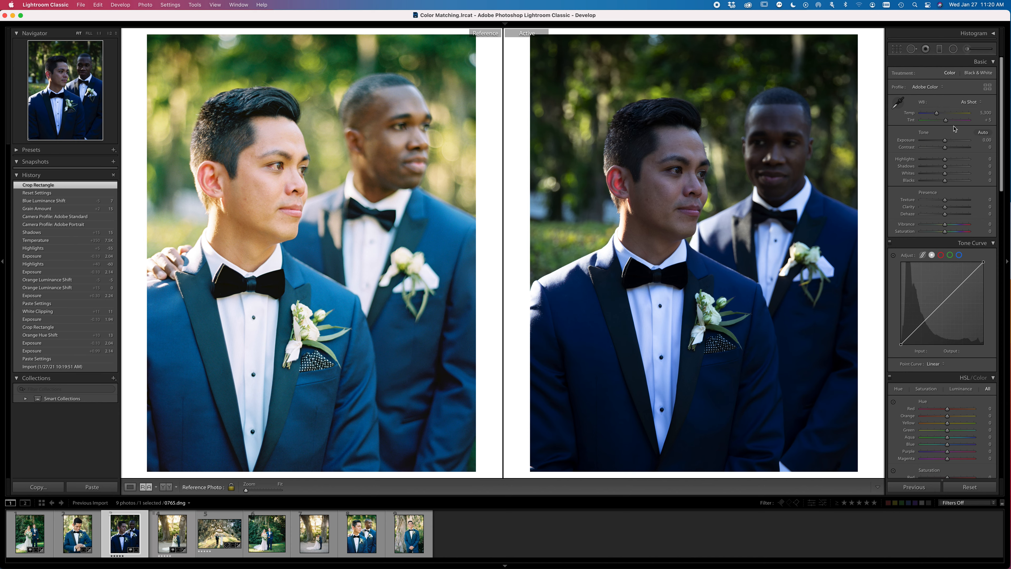
Apply the Adobe Standard profile to the active photo and raise its exposure to +1.72
left_click(929, 88)
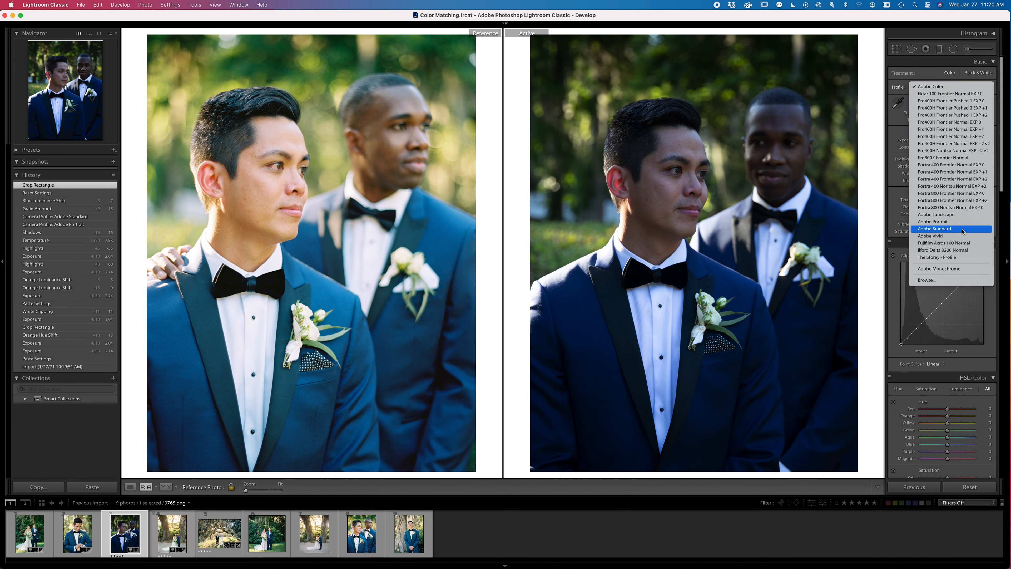
left_click(962, 229)
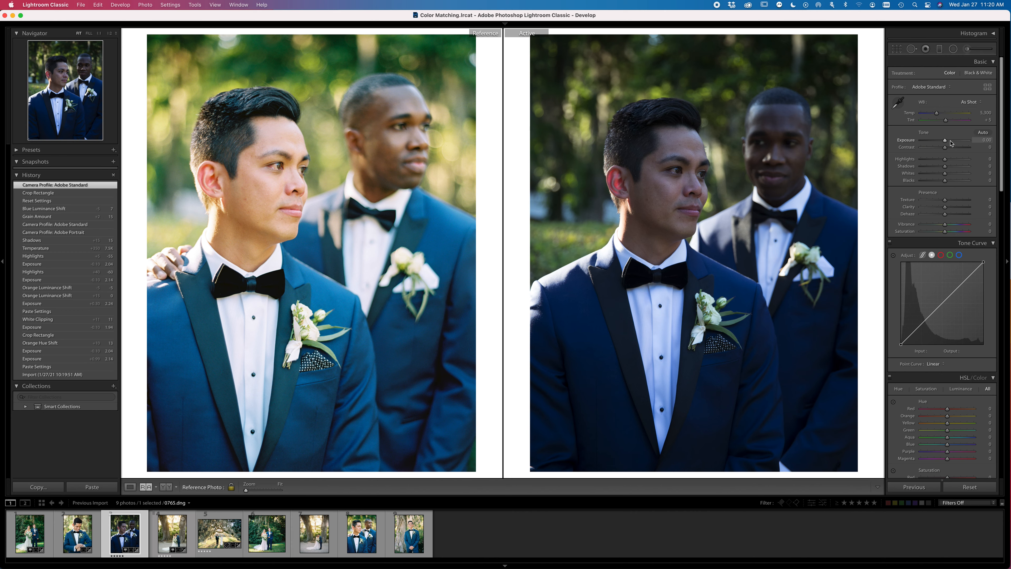
left_click(950, 141)
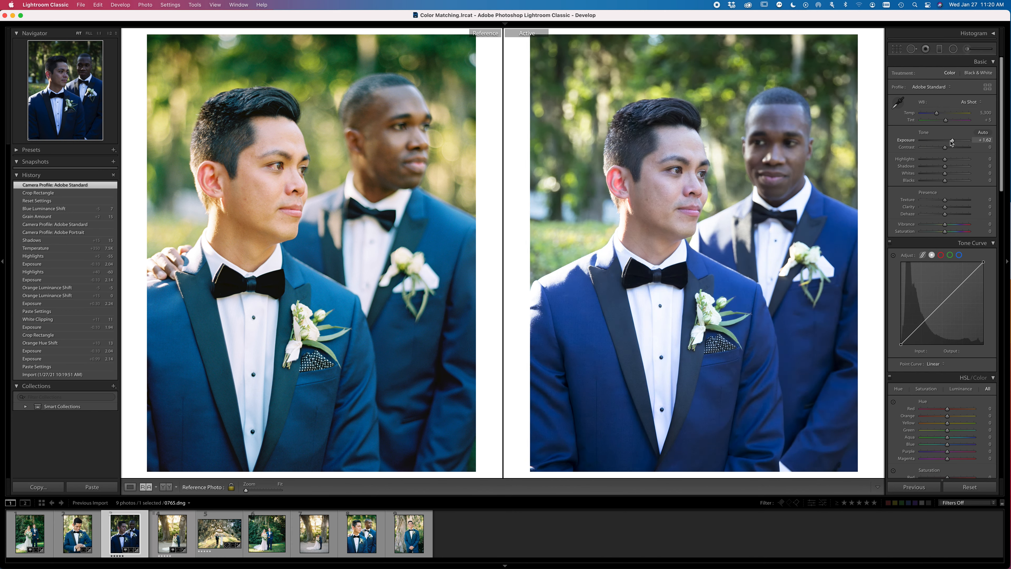
key("Up")
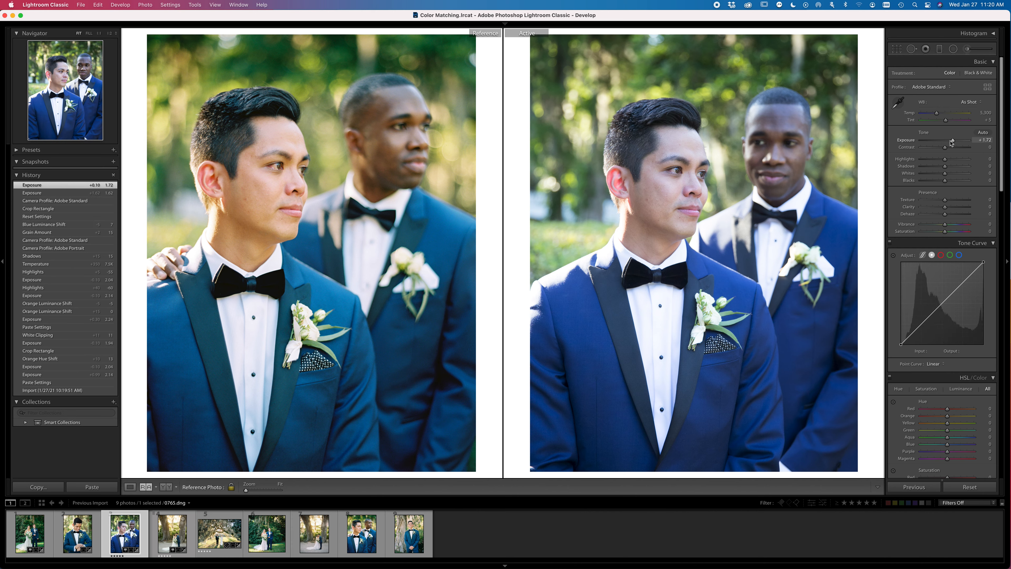
Set the active photo's white balance temperature to 7,000 and its contrast to +15
key("shift+Up")
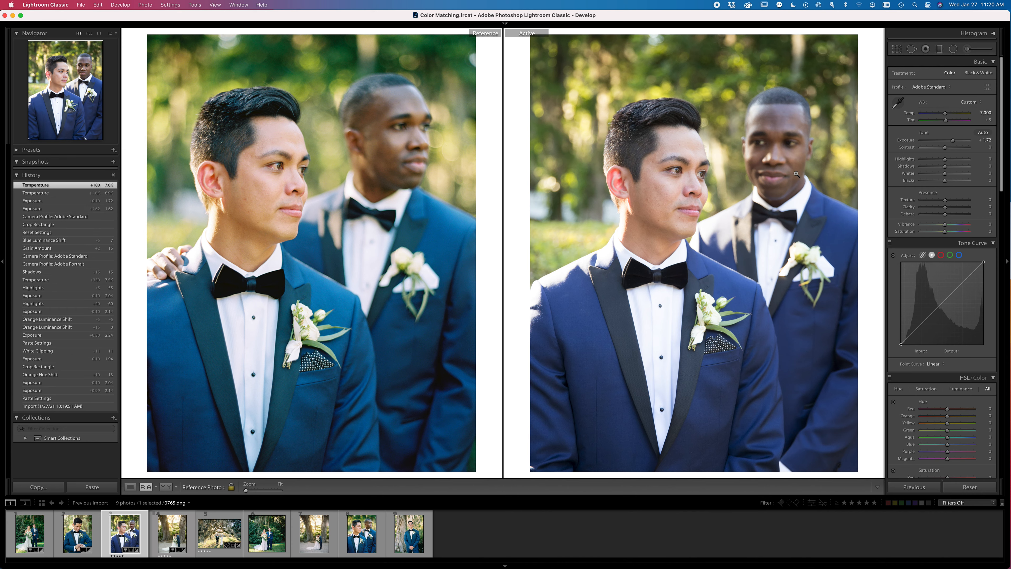
key("Up")
key("Up")
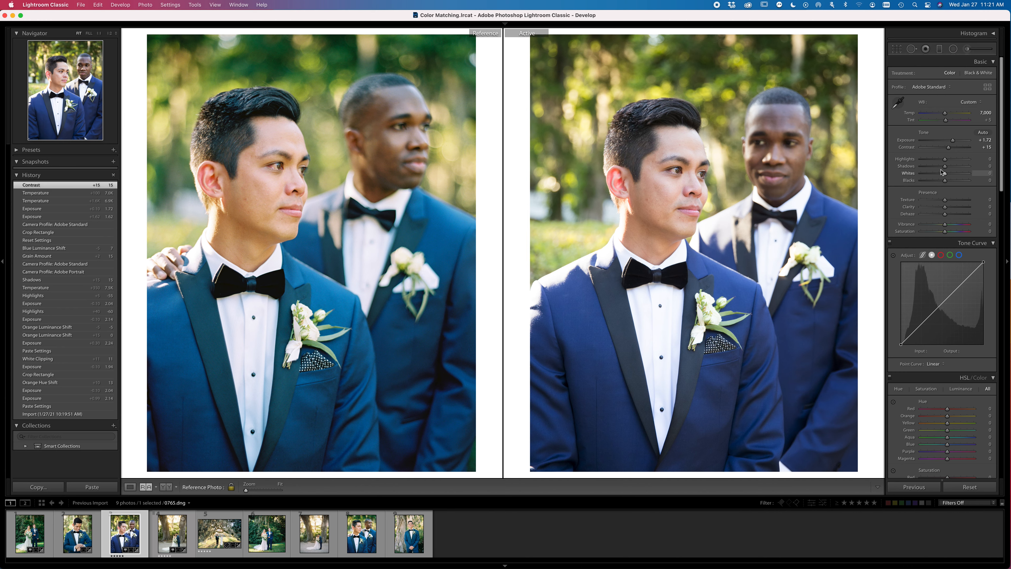
Check the shirt detail with highlights at -100, and settle the active photo's highlights at -48
left_click(929, 159)
left_click_drag(930, 159, 920, 161)
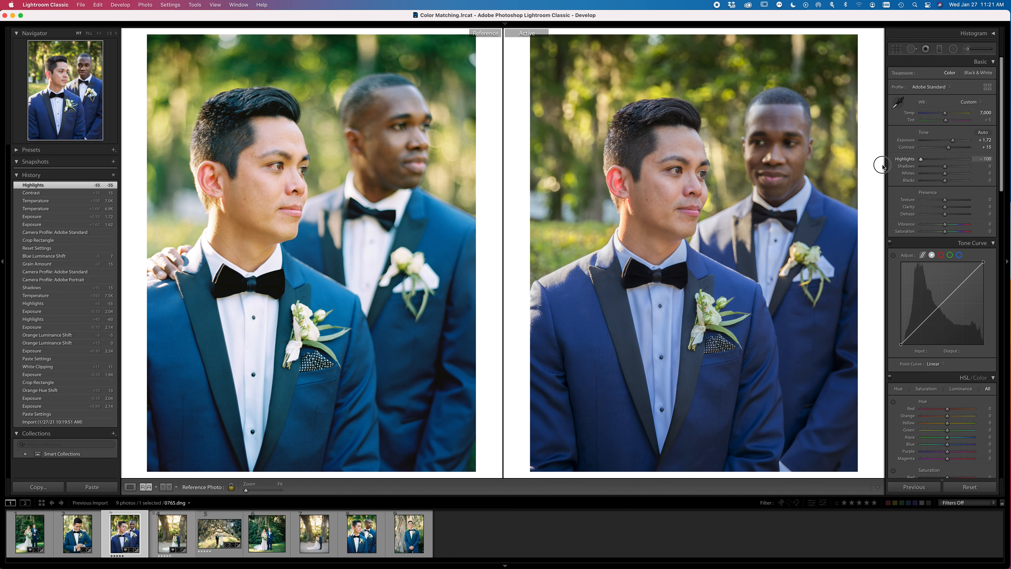
left_click(658, 326)
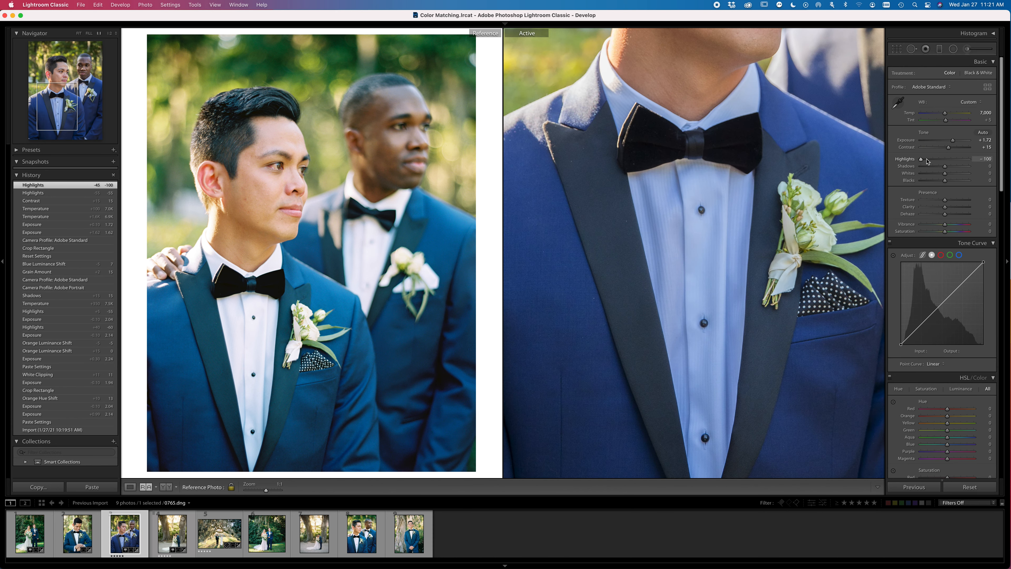
left_click_drag(683, 163, 824, 287)
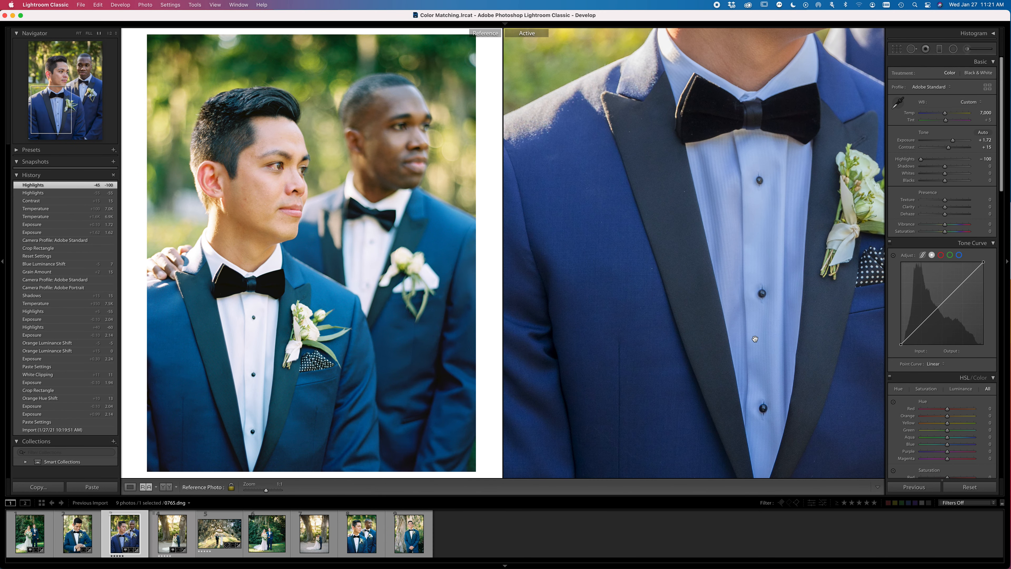
left_click(754, 219)
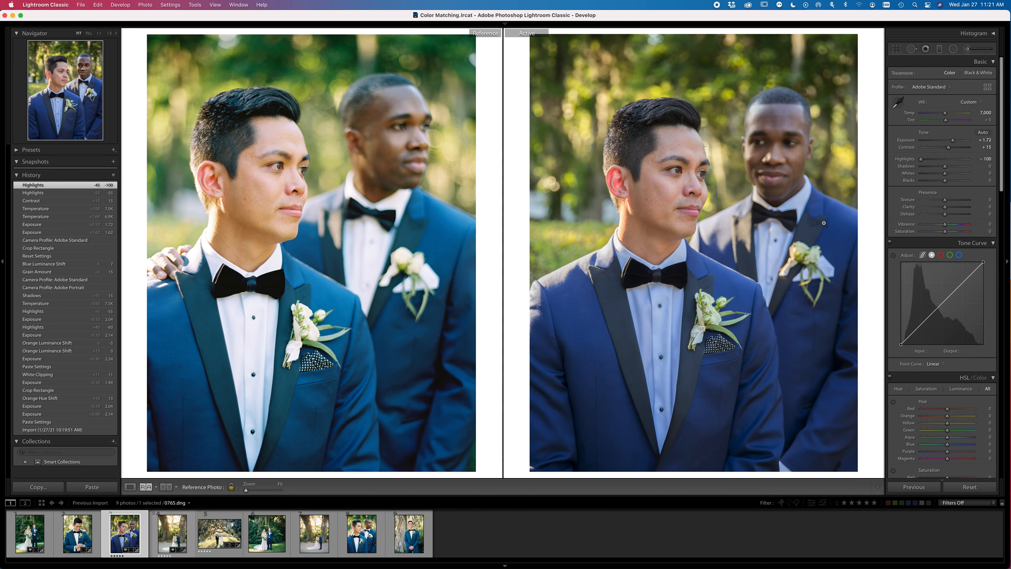
left_click_drag(922, 160, 934, 166)
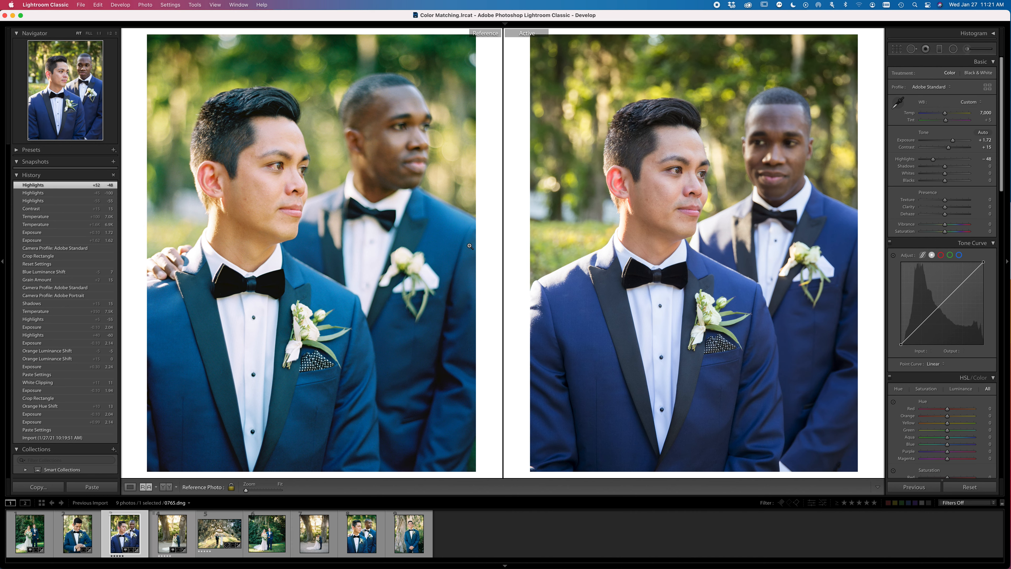
Switch the comparison background to black and examine the bow ties and suits of both photos at 1:1
right_click(510, 292)
left_click(541, 351)
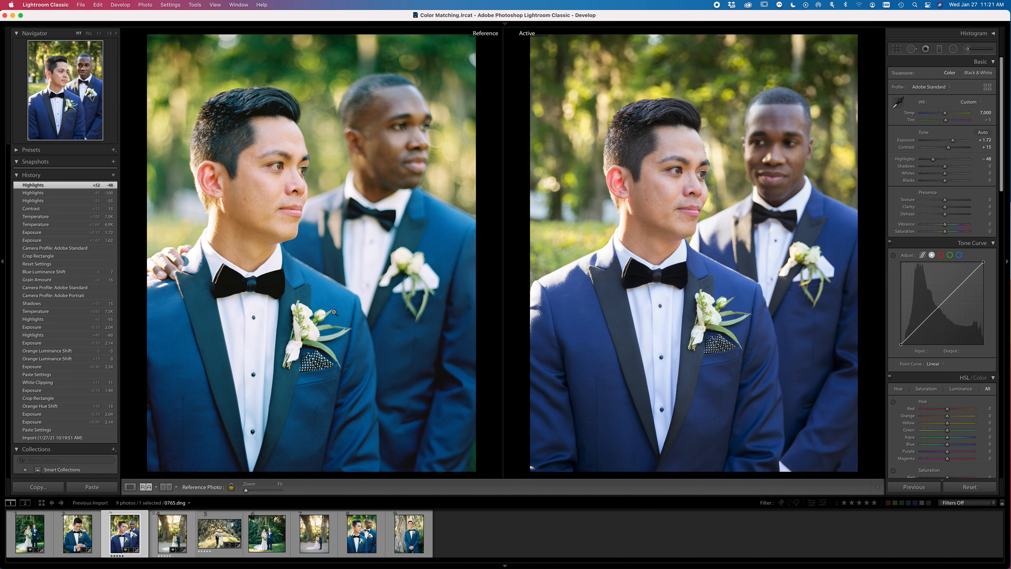
left_click(225, 286)
left_click_drag(236, 290, 291, 314)
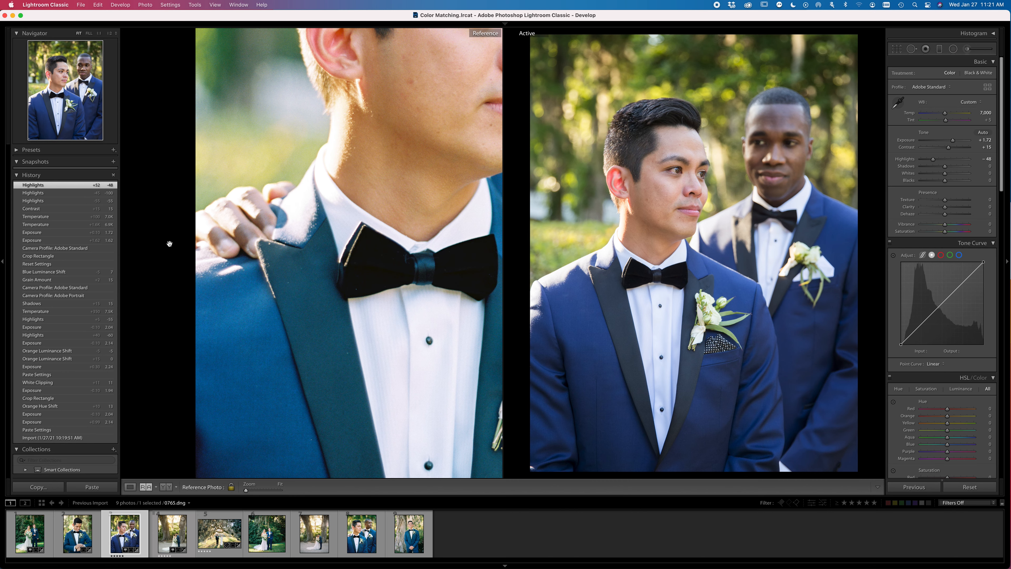
right_click(520, 252)
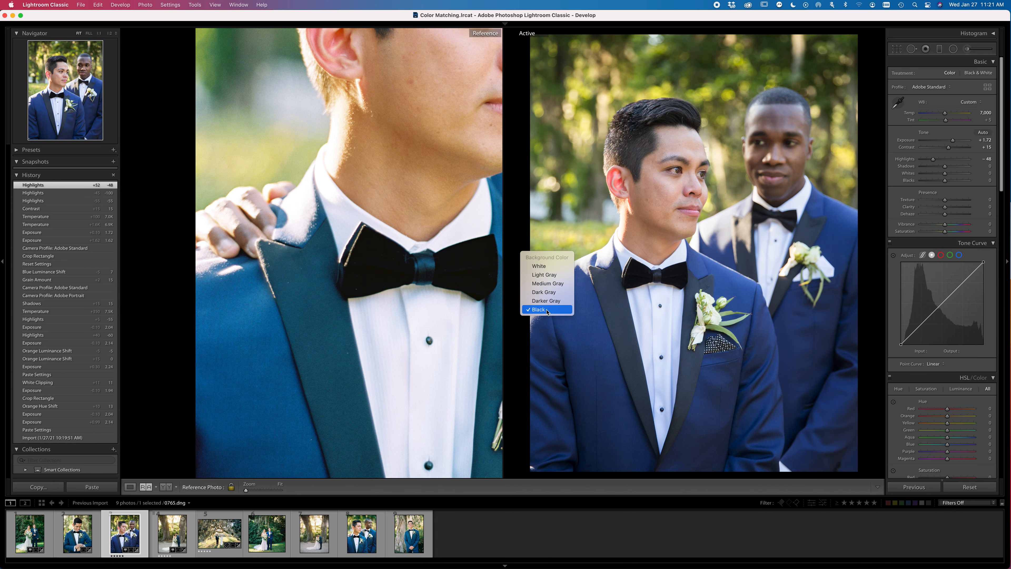
left_click(516, 339)
mouse_move(457, 280)
left_mouse_down()
mouse_move(476, 283)
mouse_move(471, 291)
left_mouse_up()
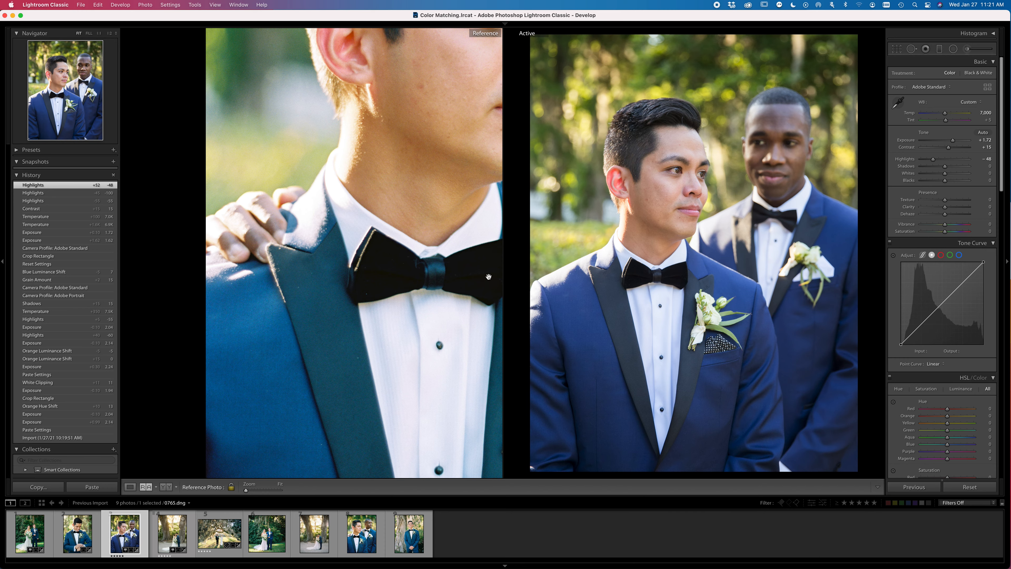
left_click_drag(458, 285, 392, 269)
left_click(646, 298)
left_click_drag(654, 254, 300, 282)
left_click(303, 282)
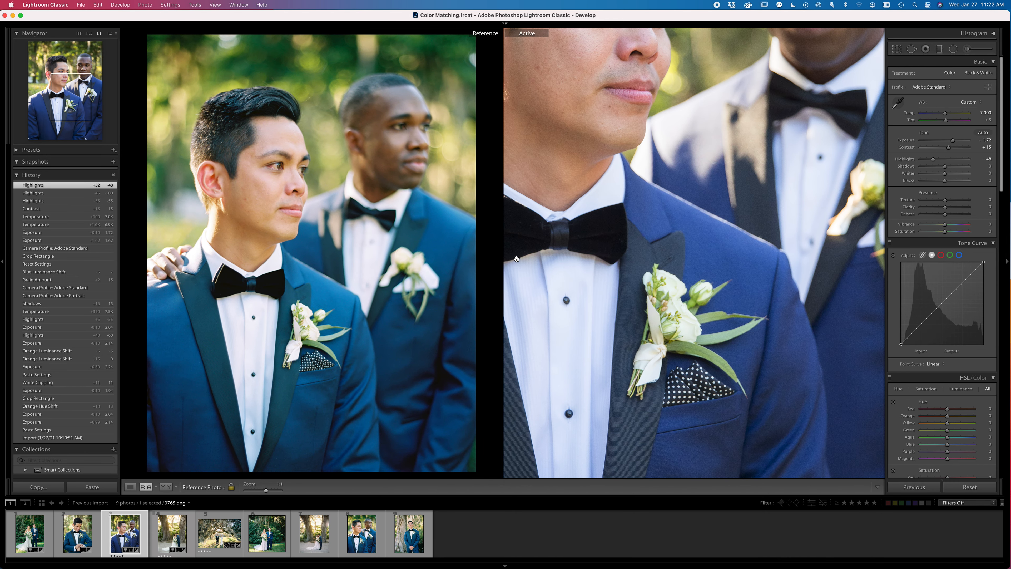
Compare the dark suit tones of both photos up close and move the tone curve's black point to input 17, output 4
left_click_drag(901, 344, 908, 340)
left_click_drag(907, 340, 872, 346)
left_click(257, 277)
left_click_drag(339, 290, 464, 240)
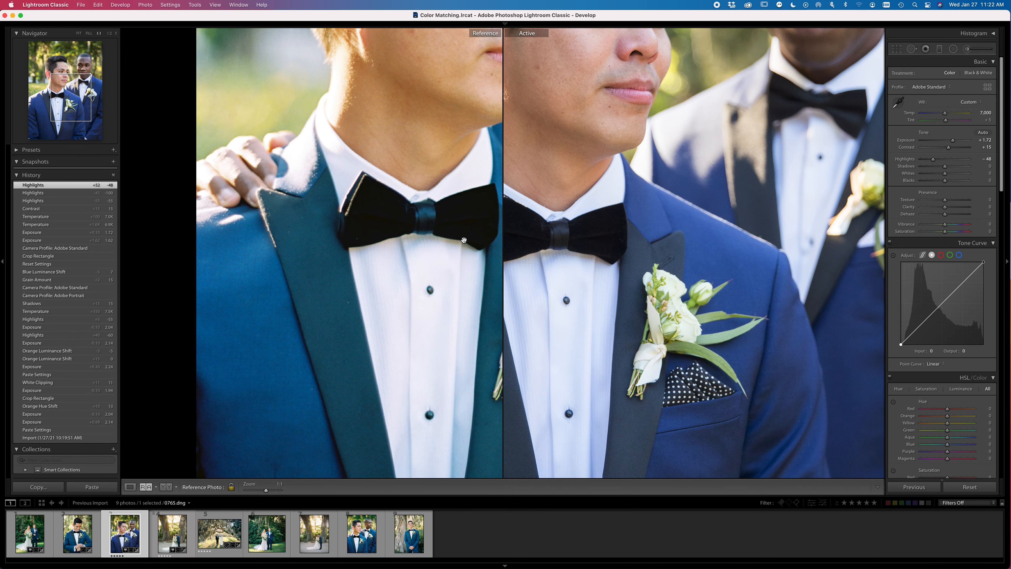
left_click_drag(405, 279, 443, 284)
left_click_drag(596, 261, 644, 256)
left_click_drag(366, 281, 160, 290)
left_click_drag(495, 239, 294, 256)
left_click_drag(375, 256, 393, 248)
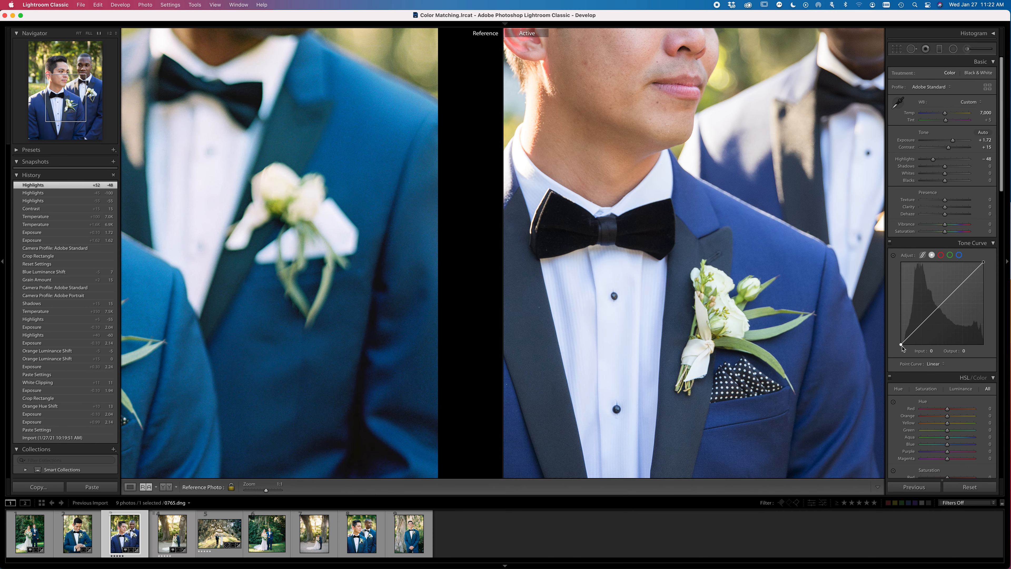
mouse_move(900, 344)
left_mouse_down()
mouse_move(934, 349)
mouse_move(905, 355)
mouse_move(907, 344)
left_mouse_up()
left_click(783, 294)
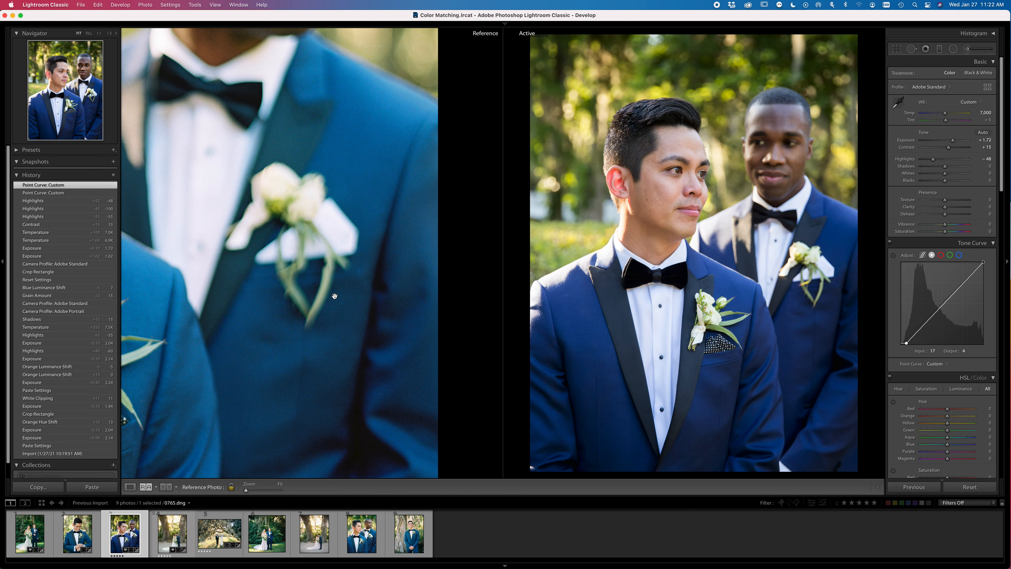
Fit the whole reference photo in view and set the comparison background to white
left_click(334, 295)
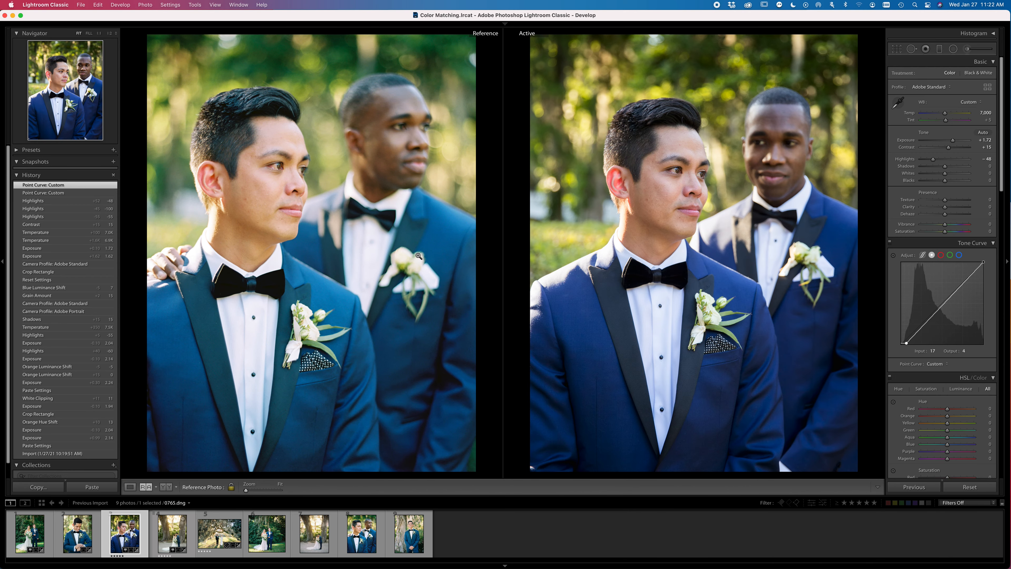
right_click(536, 242)
right_click(525, 244)
right_click(525, 244)
left_click(537, 257)
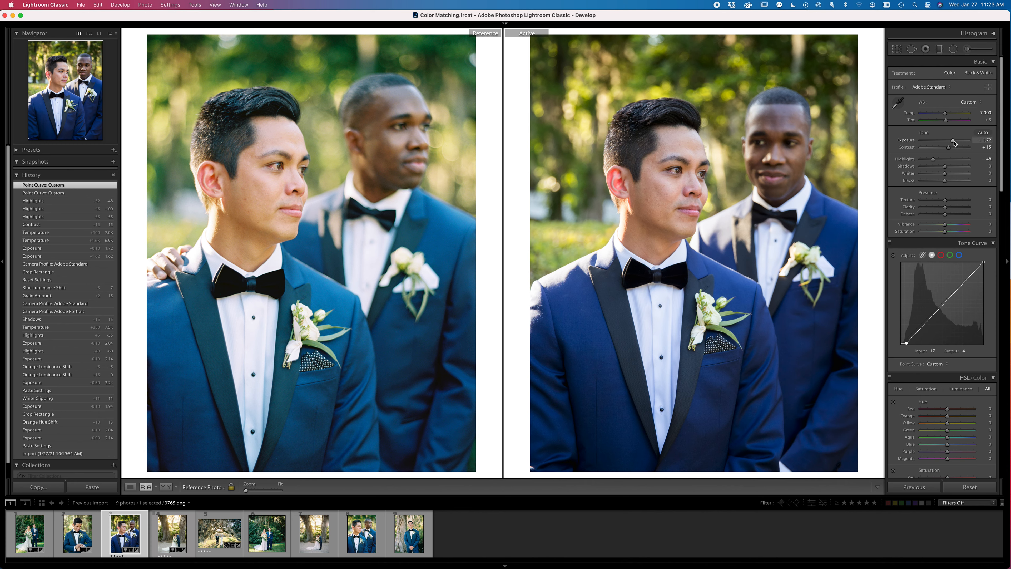
Raise the active photo's exposure to +1.92 and its temperature to 7,500
left_click_drag(952, 141, 954, 141)
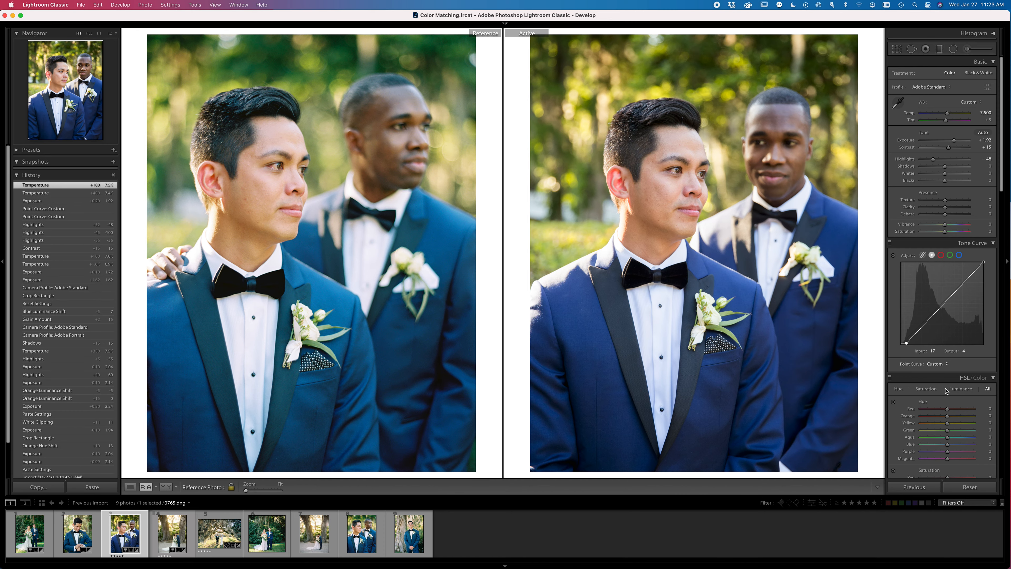
Compare the suit fabric of both photos at 1:1 and set the active photo's blue hue to -20
left_click(326, 351)
left_click(330, 355)
left_click(358, 378)
left_click(562, 373)
left_click_drag(683, 363, 338, 361)
left_click_drag(390, 357, 666, 348)
left_click_drag(649, 362, 790, 345)
left_click_drag(385, 359, 329, 343)
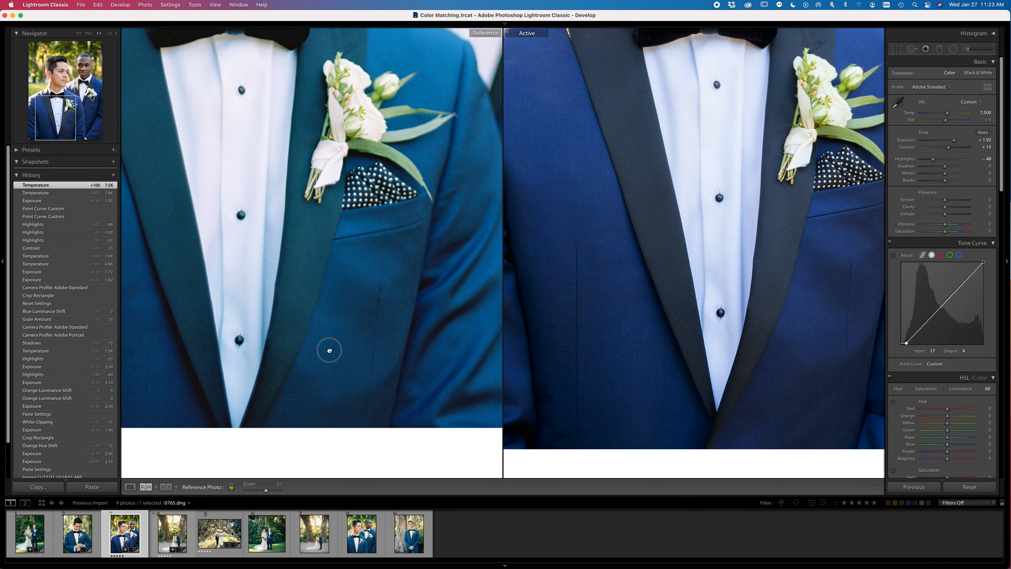
scroll(940, 395, "down", 5)
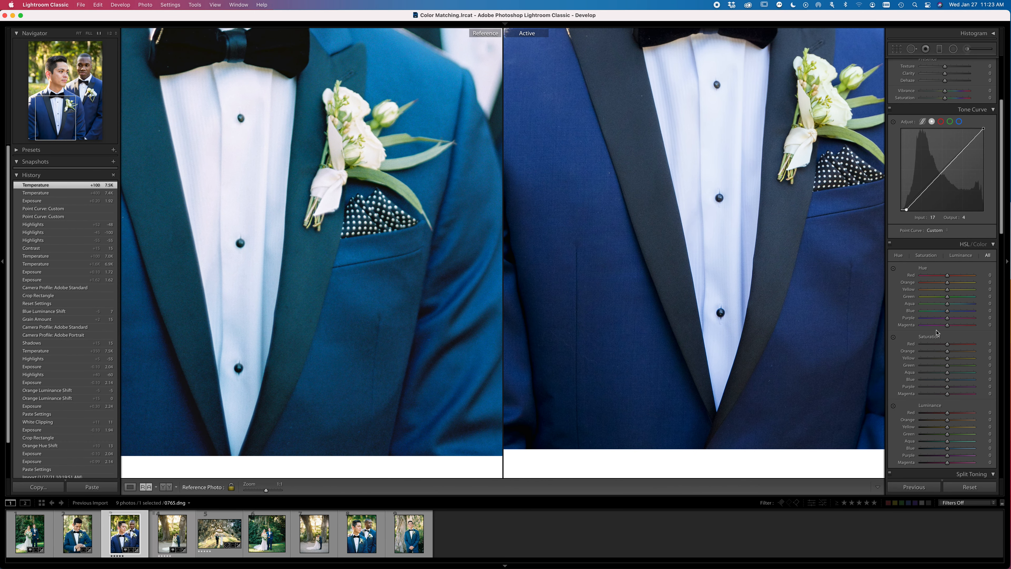
left_click(947, 313)
left_click_drag(947, 313, 942, 315)
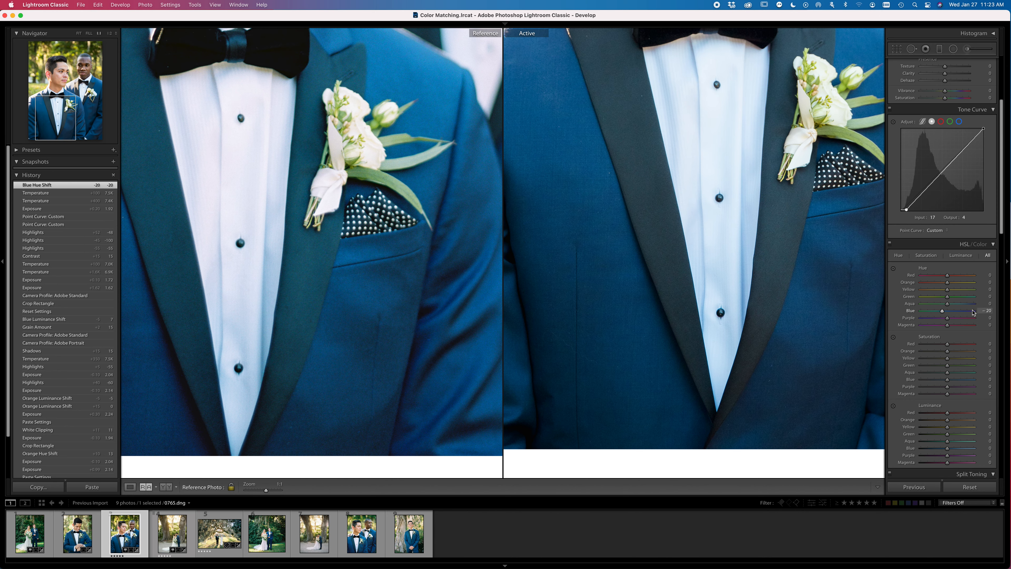
left_click(658, 244)
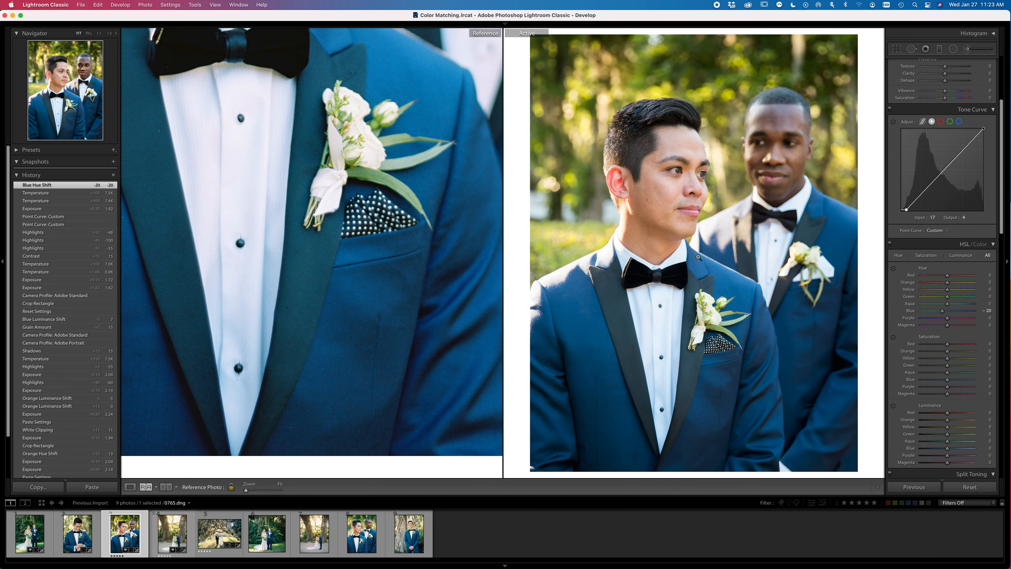
left_click(346, 224)
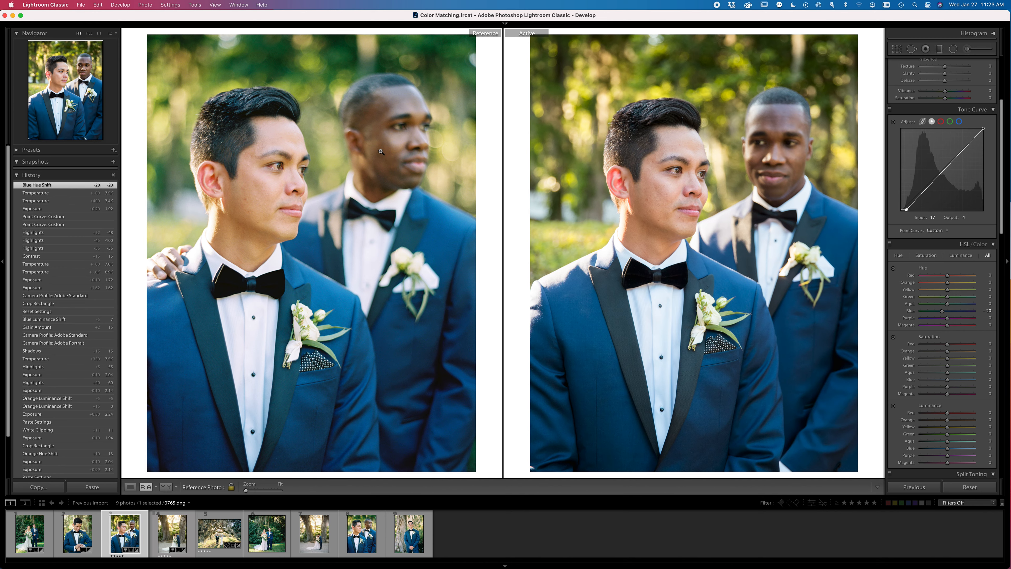
Compare the background foliage of both photos at 1:1 and set the active photo's green hue to +41
left_click(314, 49)
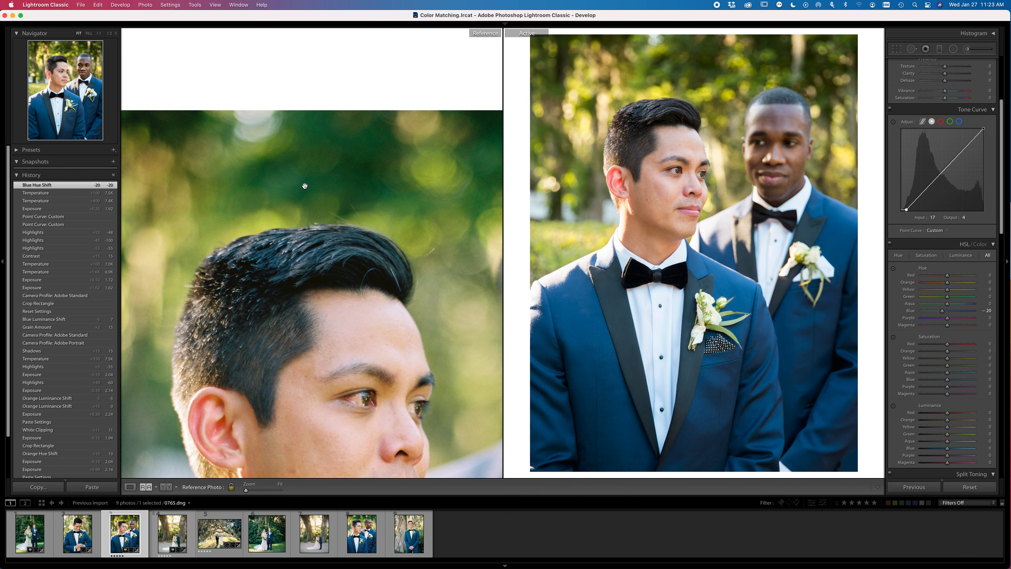
left_click(683, 287)
left_click_drag(684, 288, 734, 226)
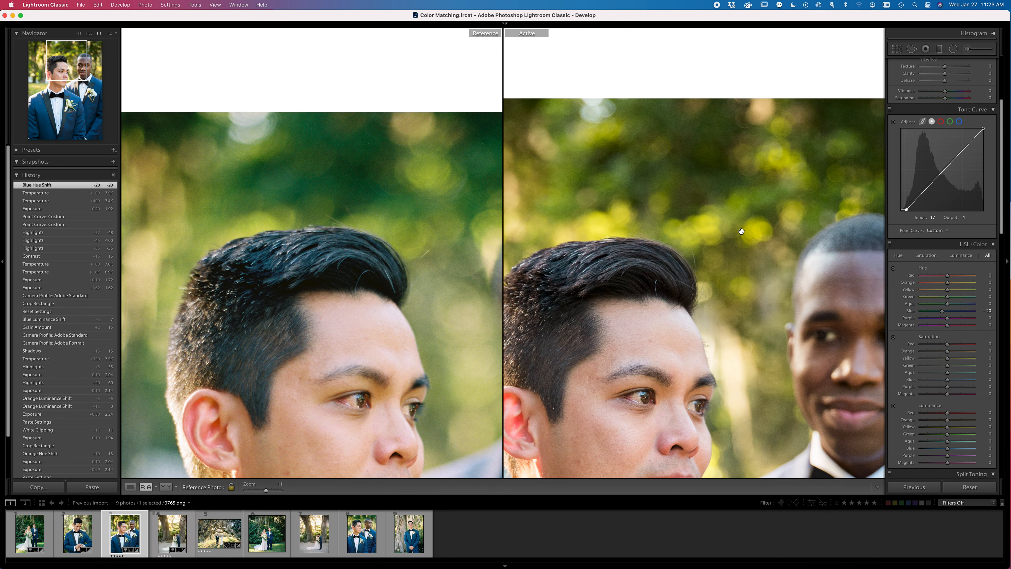
left_click_drag(948, 300, 960, 301)
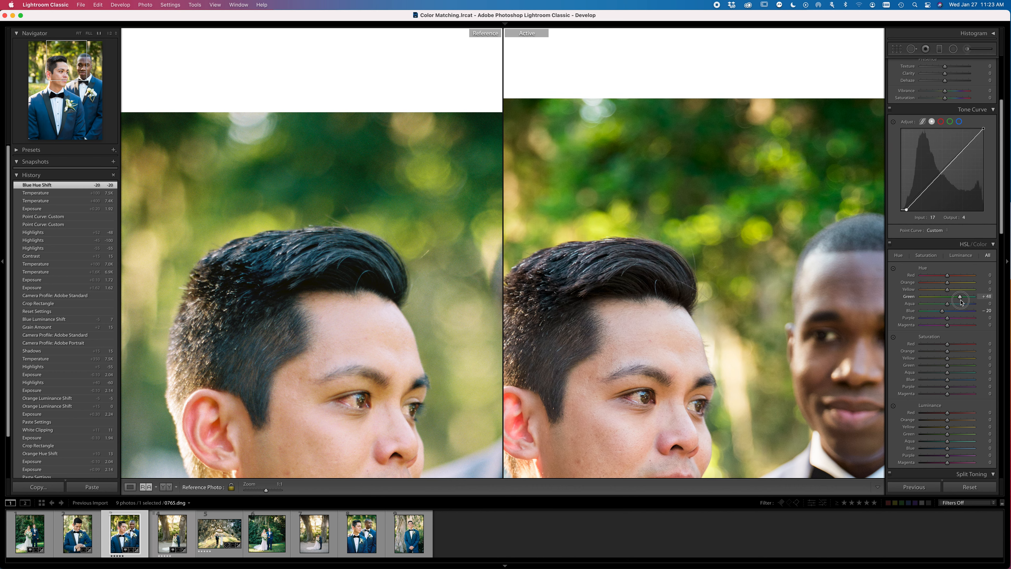
left_click_drag(961, 301, 959, 302)
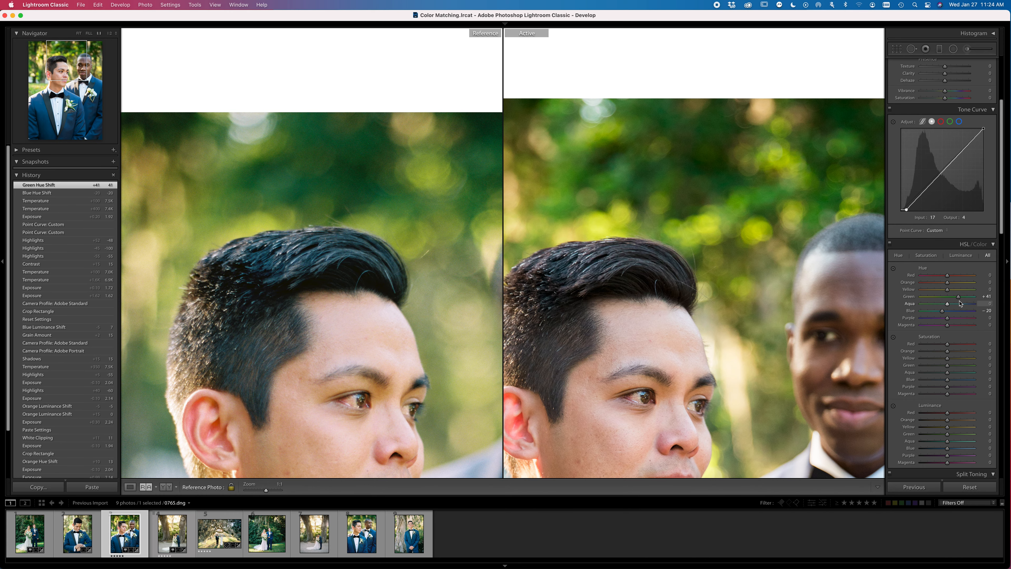
Compare the foliage again, then set the active photo's green saturation to -40 and yellow saturation to -13
left_click(611, 222)
left_click(417, 327)
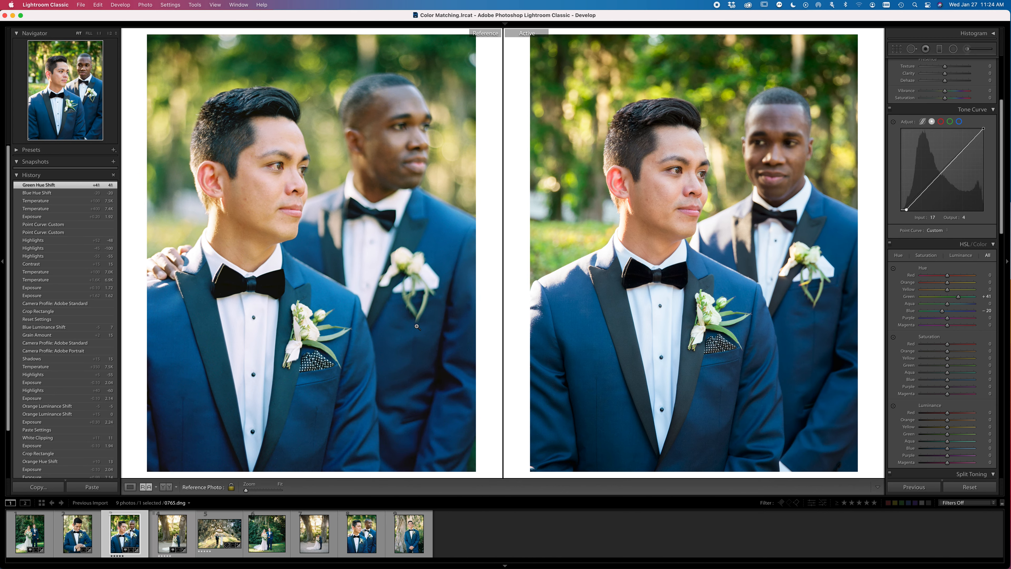
left_click(306, 76)
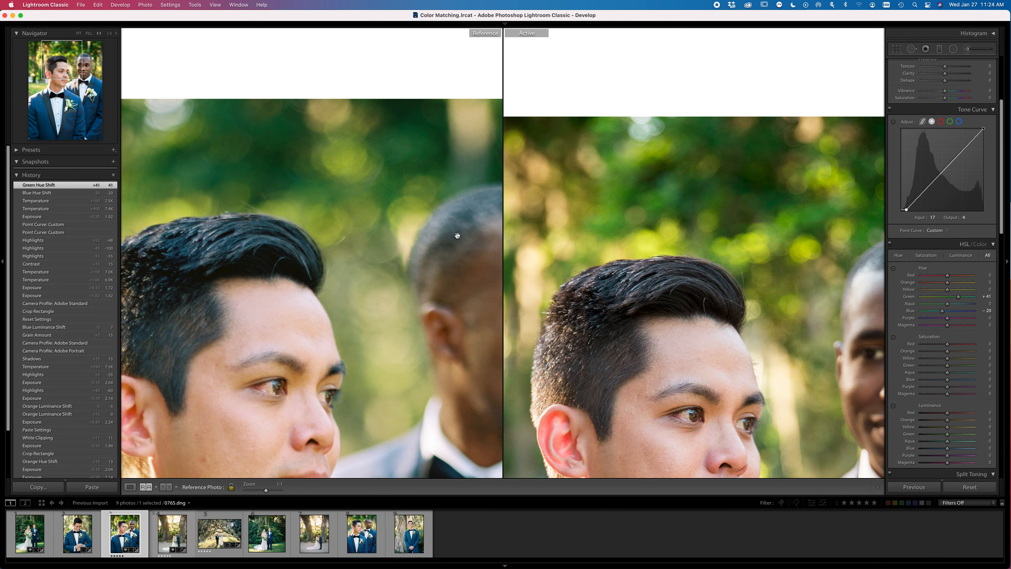
left_click_drag(947, 365, 939, 369)
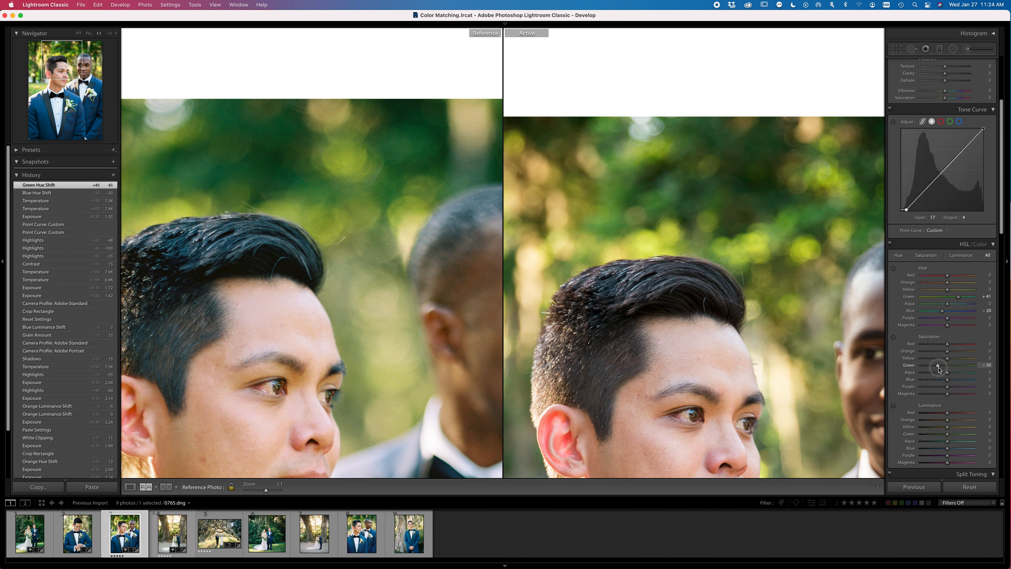
left_click_drag(938, 369, 937, 369)
left_click_drag(705, 192, 654, 163)
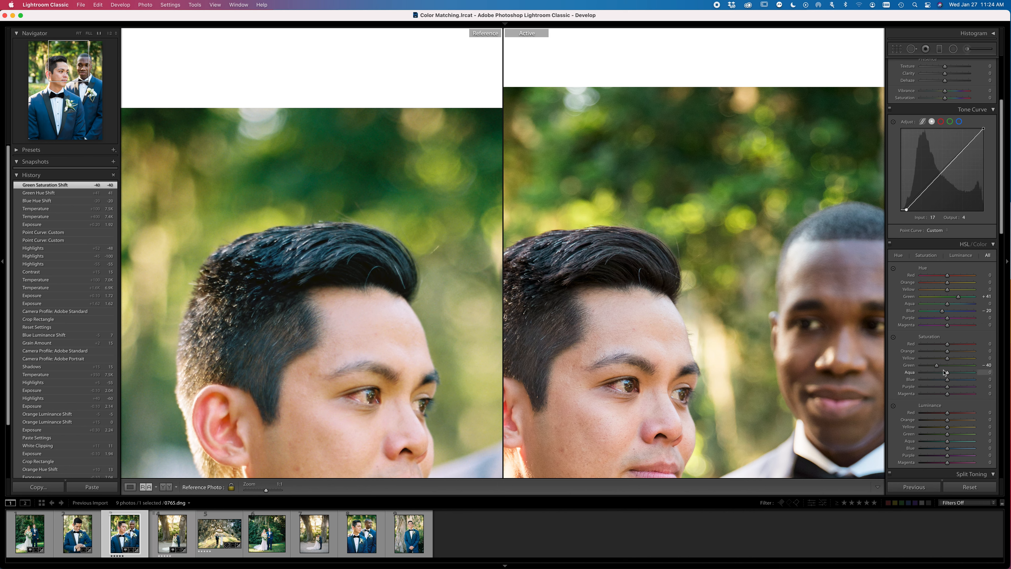
left_click(948, 360)
left_click_drag(948, 360, 944, 359)
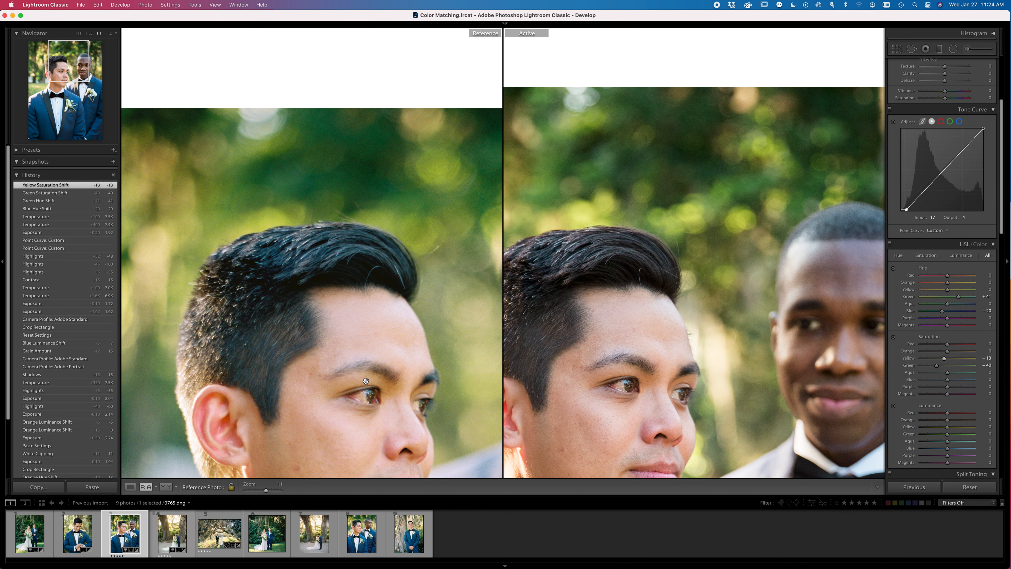
Line up the front man's face in both photos at 1:1 and set the orange hue to +10
left_click_drag(396, 376, 396, 239)
left_click_drag(627, 329, 625, 198)
left_click_drag(355, 257, 335, 203)
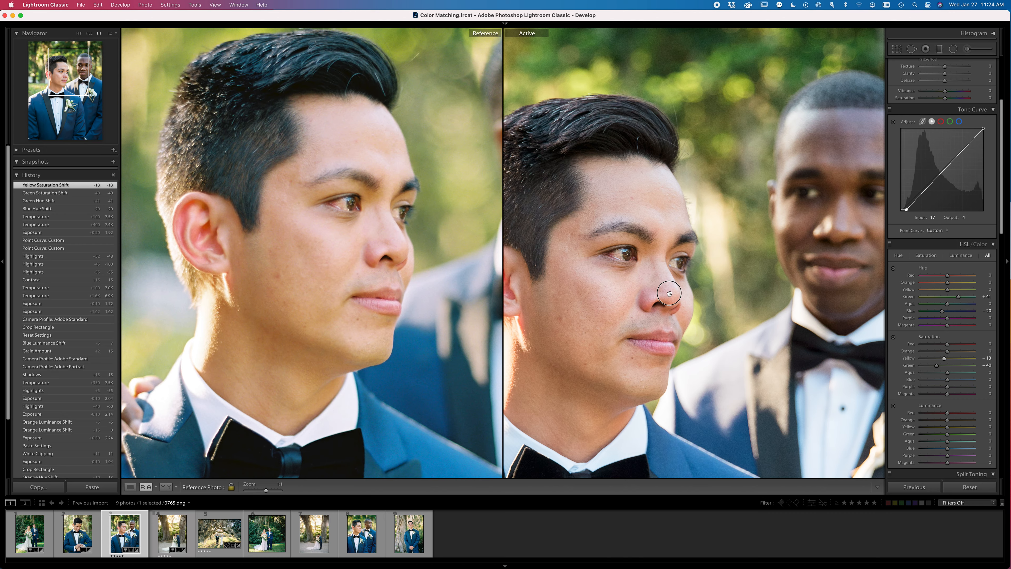
left_click_drag(667, 298, 688, 258)
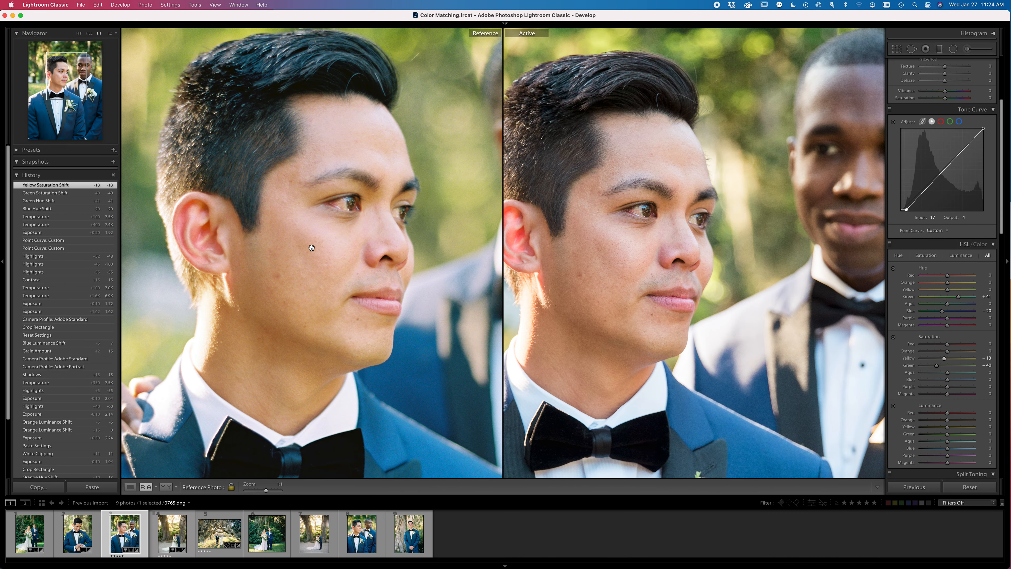
left_click_drag(304, 240, 327, 240)
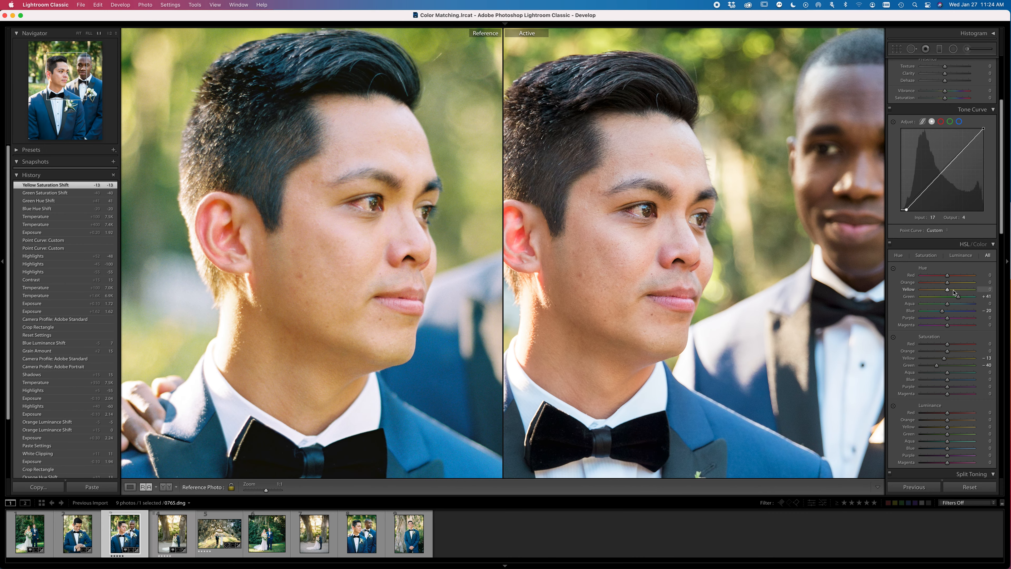
left_click_drag(948, 283, 951, 284)
left_click_drag(951, 284, 950, 284)
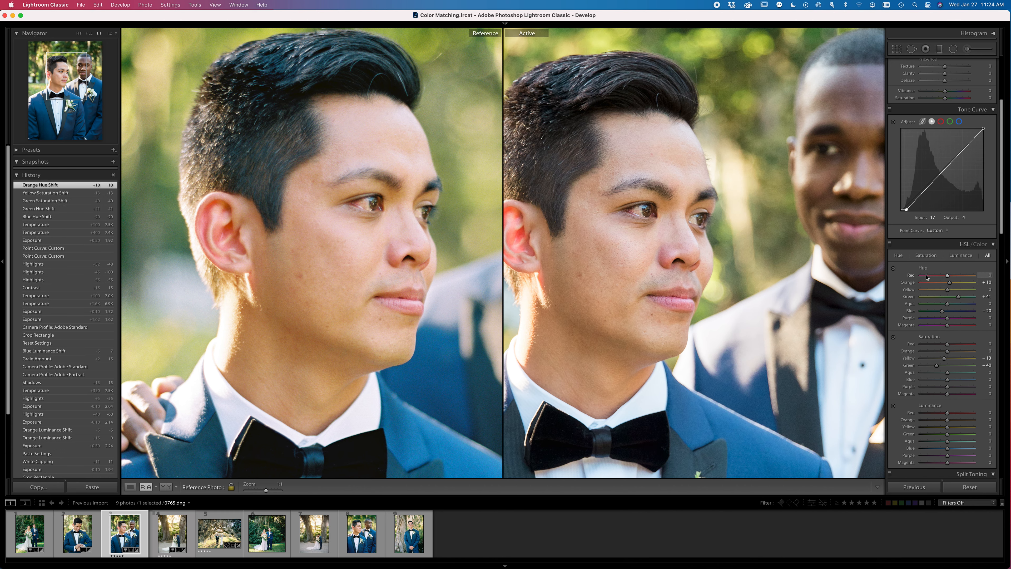
left_click_drag(949, 284, 949, 283)
Switch the HSL colour adjustments off and on repeatedly to compare their effect on the active photo
left_click(889, 244)
left_click(890, 245)
left_click(889, 245)
left_click(889, 245)
left_click(889, 245)
left_click(889, 245)
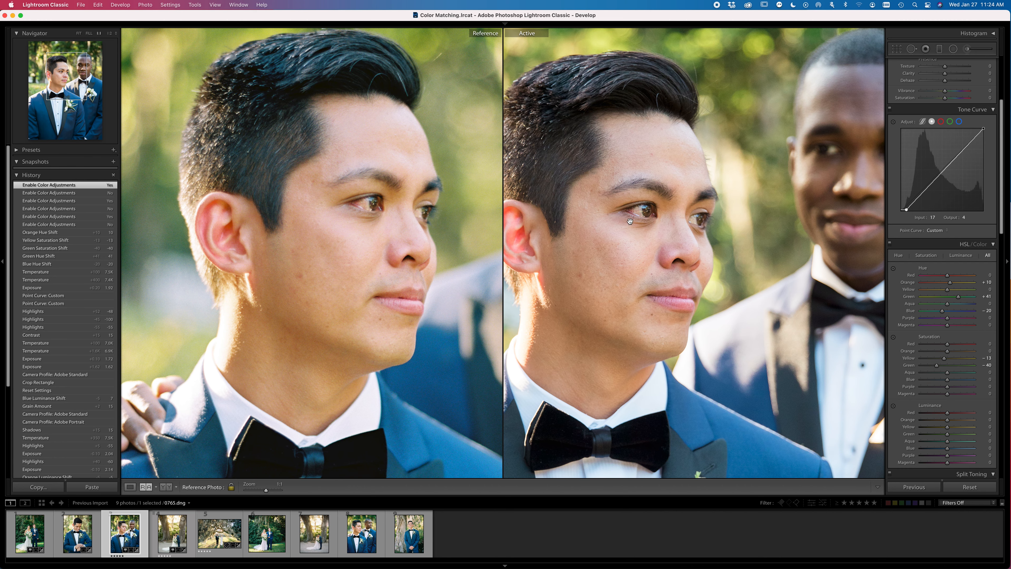
Set the active photo's temperature to 7,700 and its exposure to +2.02, comparing both photos fitted in view
scroll(973, 333, "up", 5)
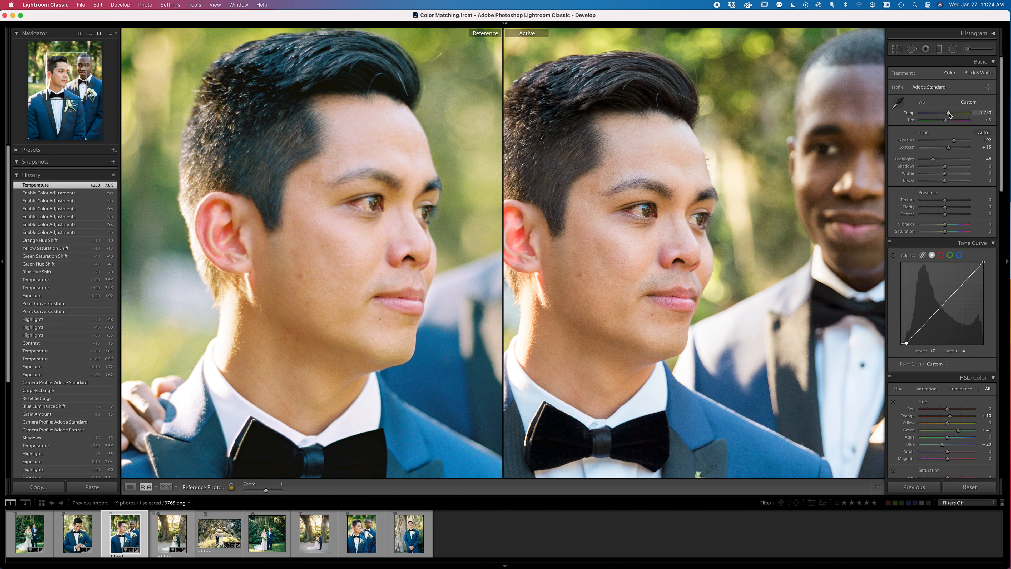
left_click_drag(949, 115, 947, 115)
left_click(647, 299)
left_click(396, 233)
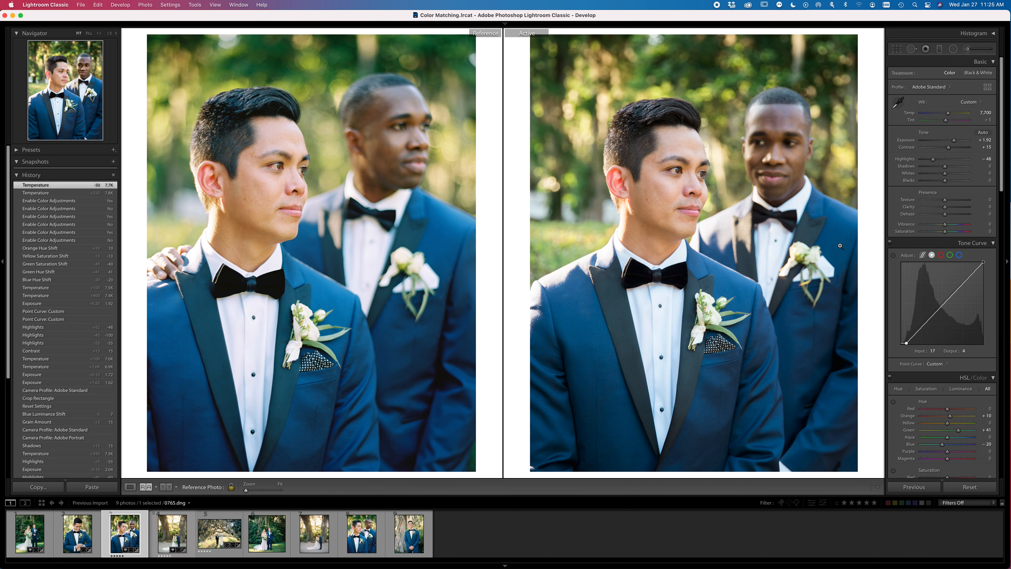
key("backslash")
key("backslash")
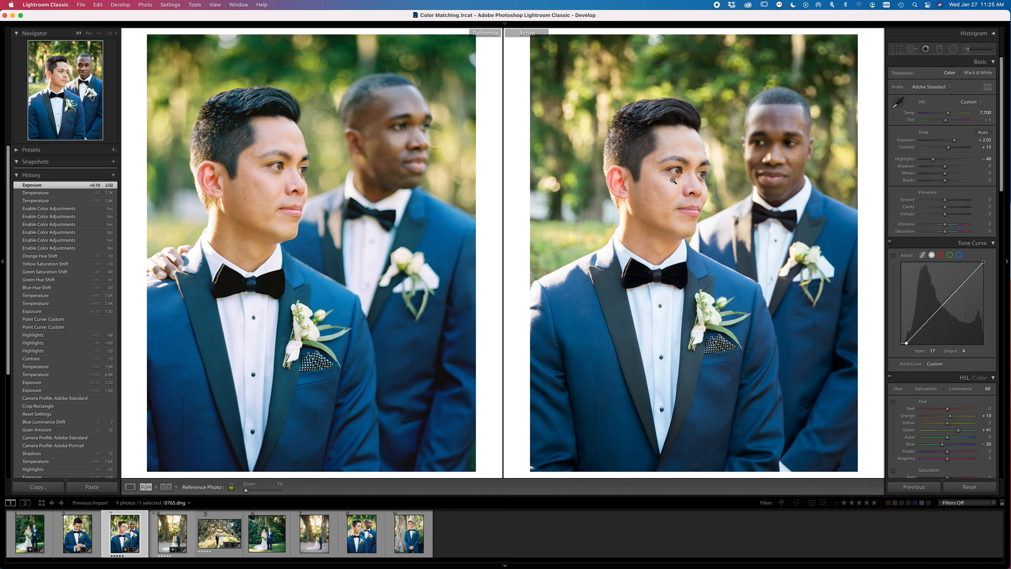
Compare the skin tones of both photos up close and raise the active photo's orange saturation to +20
left_click(654, 192)
left_click_drag(675, 293, 577, 296)
left_click(927, 392)
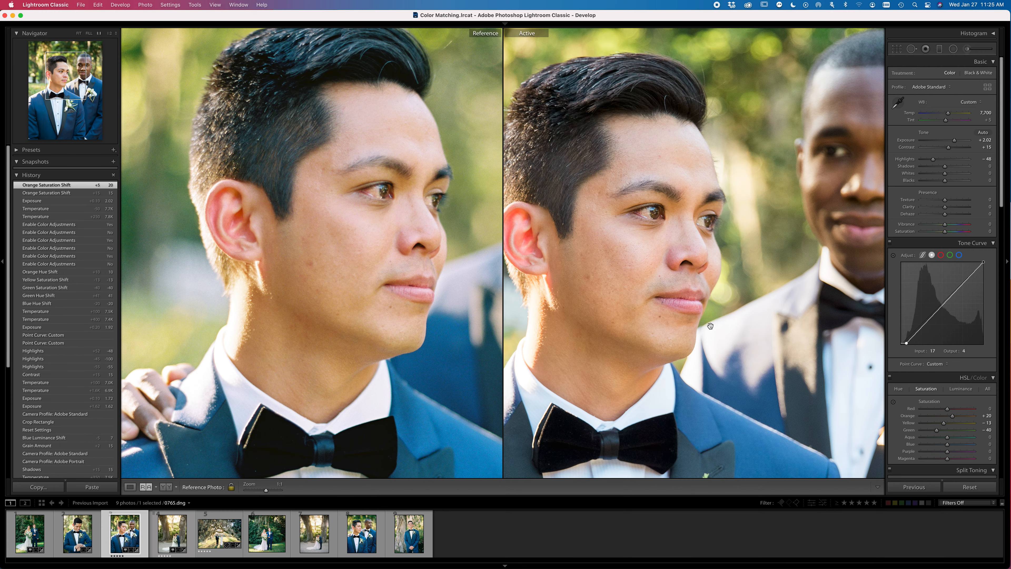
left_click_drag(712, 320, 733, 294)
left_click(322, 266)
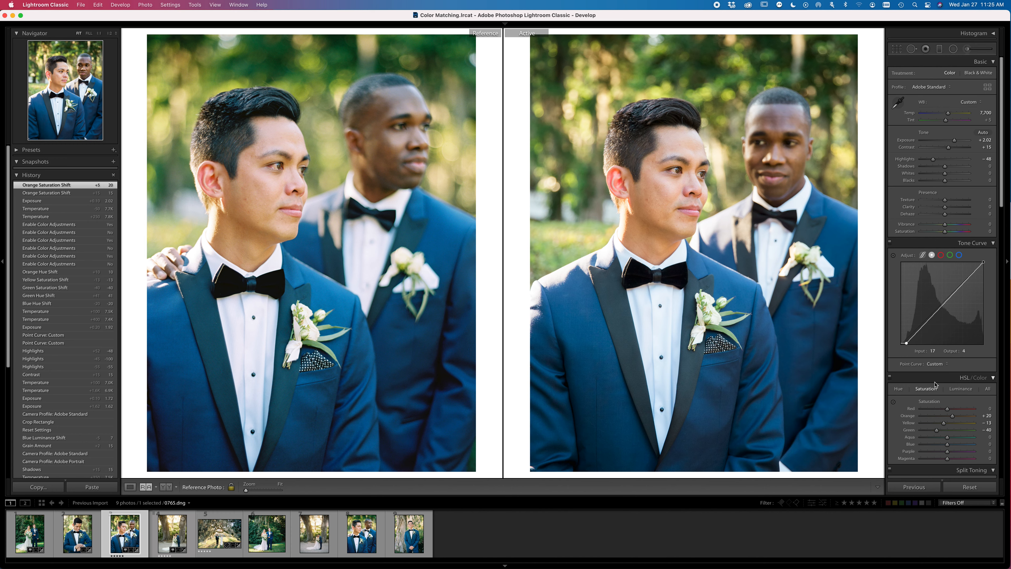
Add a tone curve point at input 91, output 86 and lower the active photo's exposure to +1.82
left_click_drag(931, 318, 929, 316)
key("Down")
key("Down")
key("Down")
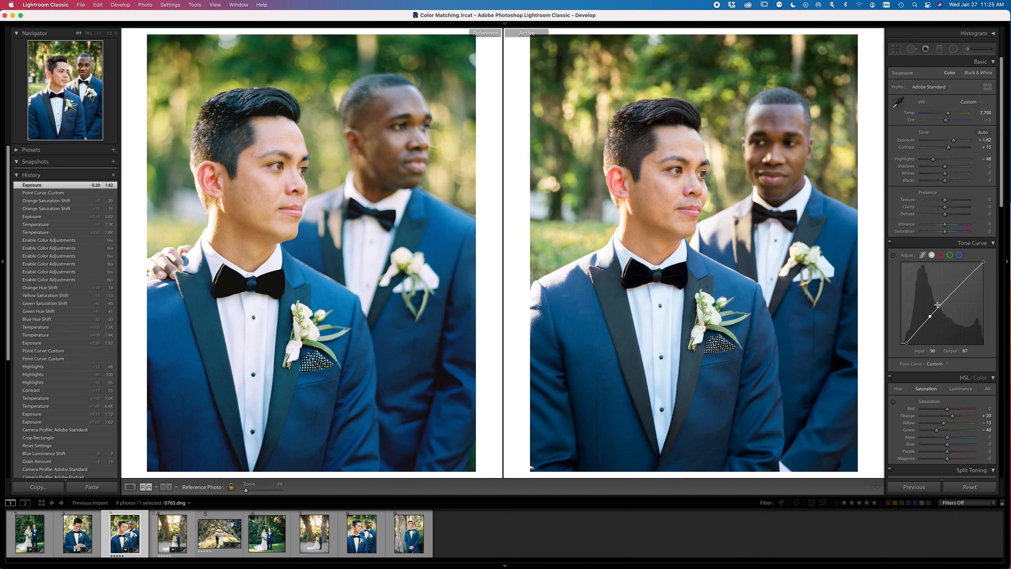
left_click_drag(929, 316, 929, 316)
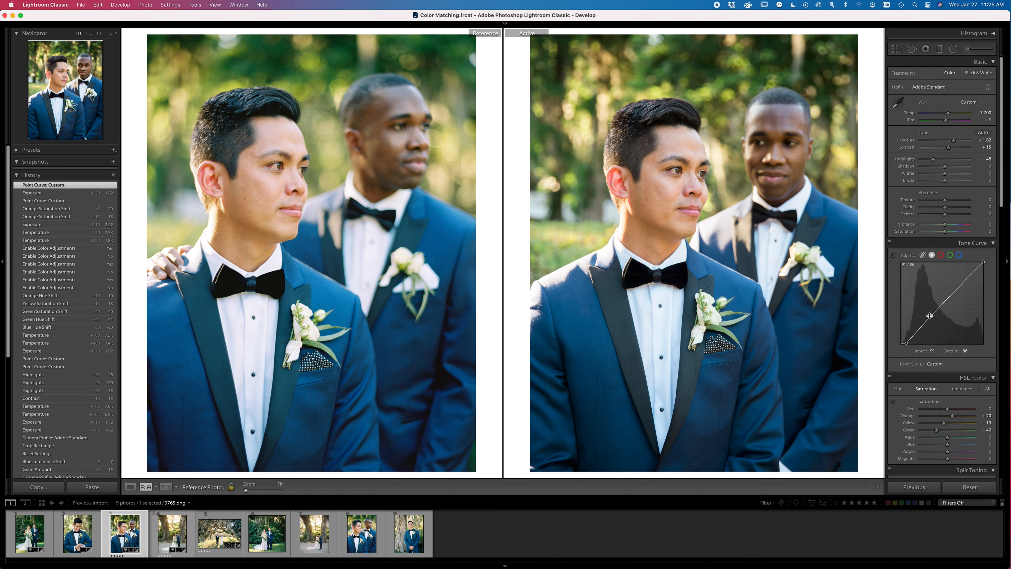
Compare the front man's skin in both photos at 1:1 and raise the orange hue to +15
left_click(683, 202)
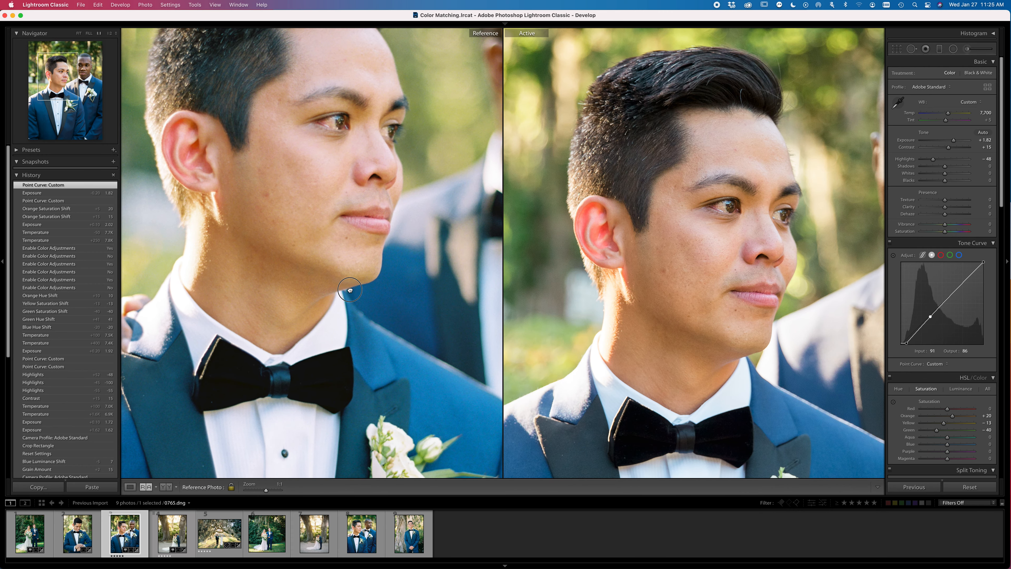
left_click_drag(448, 337, 458, 370)
left_click_drag(638, 325, 659, 315)
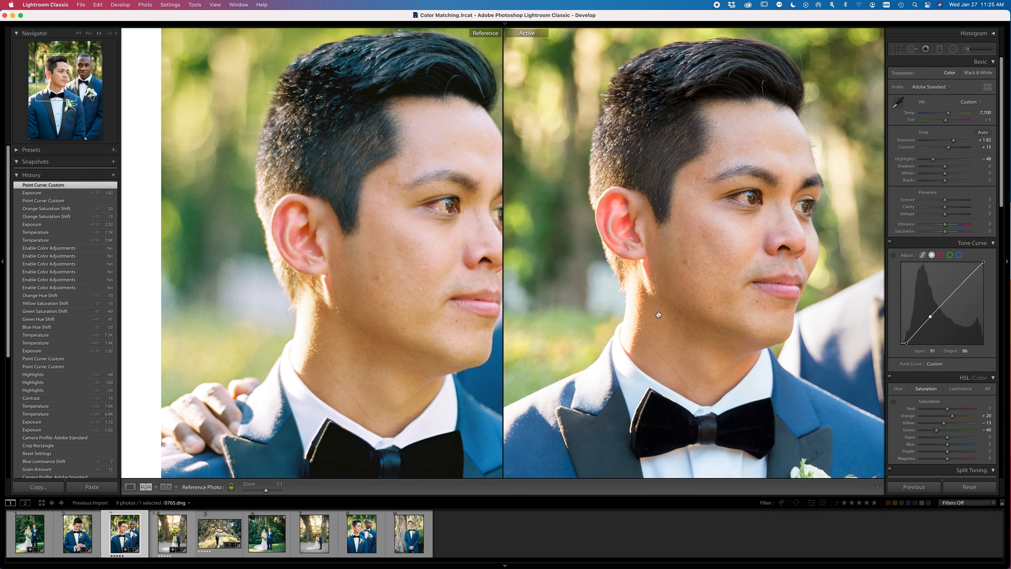
left_click(898, 389)
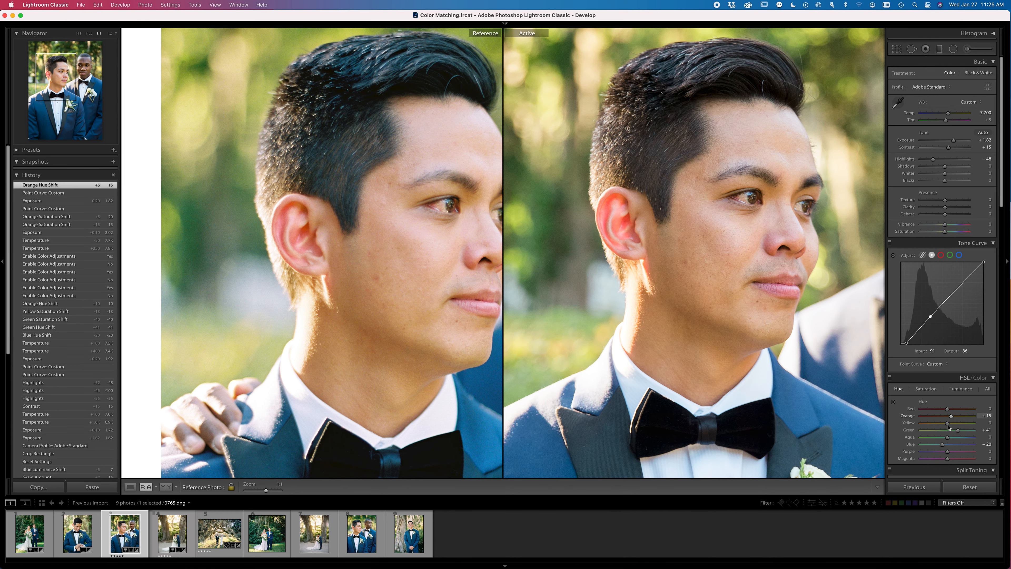
left_click(350, 249)
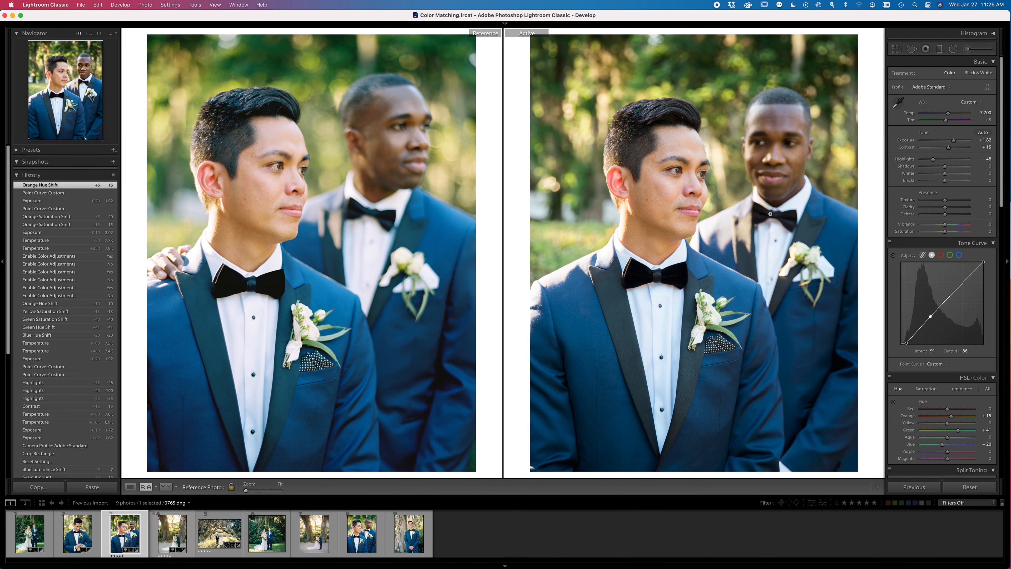
Add a split-toning tint to the active photo's highlights with hue 55 and saturation 5
scroll(927, 418, "down", 10)
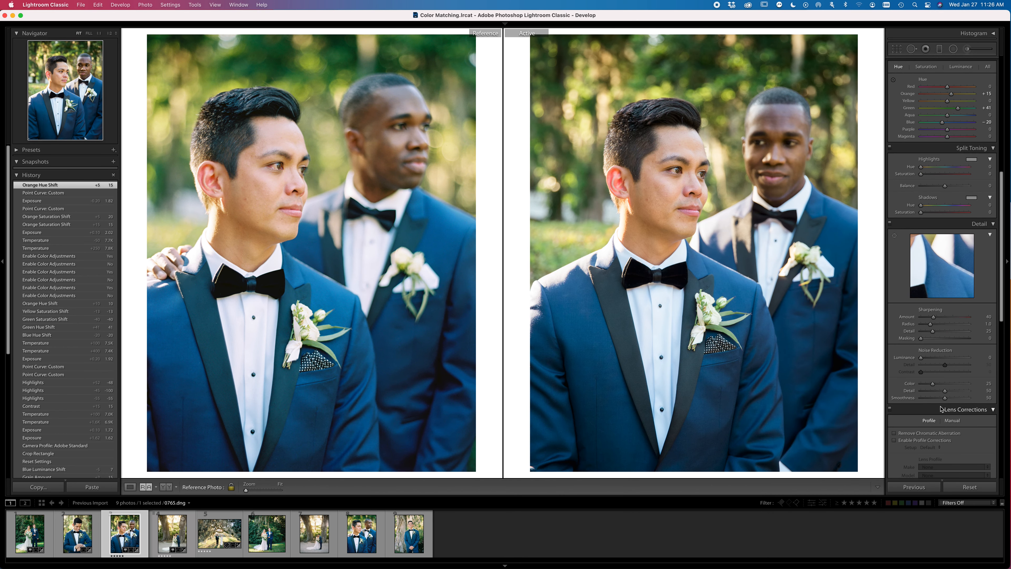
scroll(972, 348, "up", 1)
left_click(988, 307)
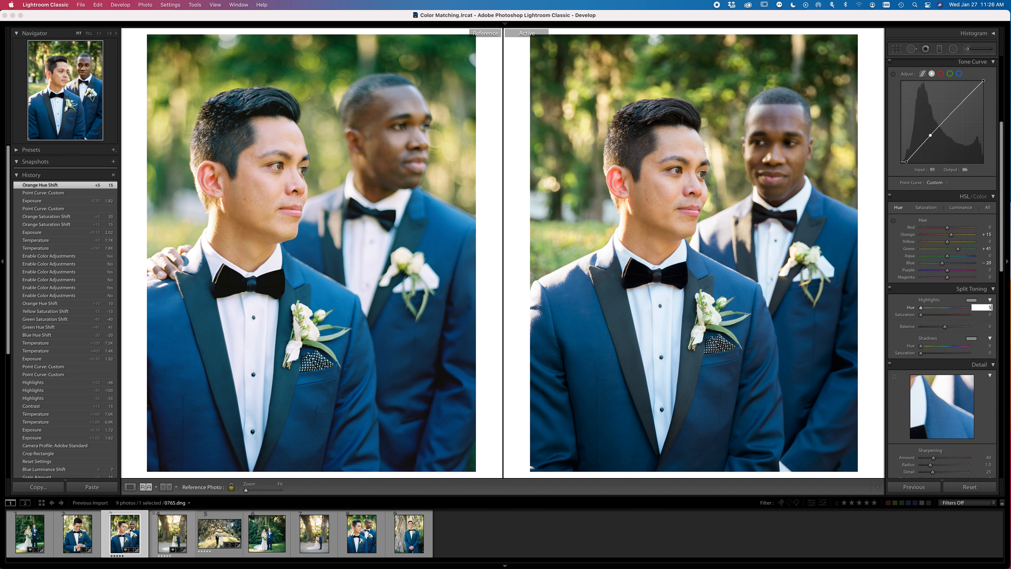
type("55")
key("Return")
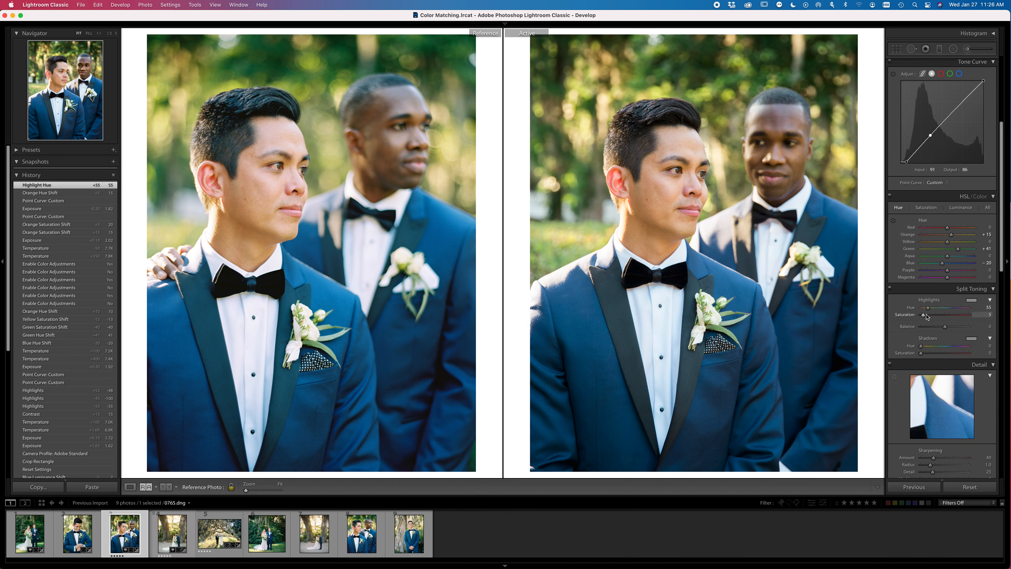
Switch split toning off and on repeatedly to compare the active photo with and without the highlight tint
left_click(889, 289)
left_click(889, 289)
left_click(889, 289)
left_click(889, 289)
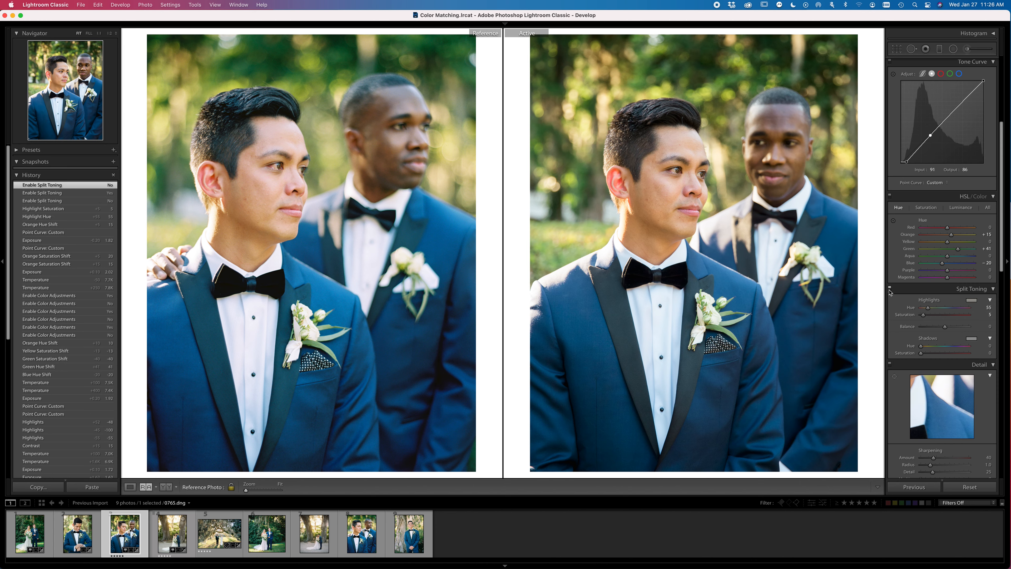
left_click(890, 289)
left_click(890, 289)
left_click(890, 290)
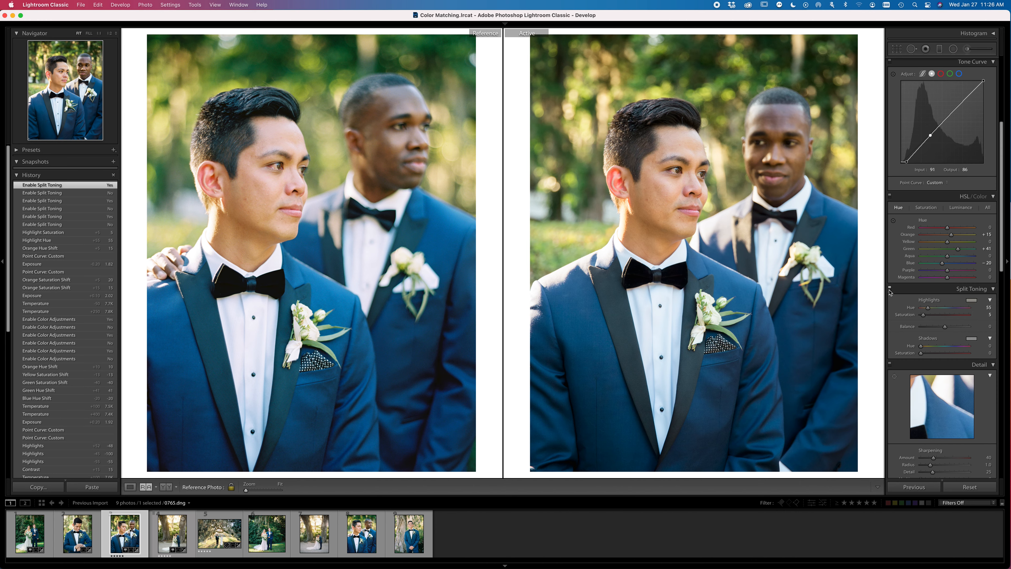
Exaggerate the highlight tint at saturation 100 to preview its colour and restore the saturation to 5
left_click_drag(923, 315, 997, 318)
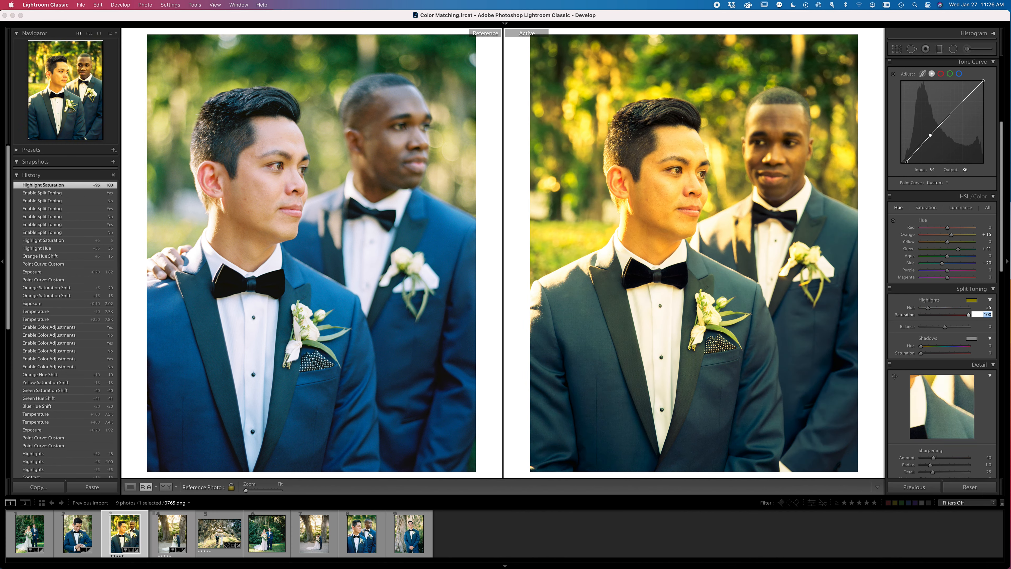
type("5")
key("Return")
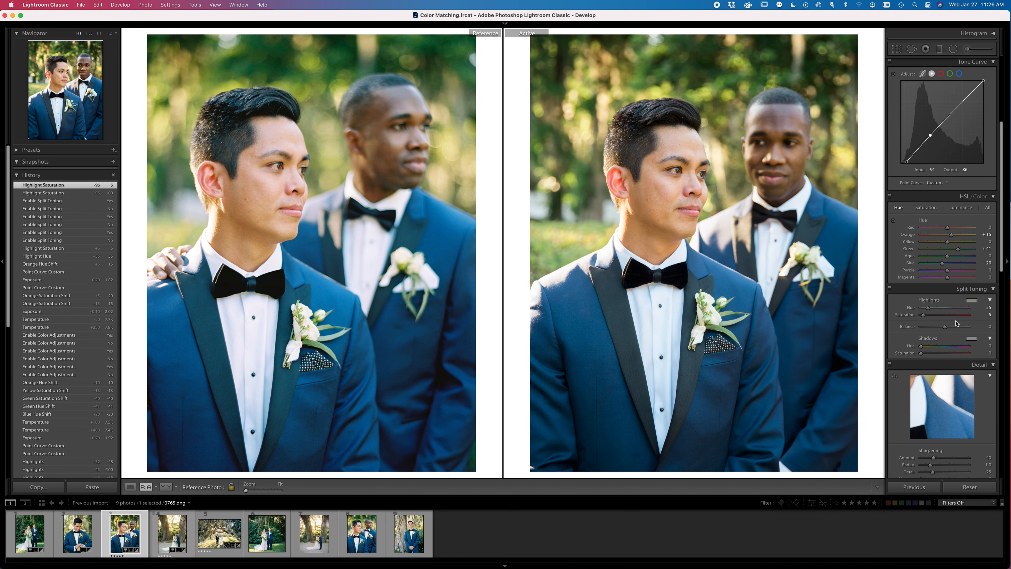
Reduce the active photo's sharpening amount to 25 and compare facial detail in both photos at 1:1
scroll(982, 371, "down", 4)
key("z")
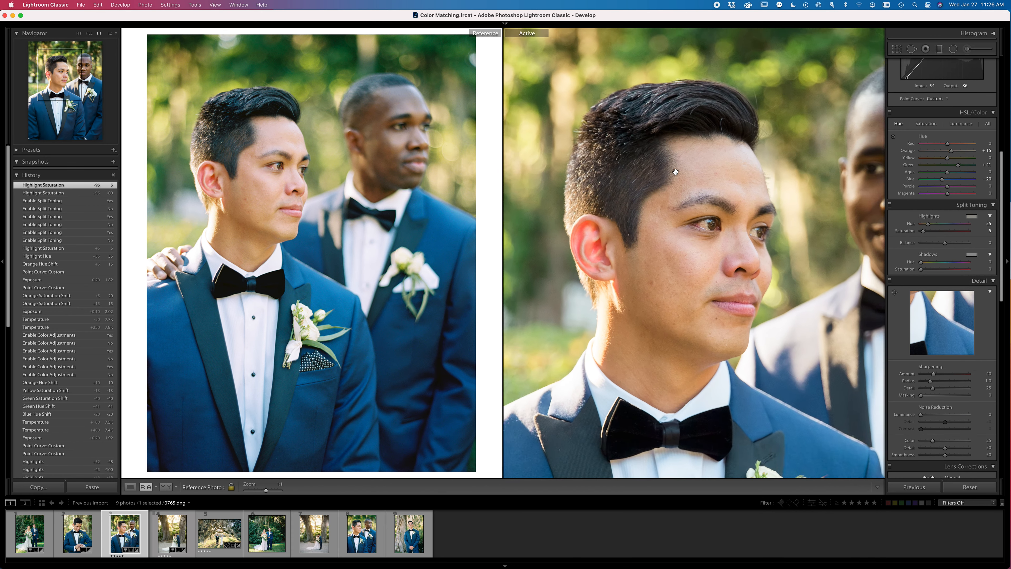
left_click(980, 372)
type("25")
key("Return")
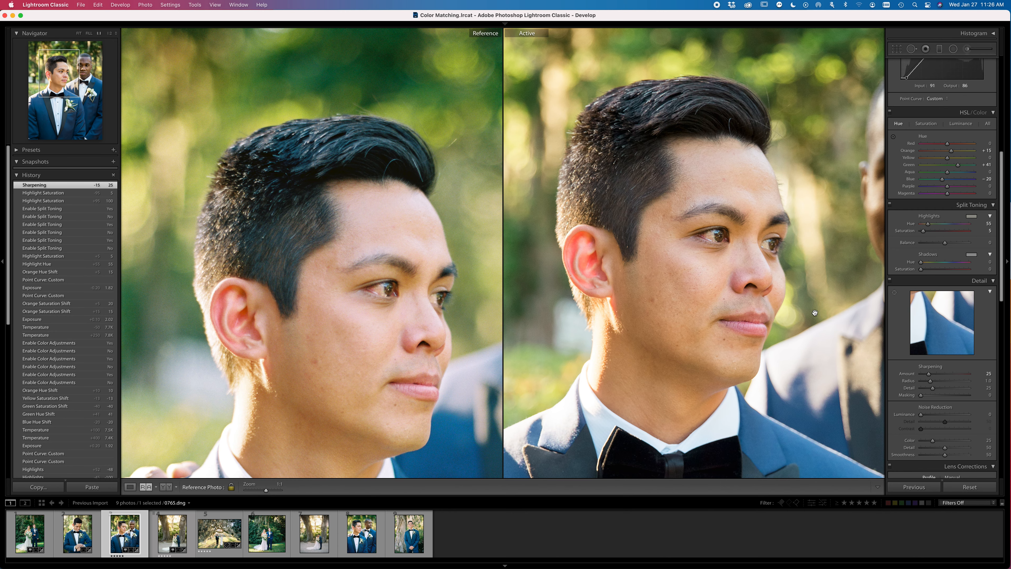
left_click_drag(789, 344, 774, 379)
scroll(960, 376, "down", 10)
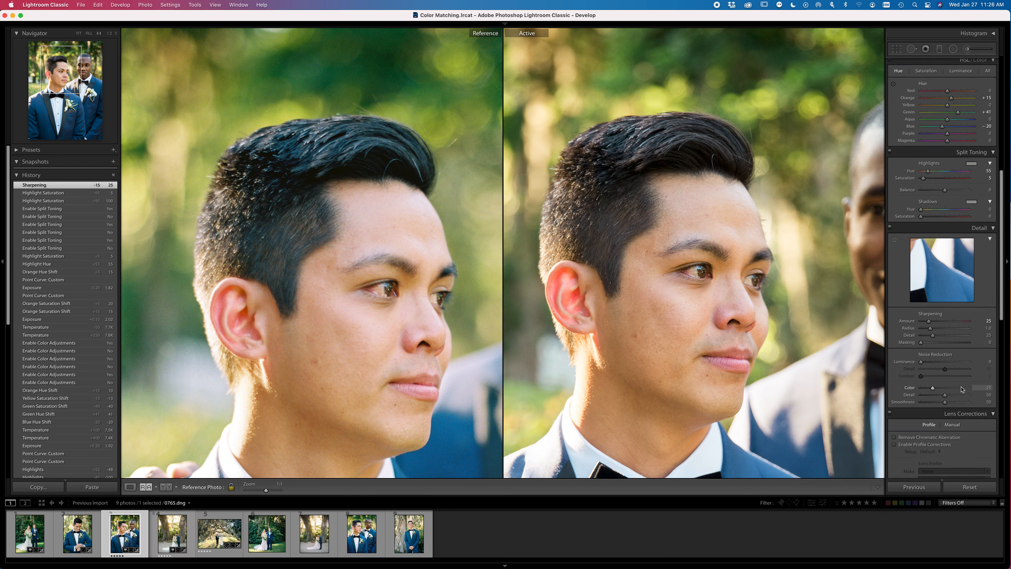
Add grain with amount 13 to the active photo and compare the facial texture in both photos at 1:1
scroll(960, 377, "down", 4)
left_click_drag(920, 406, 928, 412)
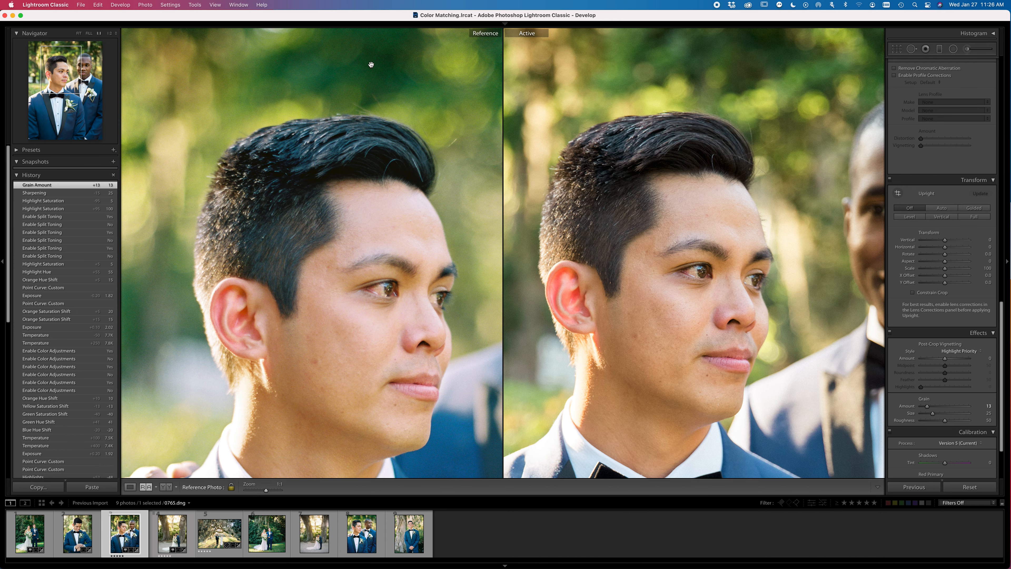
left_click(663, 64)
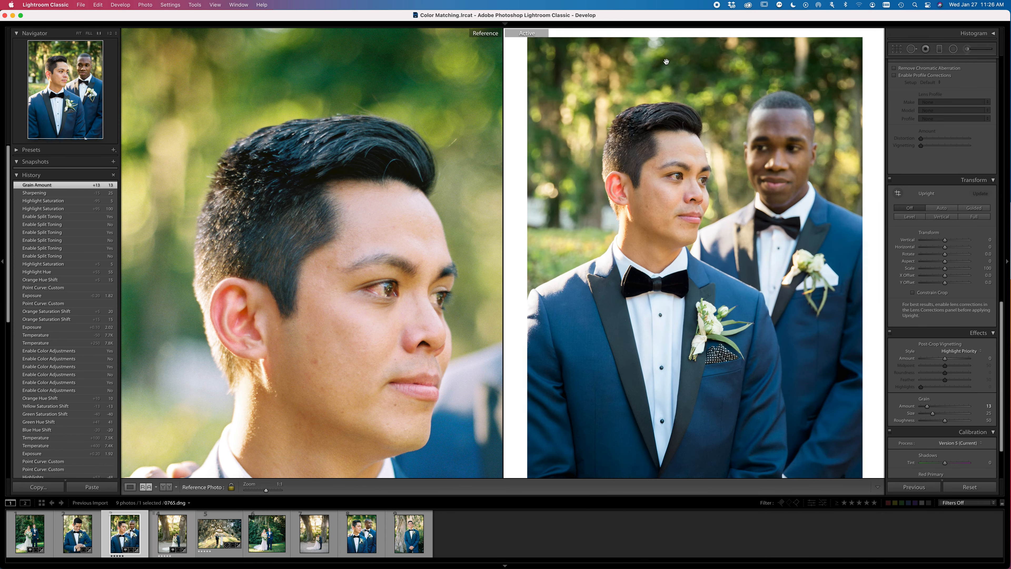
left_click(663, 64)
left_click_drag(705, 324, 633, 127)
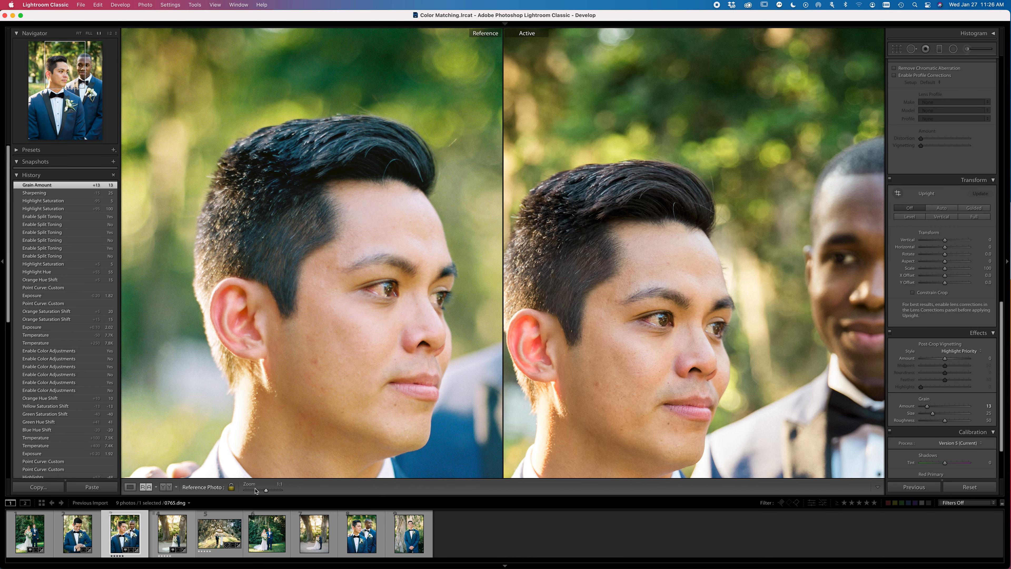
left_click(621, 366)
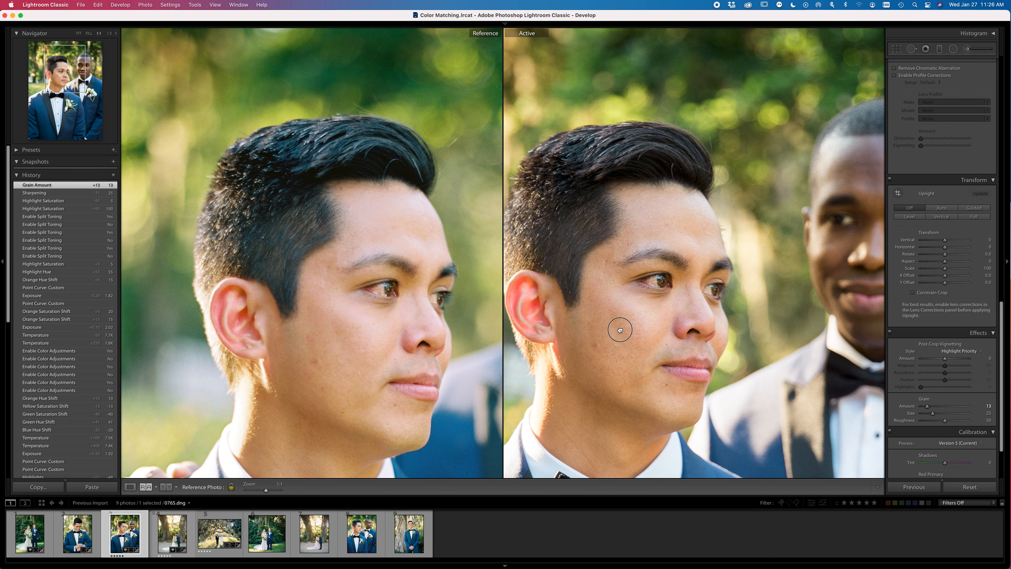
left_click(463, 317)
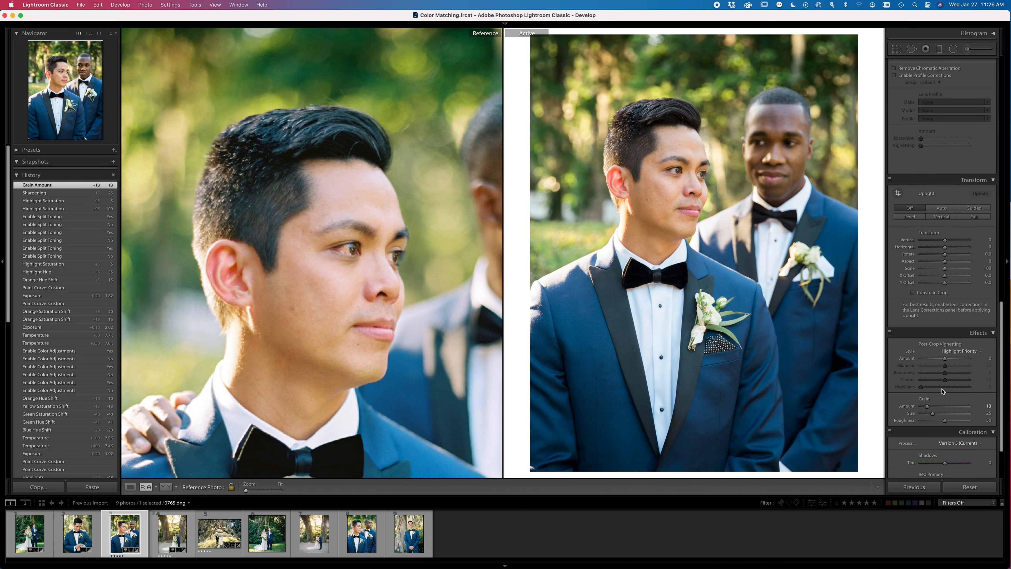
Exaggerate the active photo's orange luminance down to -65 to preview darker skin tones, and bring it back to -5
scroll(951, 418, "up", 3)
scroll(952, 419, "up", 10)
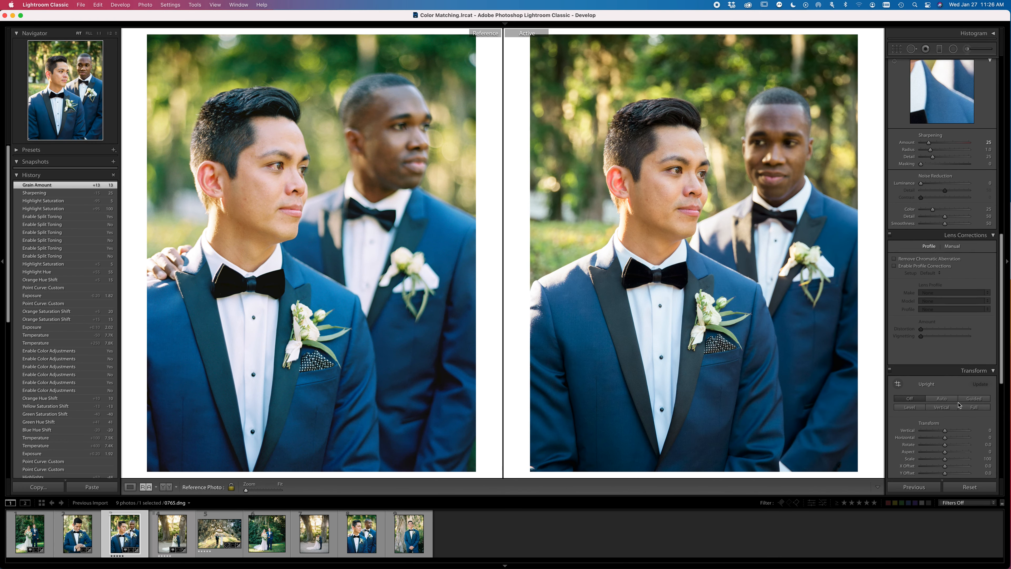
scroll(957, 402, "up", 5)
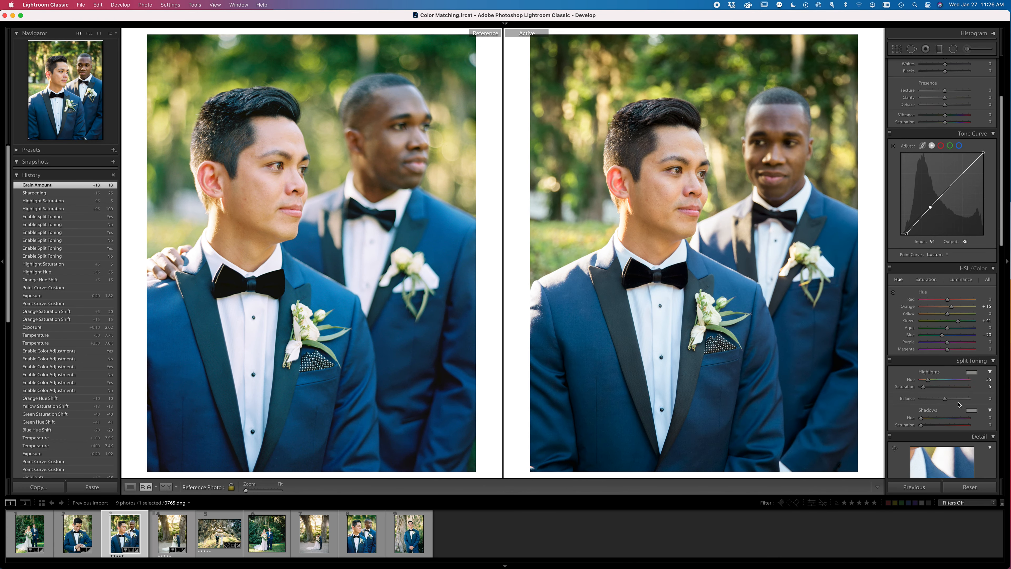
left_click(963, 325)
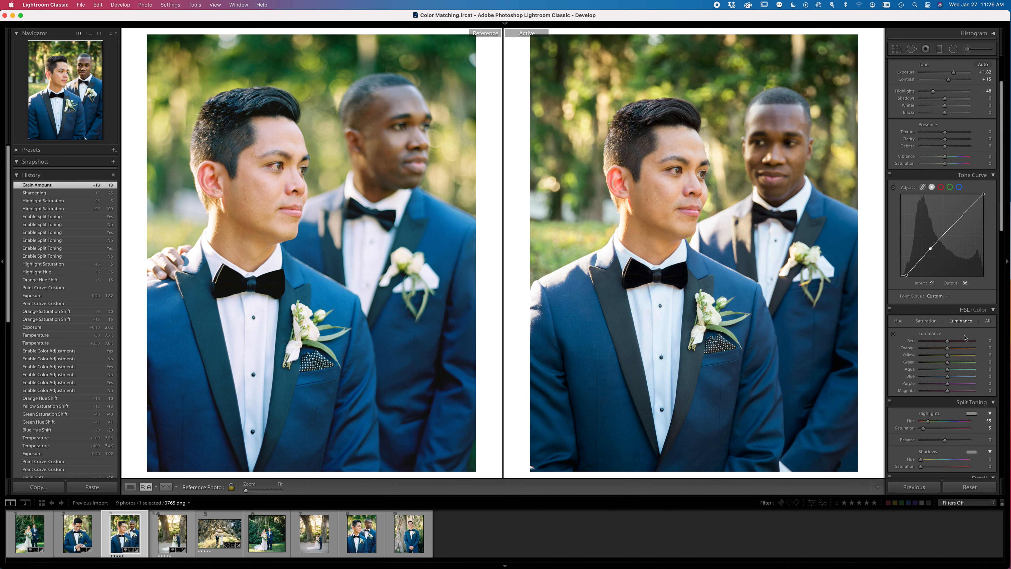
scroll(965, 351, "down", 1)
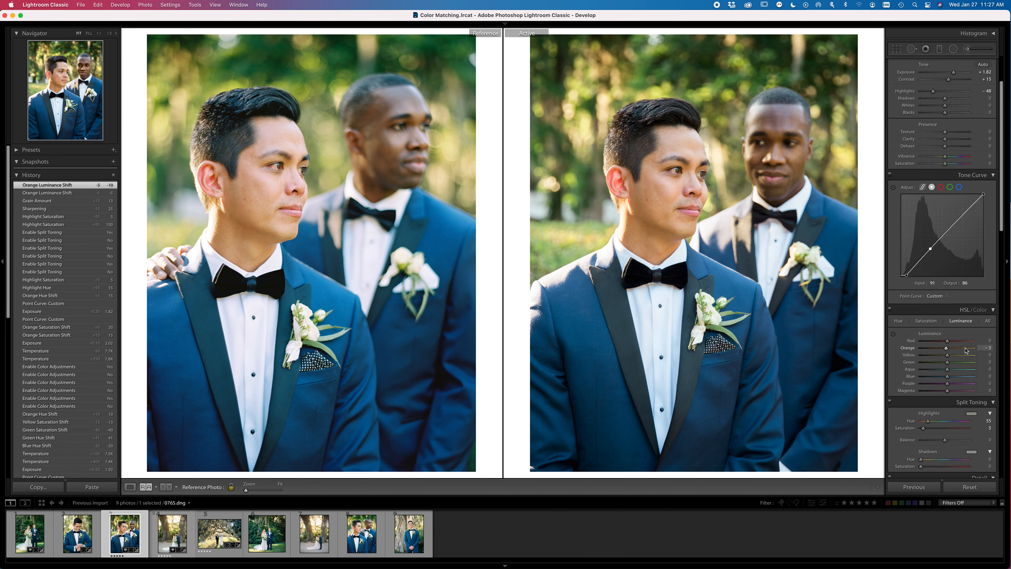
scroll(966, 350, "down", 8)
scroll(966, 350, "down", 3)
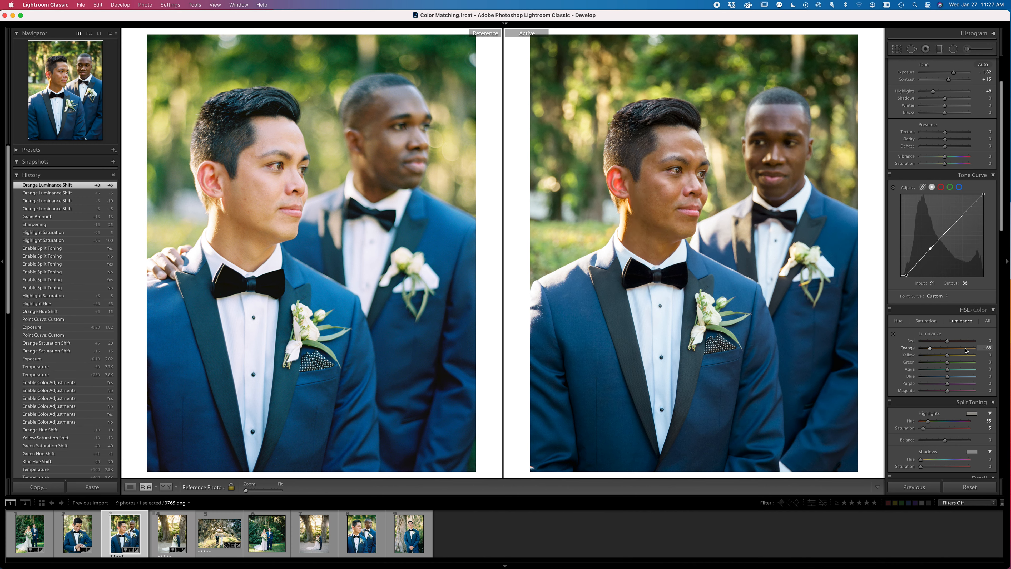
scroll(966, 350, "up", 16)
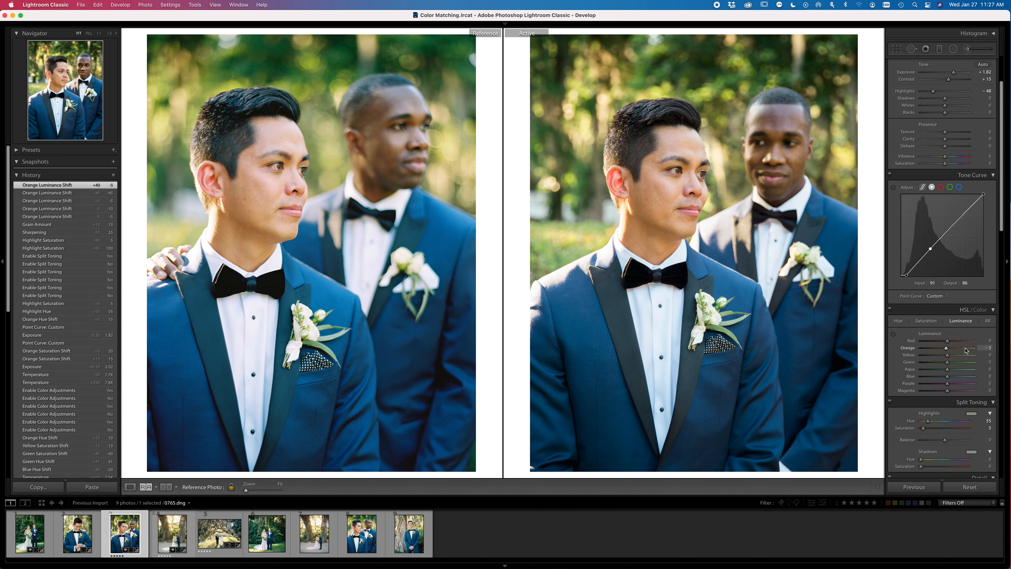
Try shifting the active photo's blue saturation and return its orange luminance to 0
left_click(928, 321)
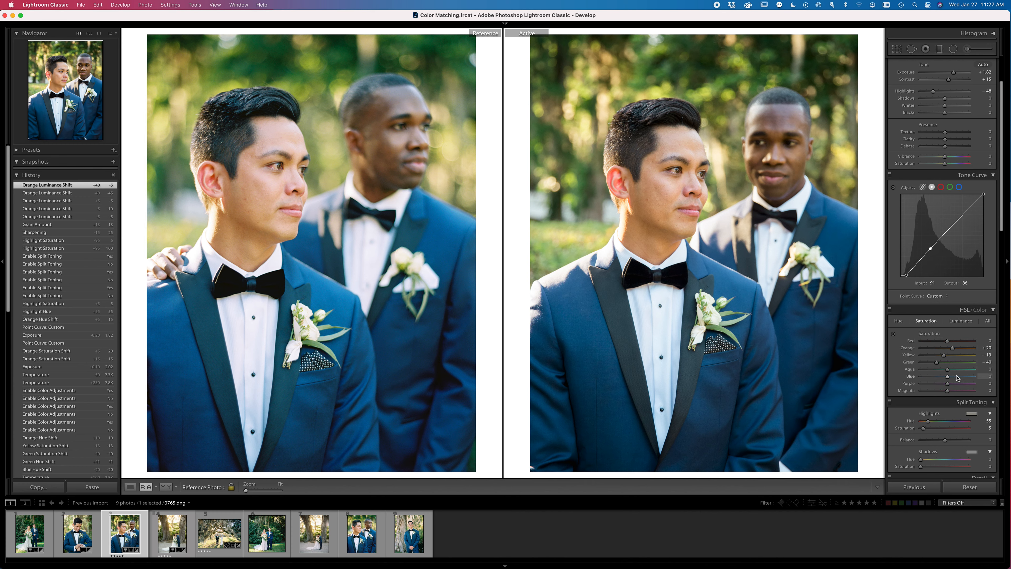
key("Up")
key("Up")
left_click(960, 321)
key("Up")
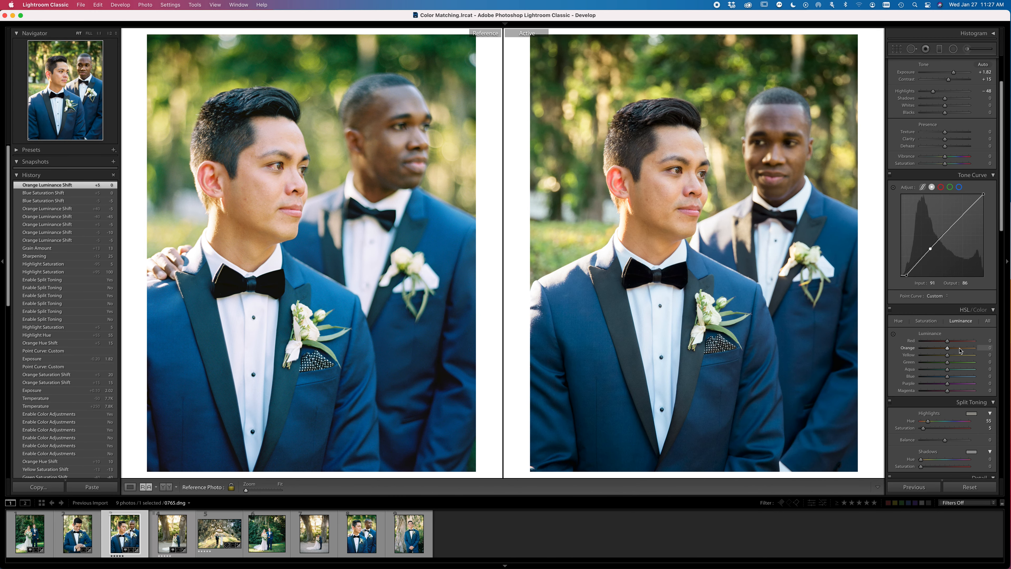
Raise the active photo's exposure to +1.92 and compare its unedited and edited versions beside the reference
key("equal")
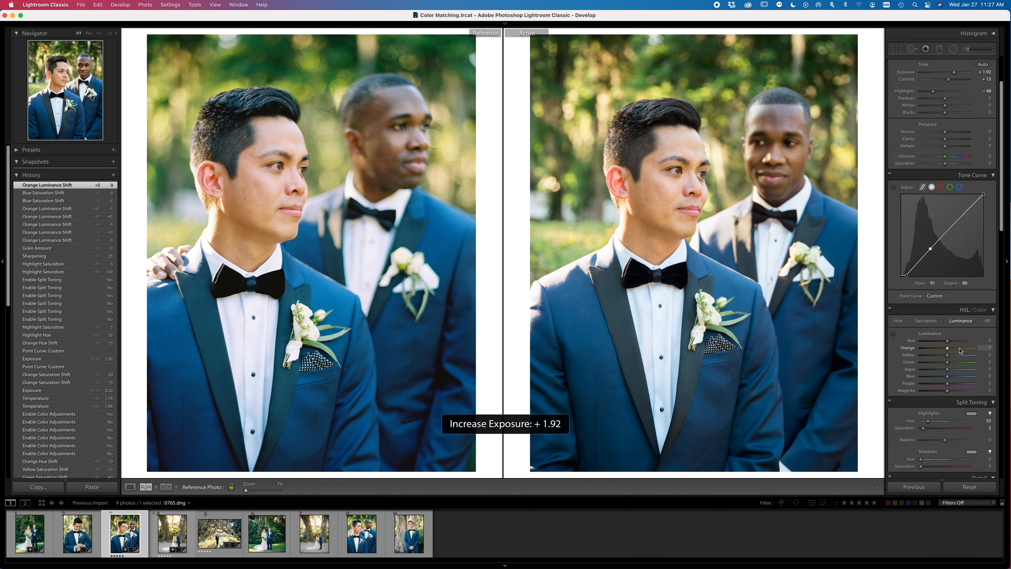
key("backslash")
key("backslash")
key("backslash")
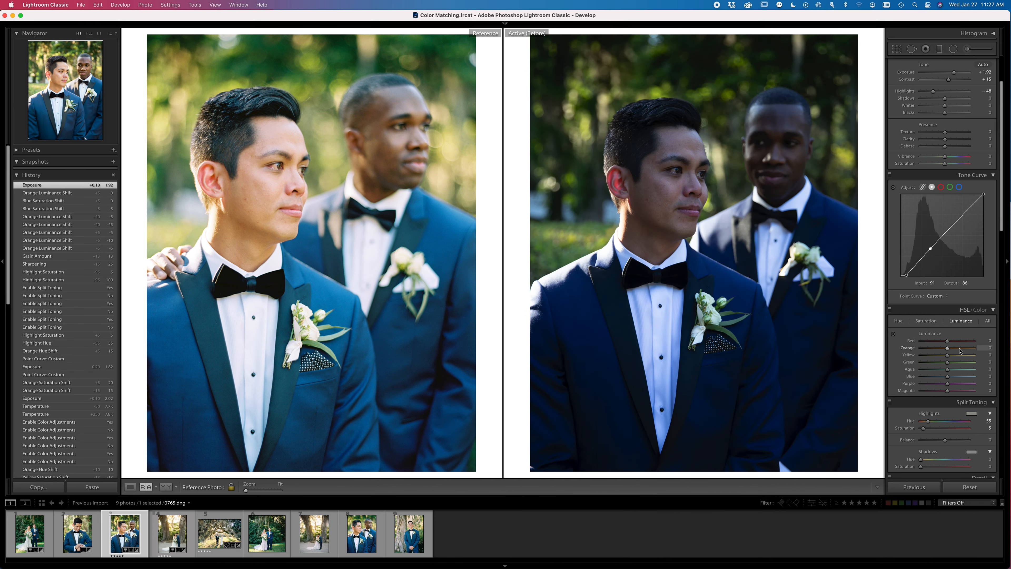
key("backslash")
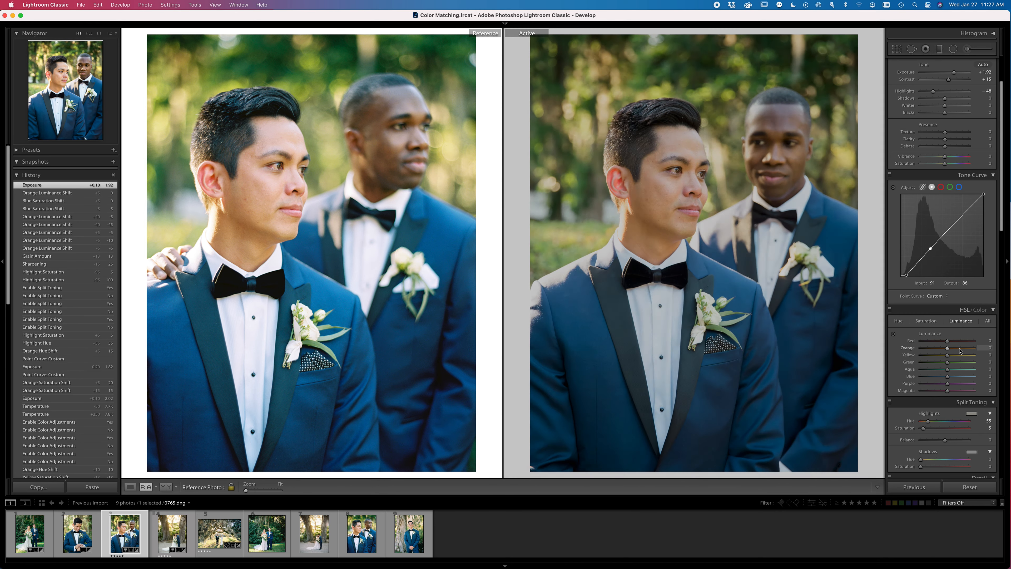
key("backslash")
key("backslash")
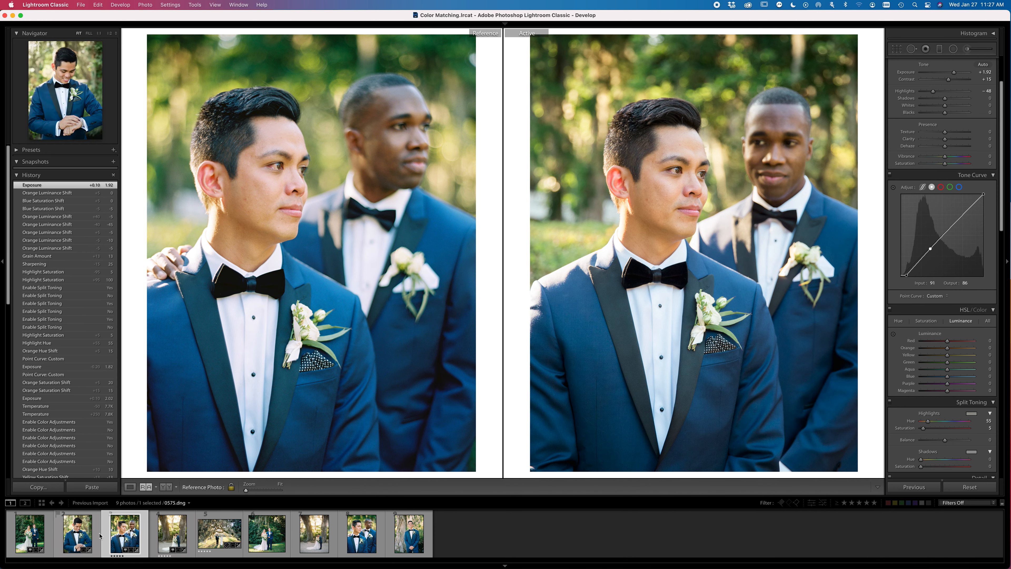
Make the bride and groom photo 0519.dng active and compare it with a reference photo of the same couple
left_click(35, 538)
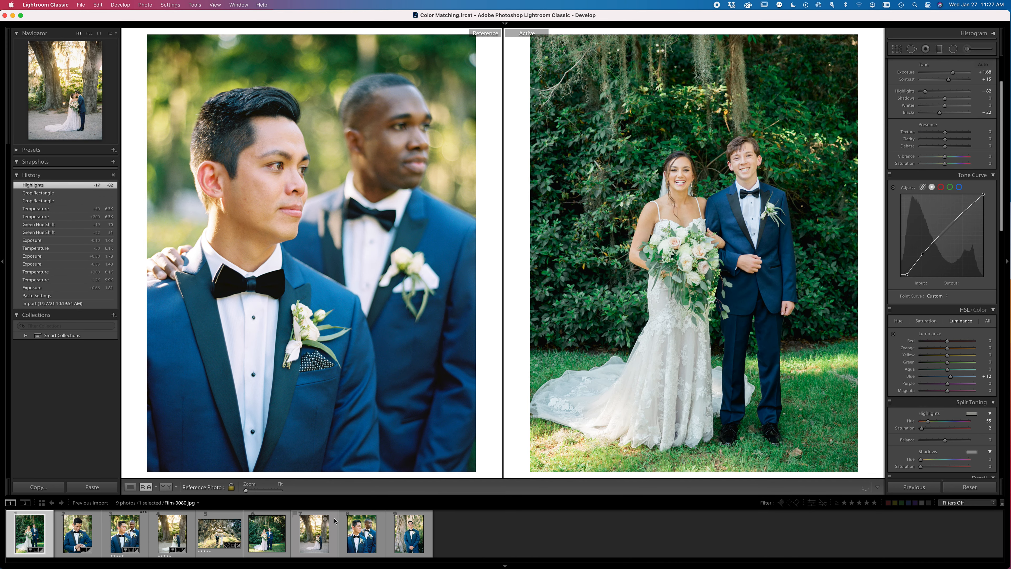
left_click_drag(314, 533, 427, 393)
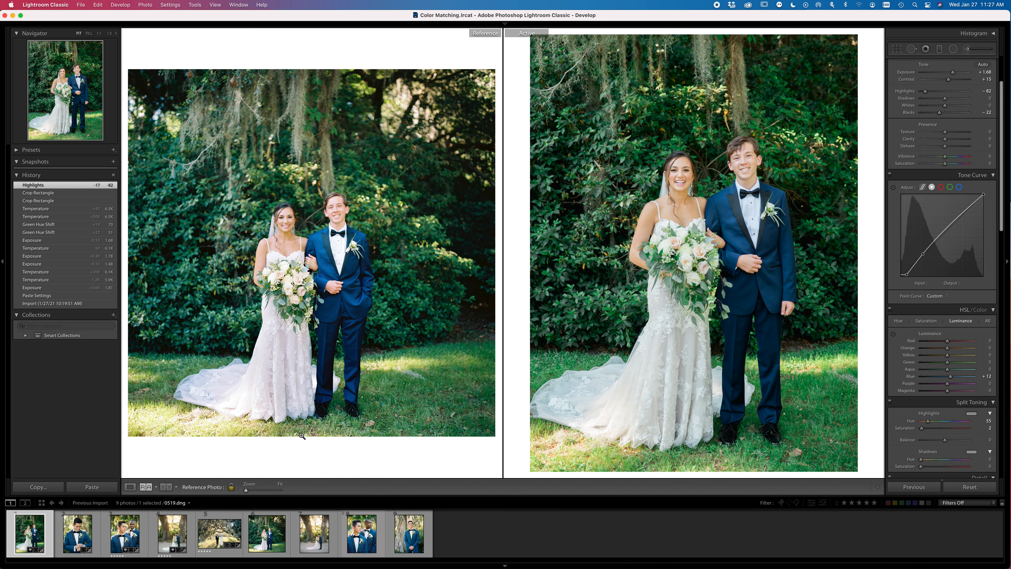
left_click_drag(246, 490, 245, 492)
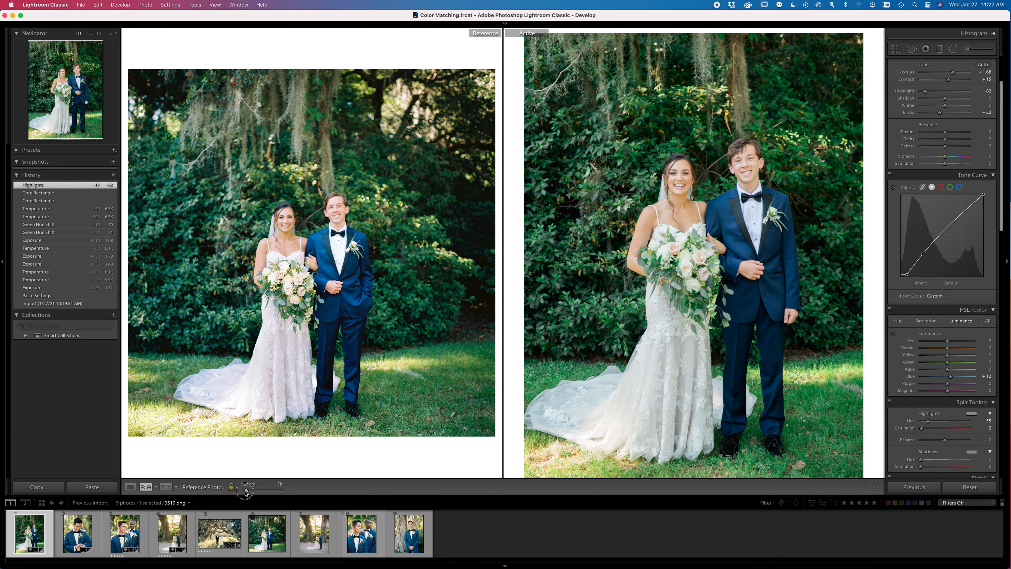
left_click_drag(336, 377, 371, 222)
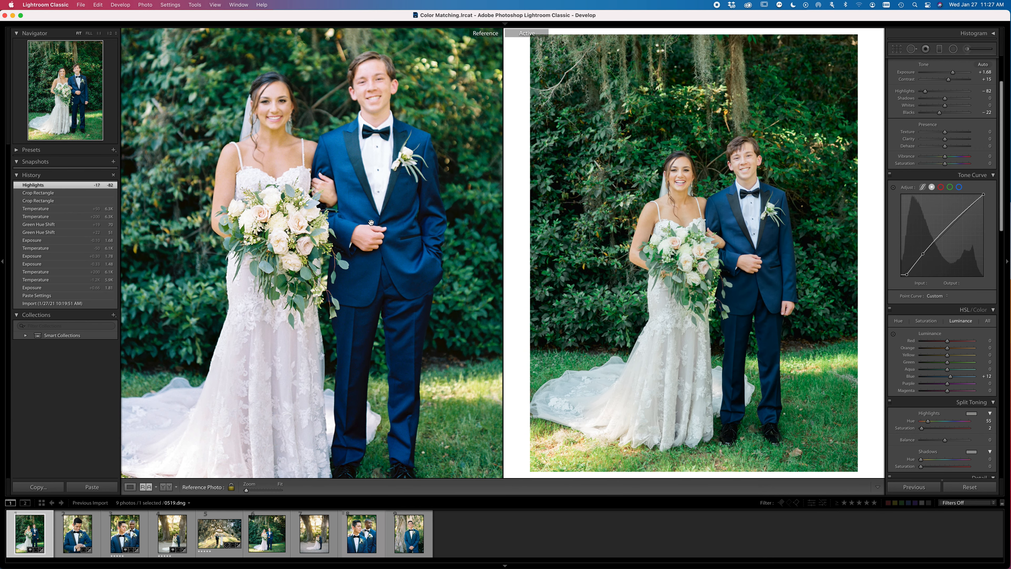
left_click_drag(393, 267, 393, 331)
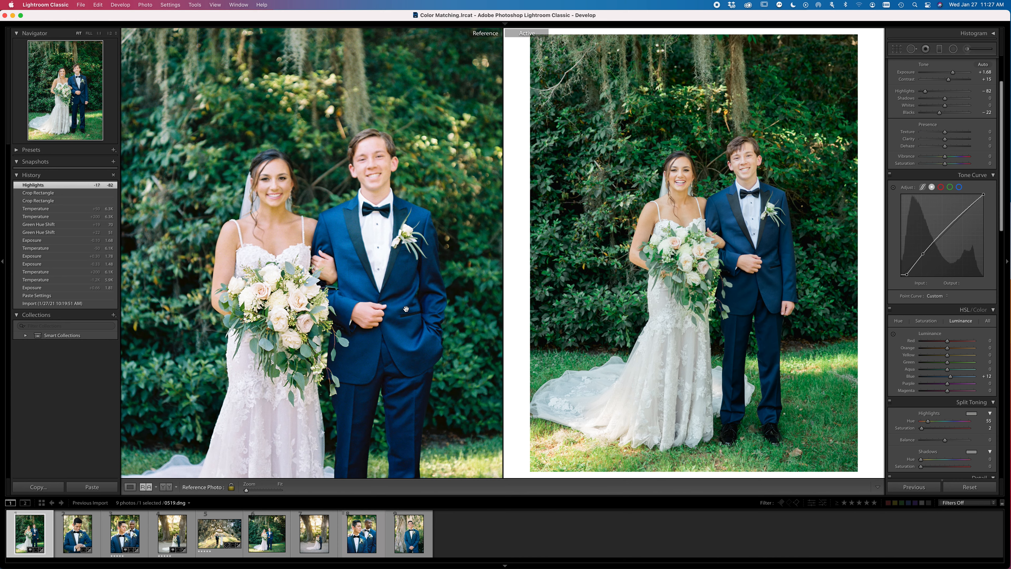
Reset all develop settings of the bride and groom photo and crop it to a 4 x 3 aspect around the couple
left_click(977, 488)
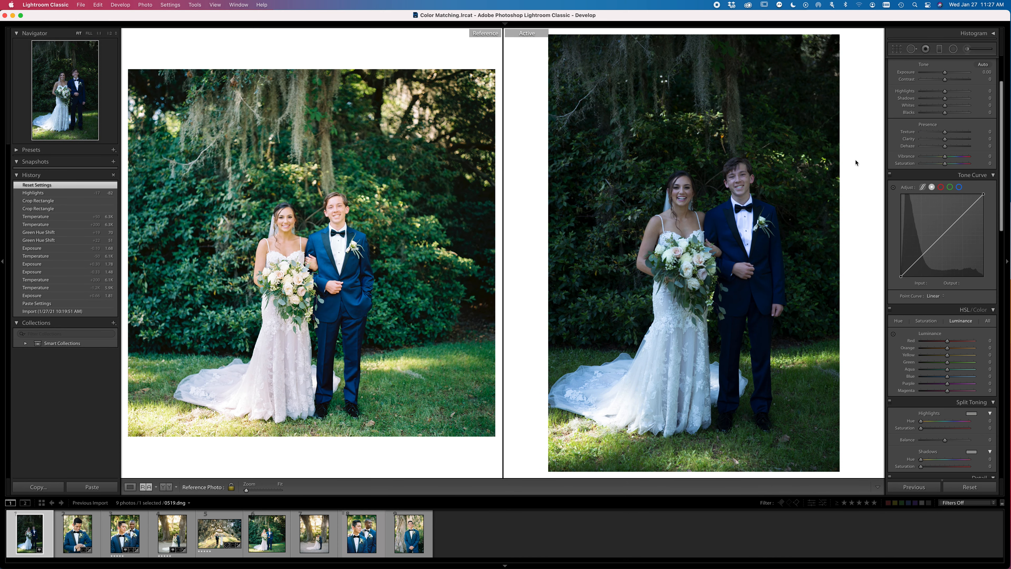
scroll(955, 345, "up", 3)
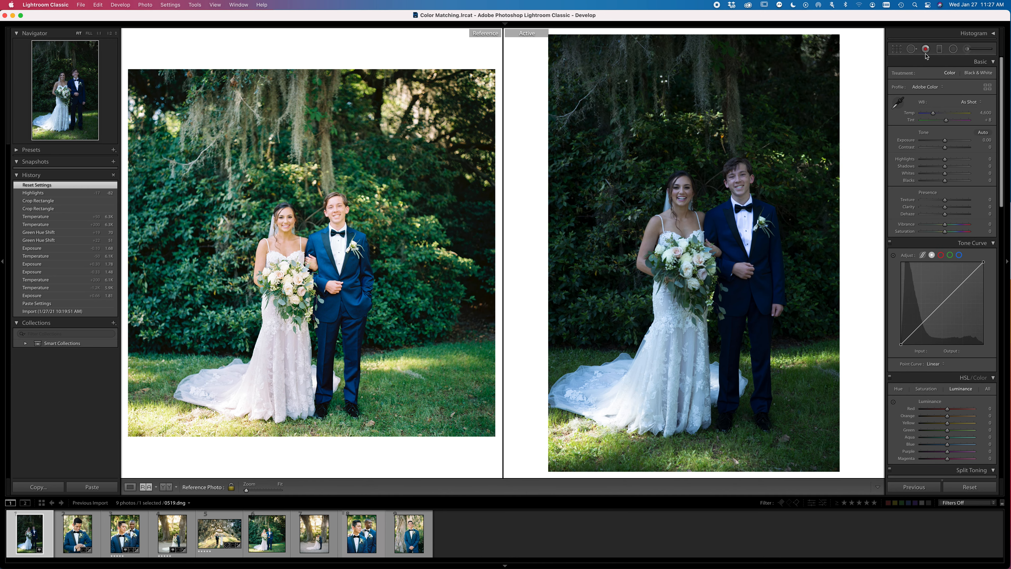
left_click(895, 50)
left_click(964, 76)
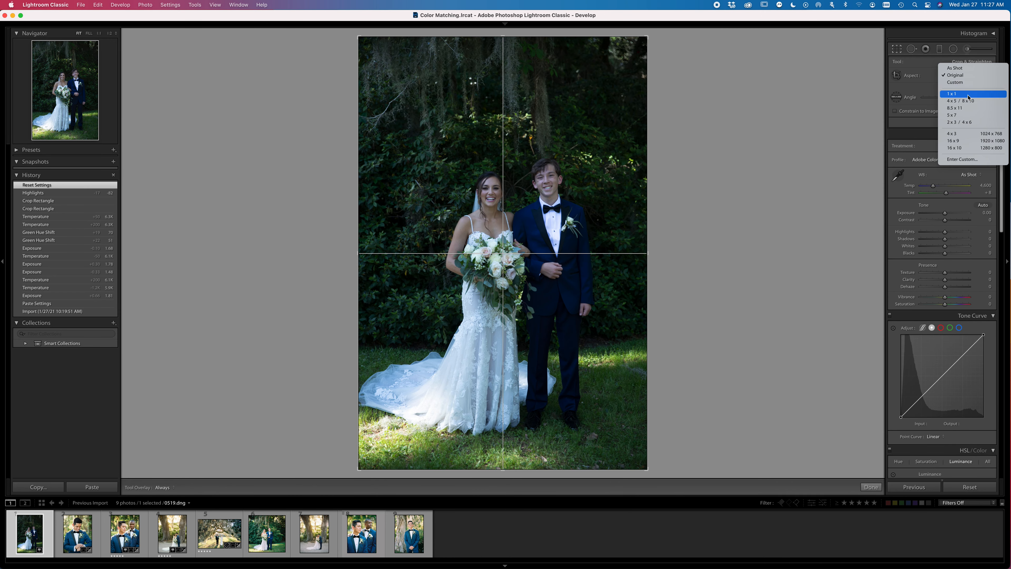
left_click(965, 135)
left_click_drag(596, 254, 597, 242)
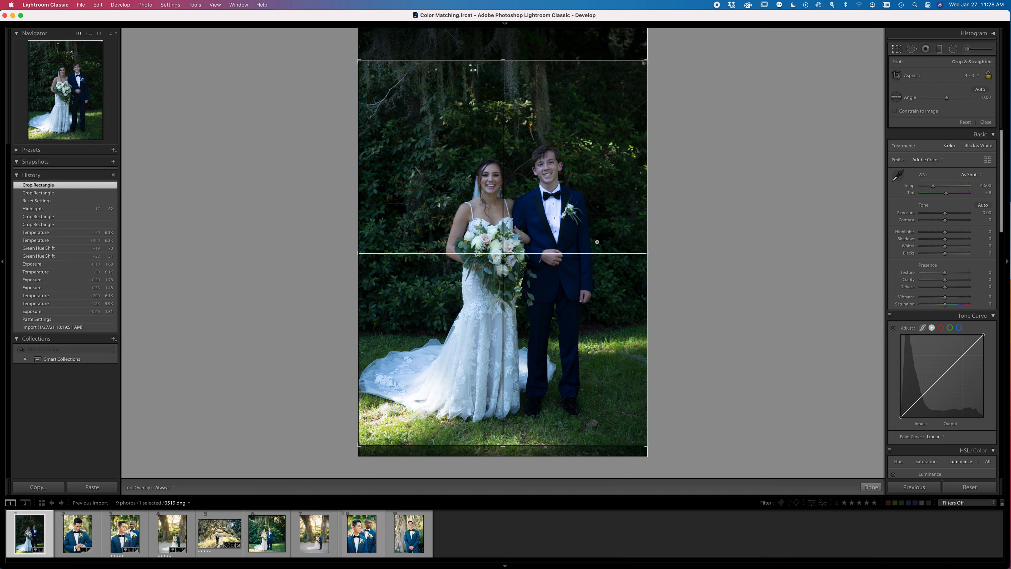
key("Return")
Return to the side-by-side reference view and set Film-0128.jpg as the reference photo
key("shift+r")
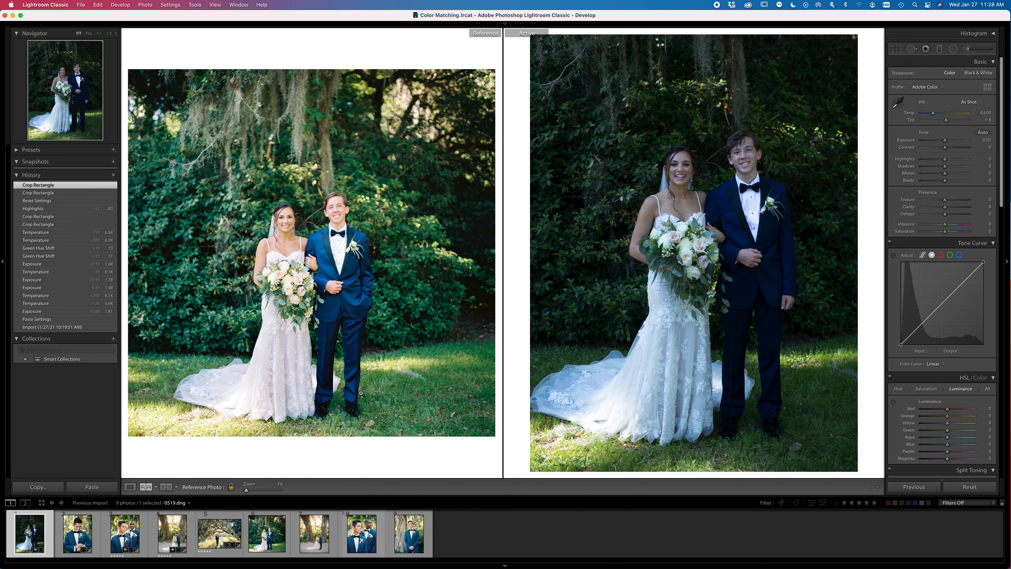
right_click(283, 537)
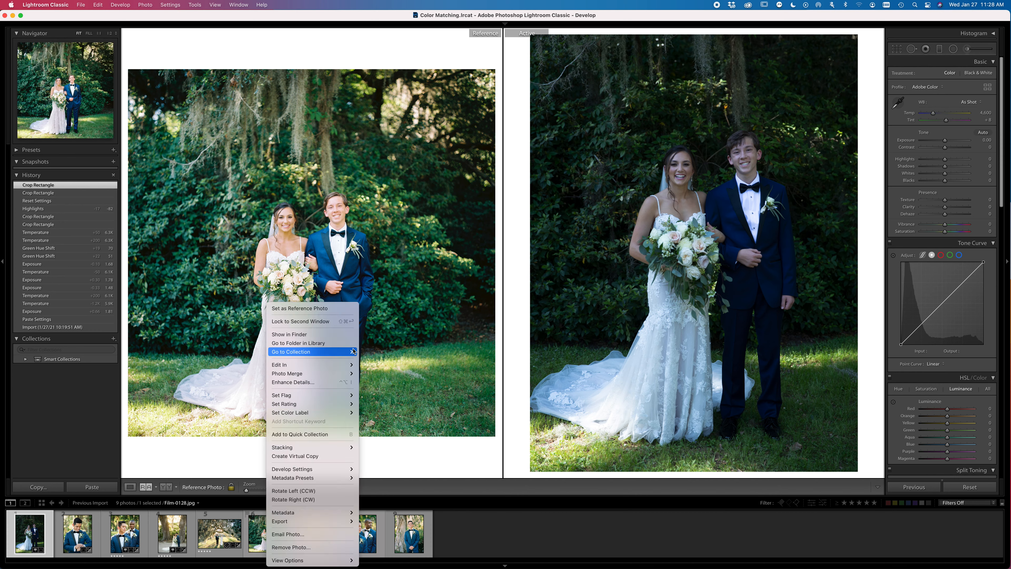
left_click(355, 309)
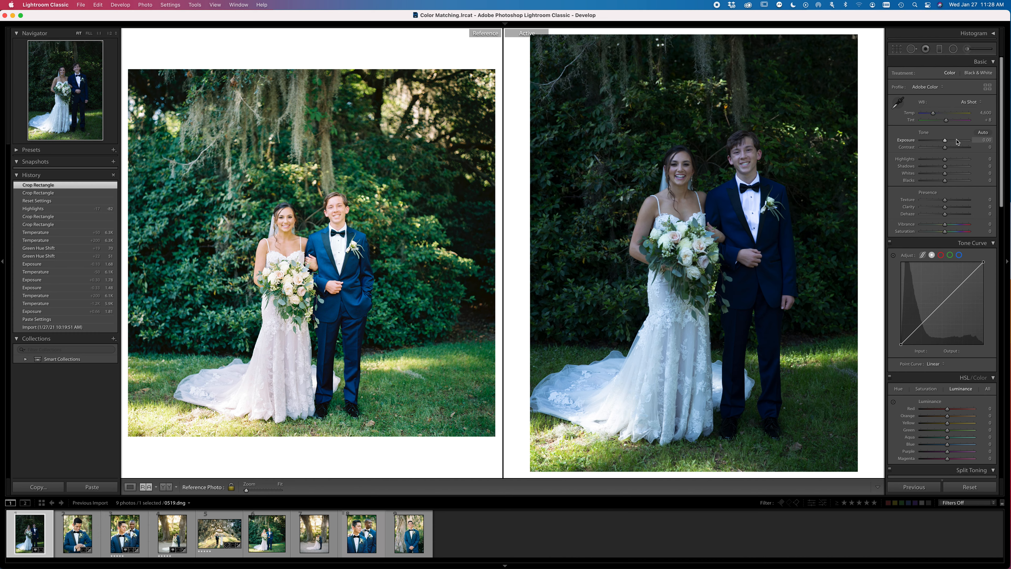
Apply the Adobe Standard profile to the active photo and raise its exposure to +1.32
left_click(930, 87)
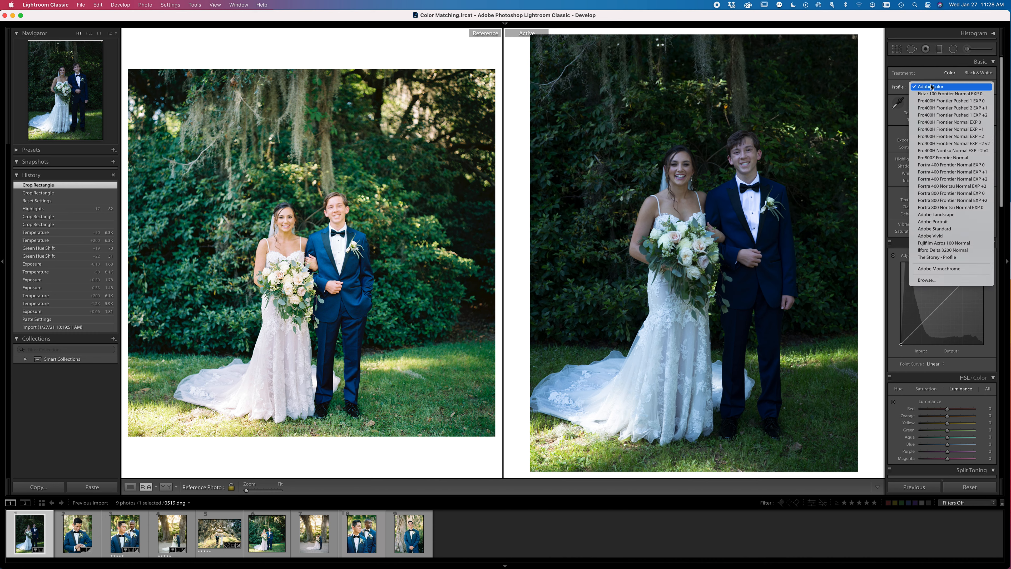
left_click(947, 229)
key("shift+Up")
key("shift+Up")
key("shift+Up")
key("shift+Up")
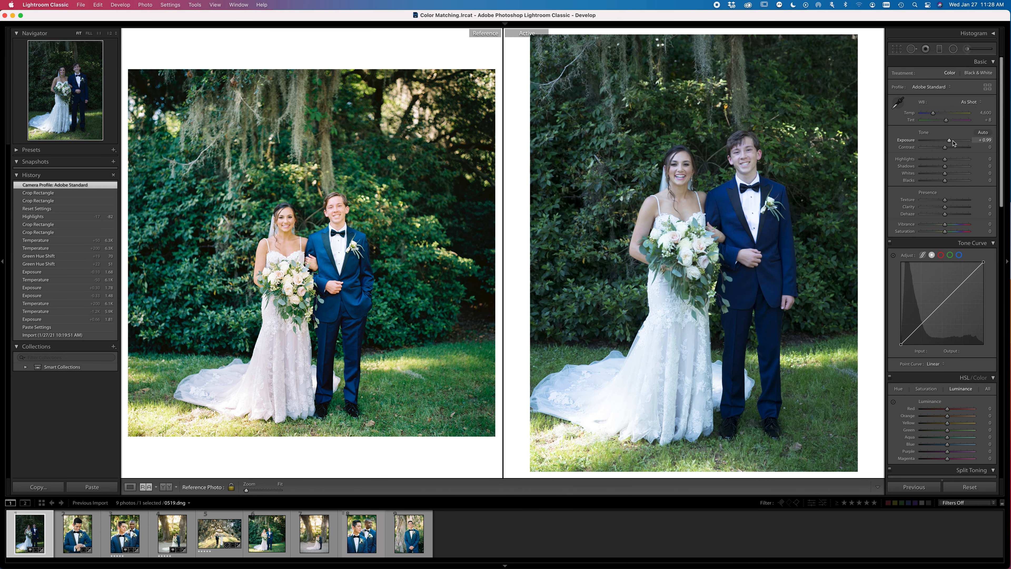
key("shift+Up")
Warm the active photo's white balance temperature to 5,750 and set its contrast to +15
key("shift+Up")
key("shift+Up")
key("shift+Up")
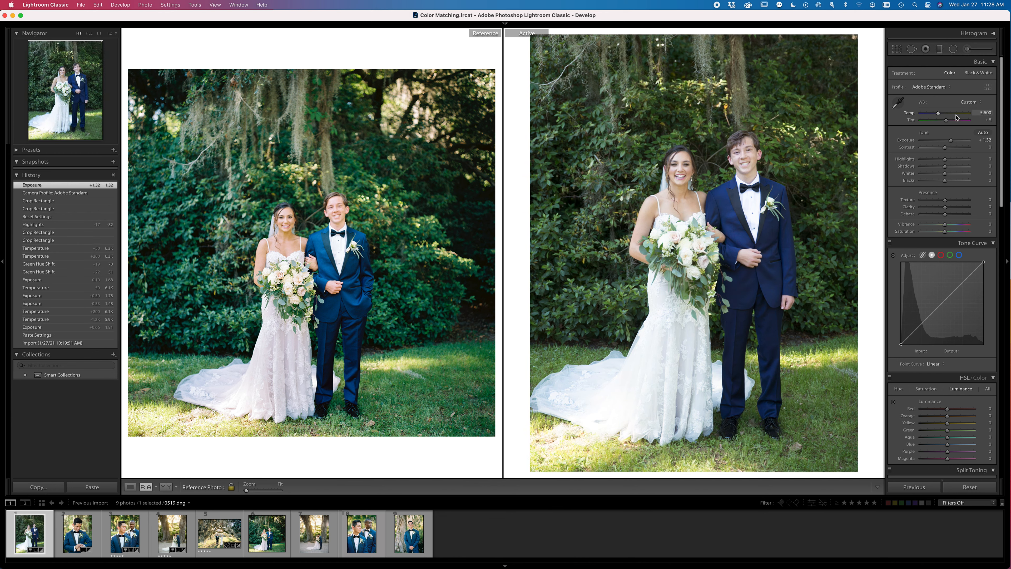
key("shift+Up")
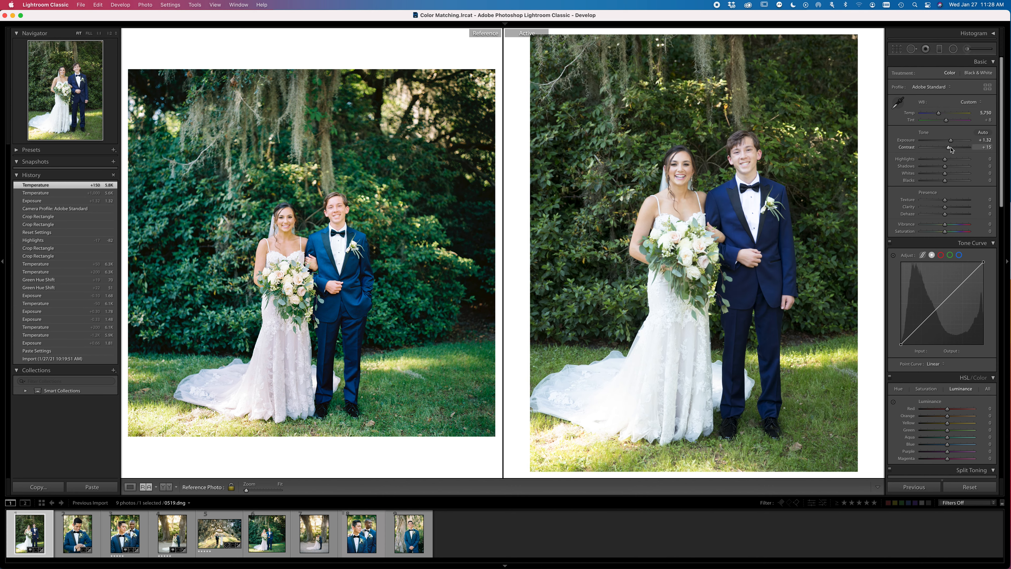
Lower the active photo's highlights to -59 and its blacks to -15
left_click_drag(944, 159, 936, 162)
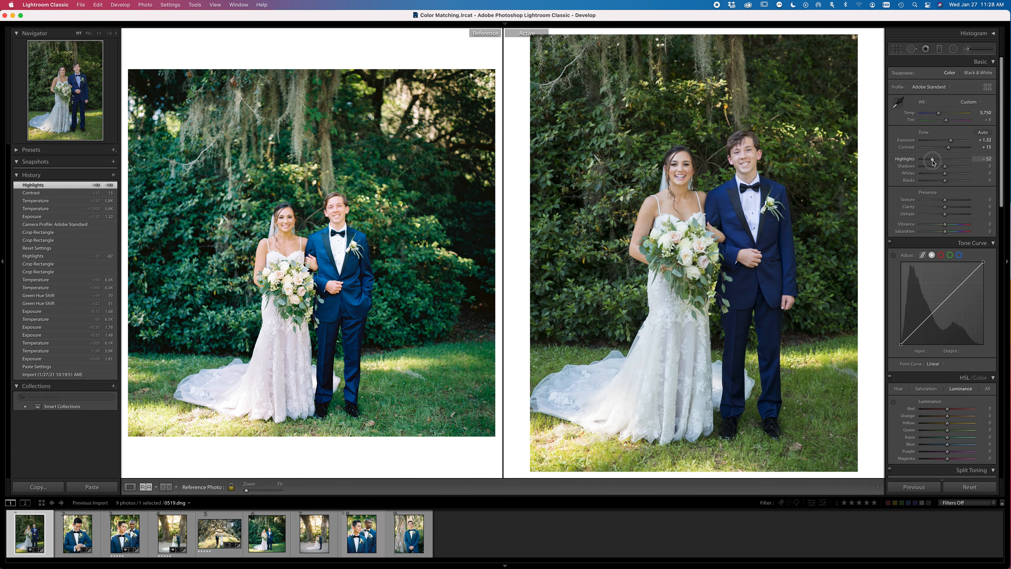
left_click(931, 163)
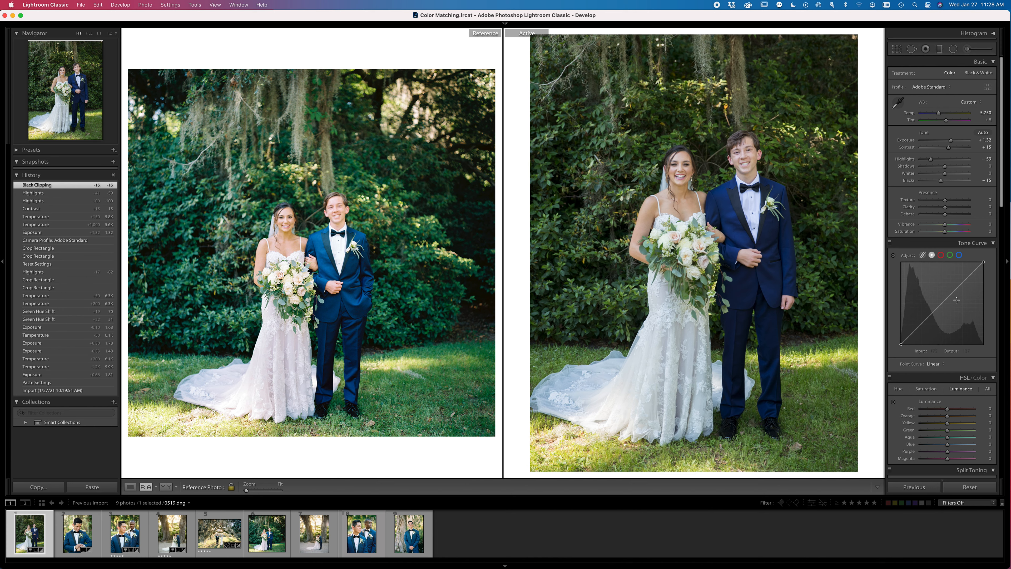
Shape the active photo's point curve with a midtone point at input 89, output 94, and reset its blacks to 0
left_click_drag(902, 345, 930, 315)
left_click_drag(941, 181, 944, 183)
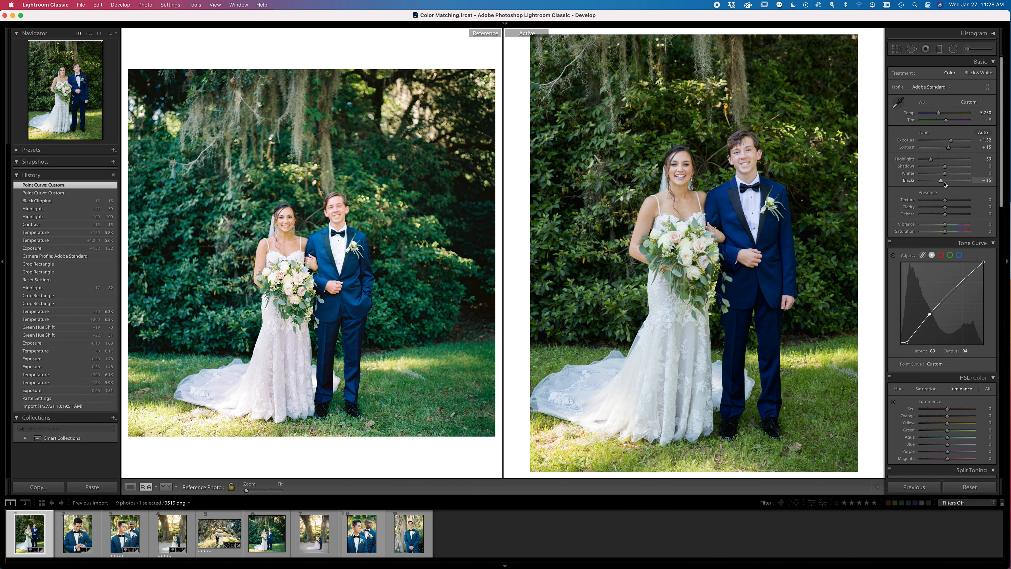
left_click(942, 182)
Compare the active photo with its unedited version, and set its highlights to -54 and temperature to 5,900
key("backslash")
key("backslash")
key("backslash")
key("backslash")
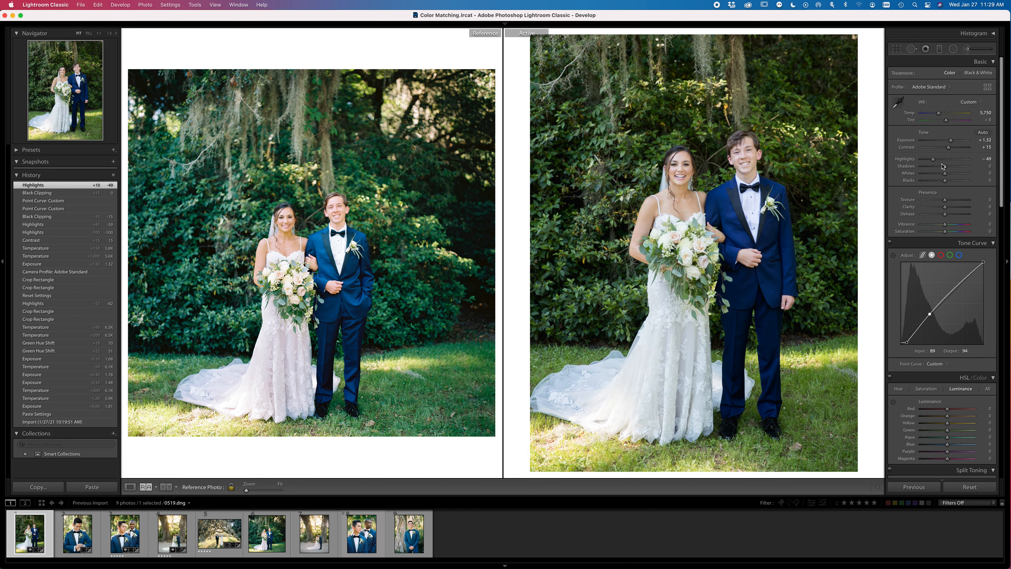
key("Down")
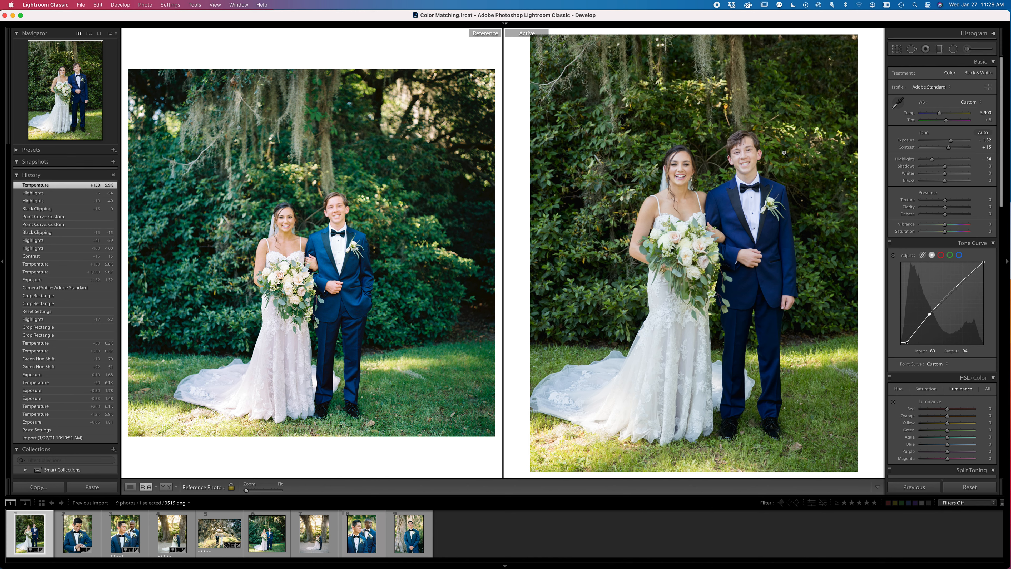
Shift the active photo's green hue to +38, judging the grass up close against the reference
left_click(818, 407)
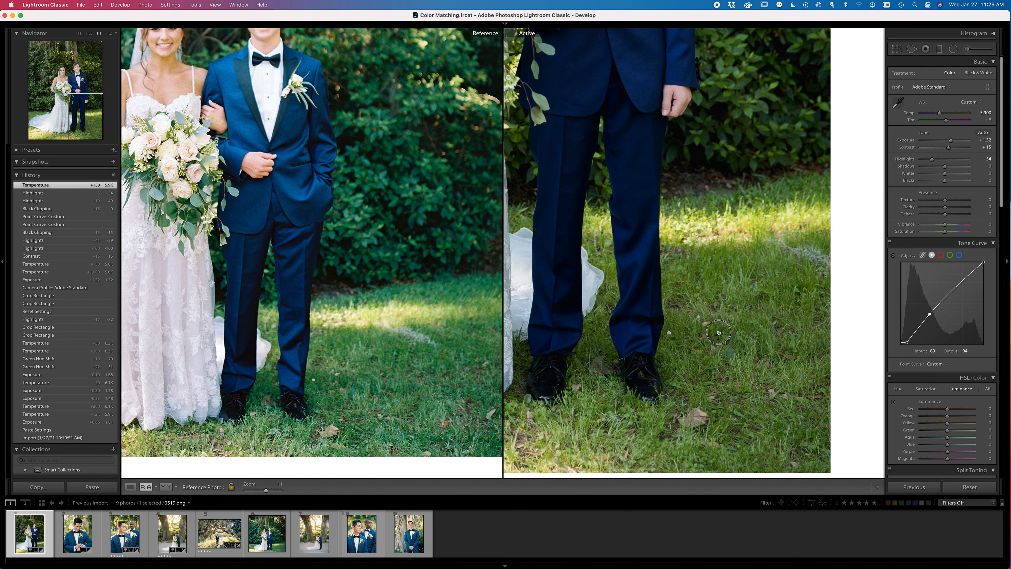
left_click_drag(716, 320, 720, 318)
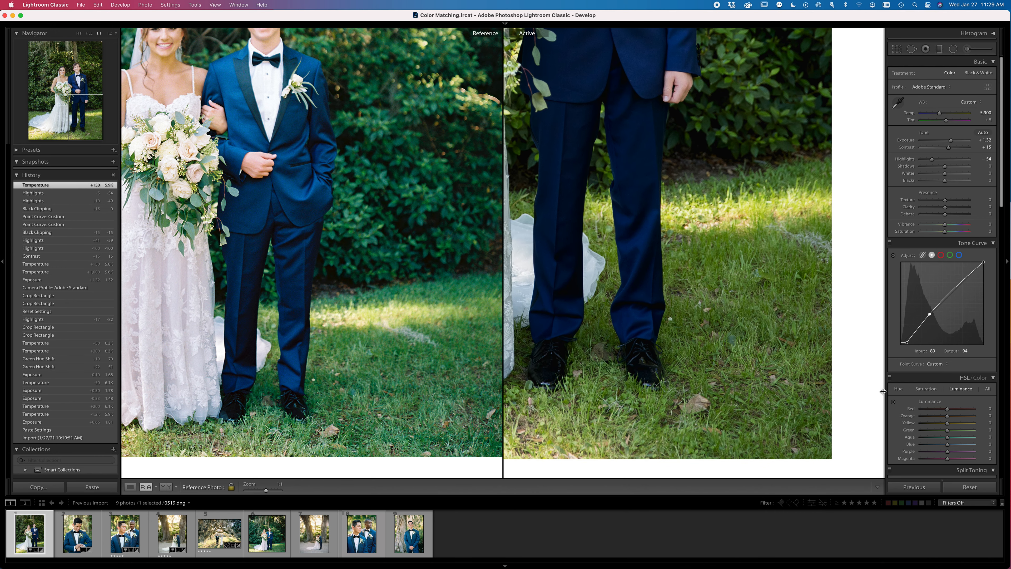
left_click(898, 389)
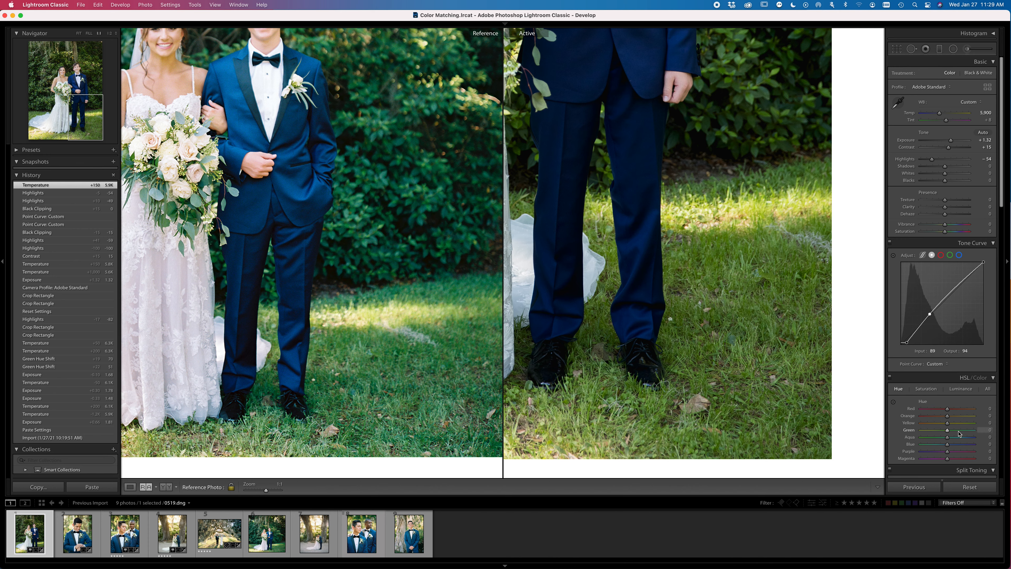
left_click_drag(947, 432, 959, 436)
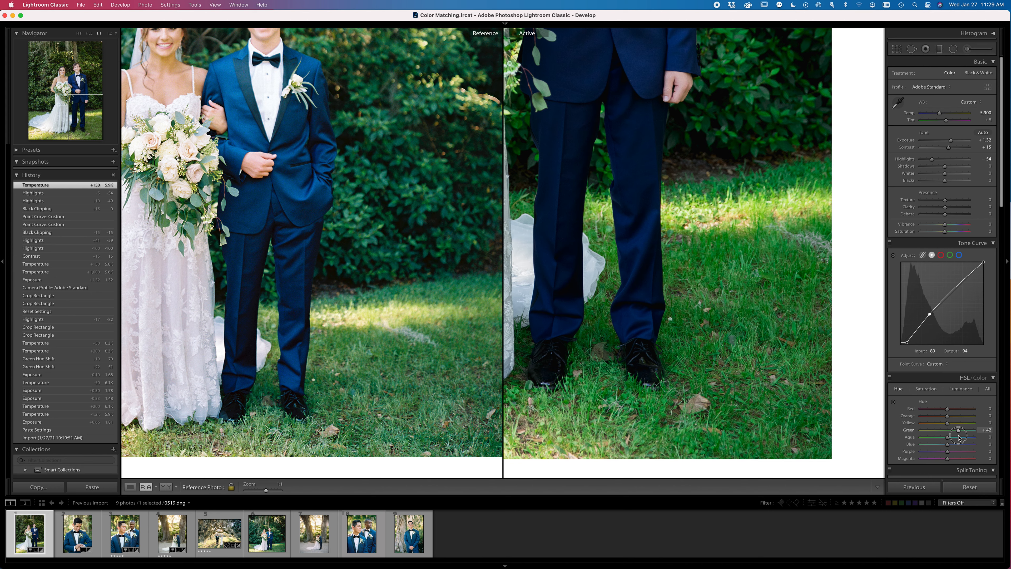
left_click_drag(957, 437, 958, 437)
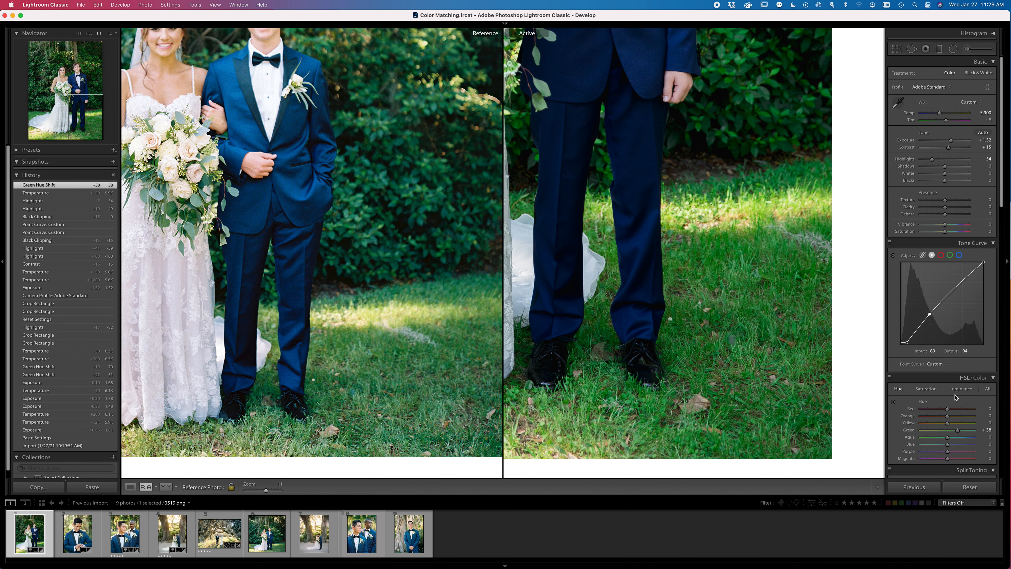
Reduce the green saturation of the active photo to -34 and return it to the fitted view
left_click(931, 391)
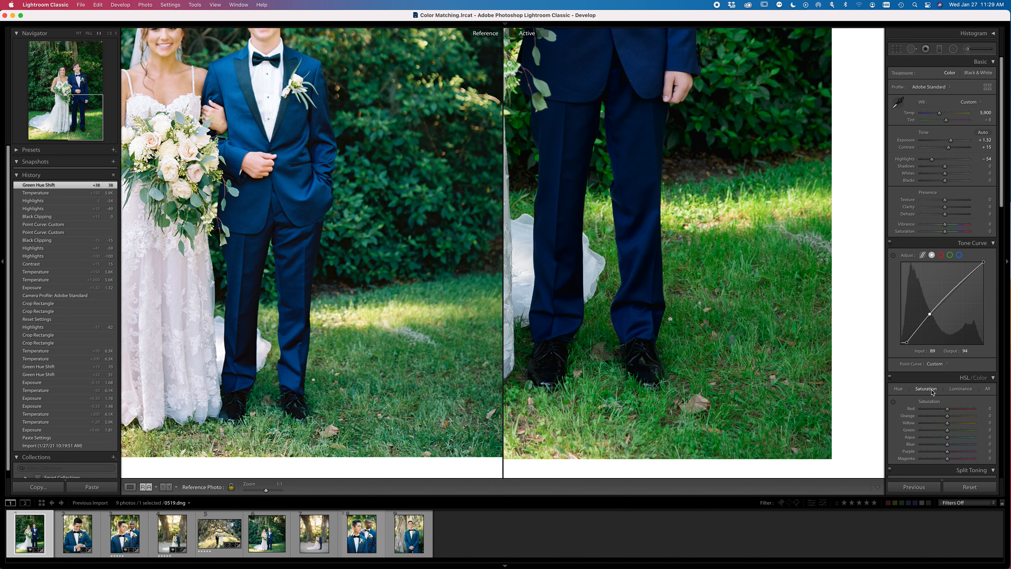
left_click_drag(947, 430, 940, 435)
left_click_drag(939, 436, 939, 435)
left_click(747, 390)
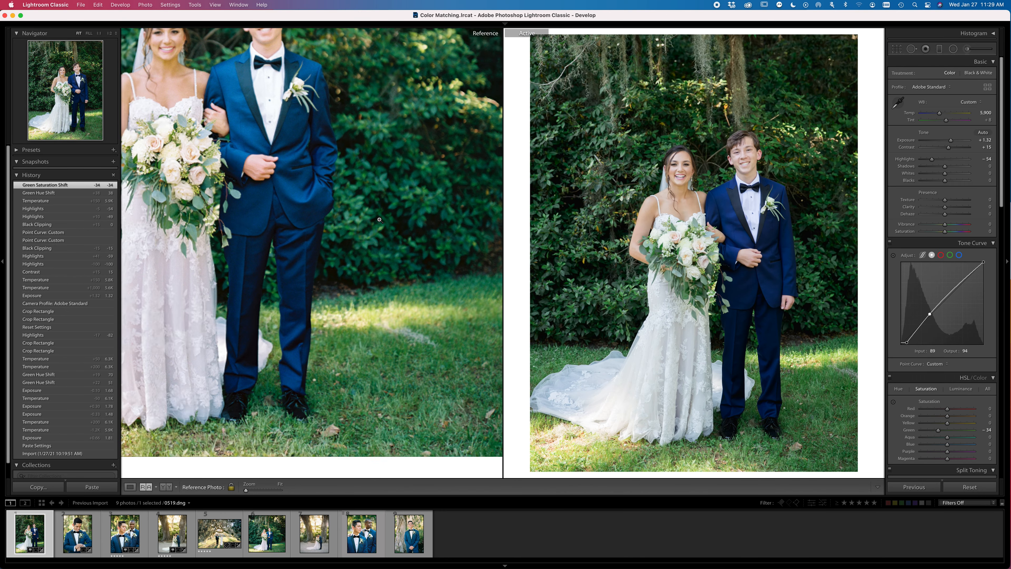
Toggle the HSL adjustments off and on repeatedly to examine their effect on the greens
left_click(890, 377)
left_click(889, 377)
left_click(889, 377)
left_click(889, 377)
left_click(889, 377)
left_click(889, 377)
left_click(889, 377)
left_click(889, 377)
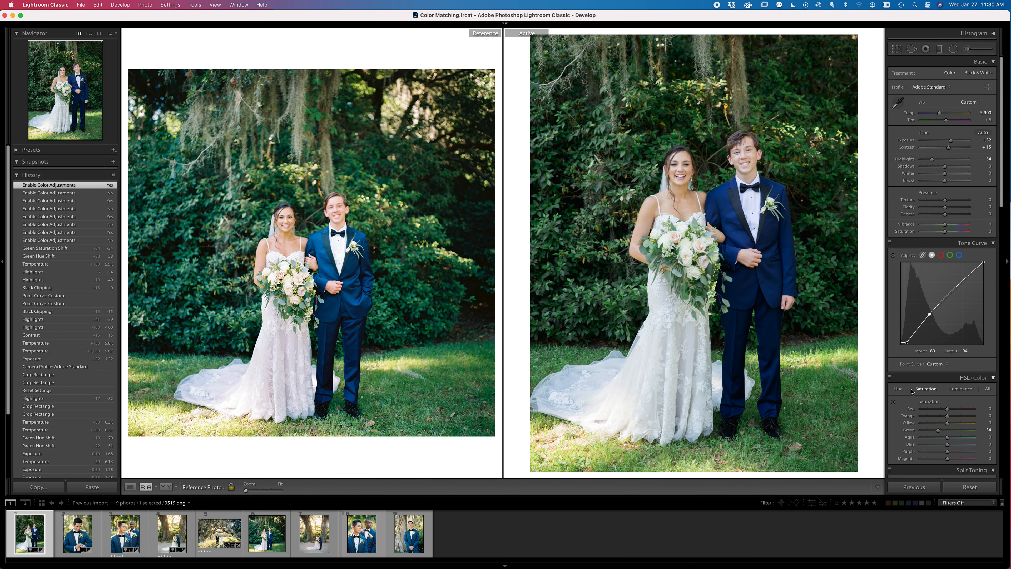
Shift the blue hue to -20, matching the groom's suit to the reference at close range
left_click(823, 234)
left_click(460, 268)
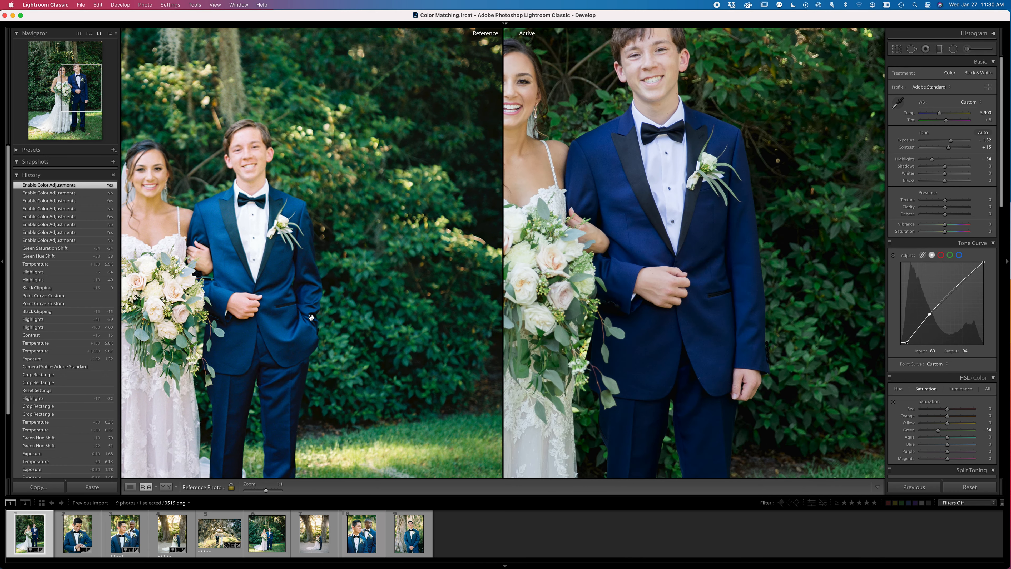
left_click(898, 389)
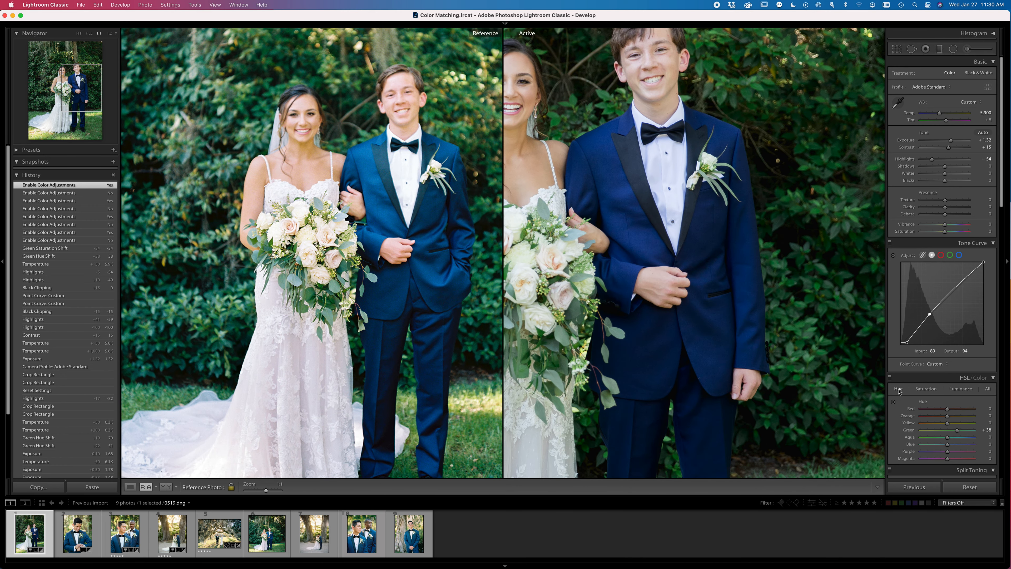
scroll(957, 445, "down", 5)
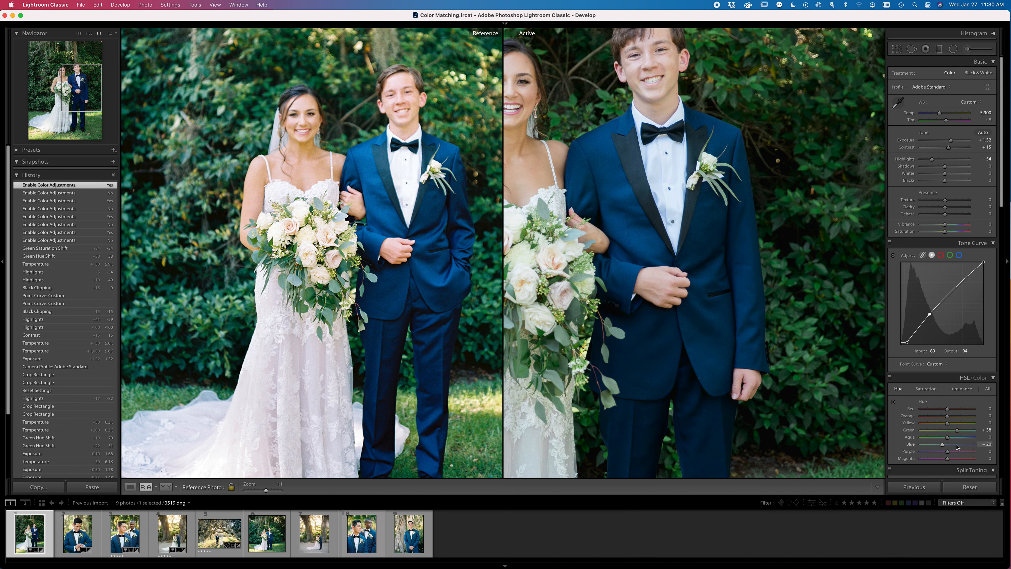
scroll(957, 446, "up", 5)
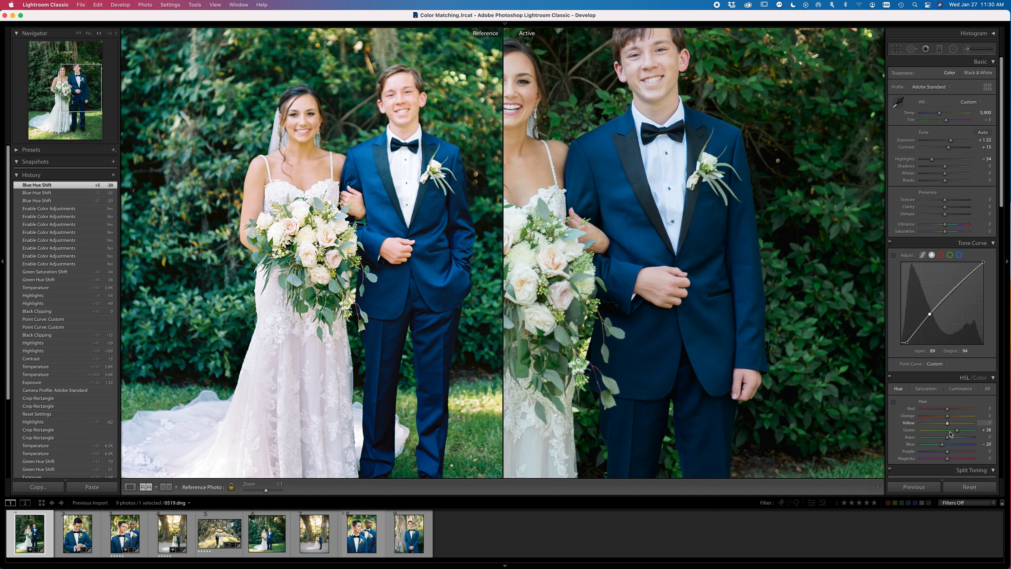
Raise the blue luminance of the groom's suit to +20
left_click(926, 389)
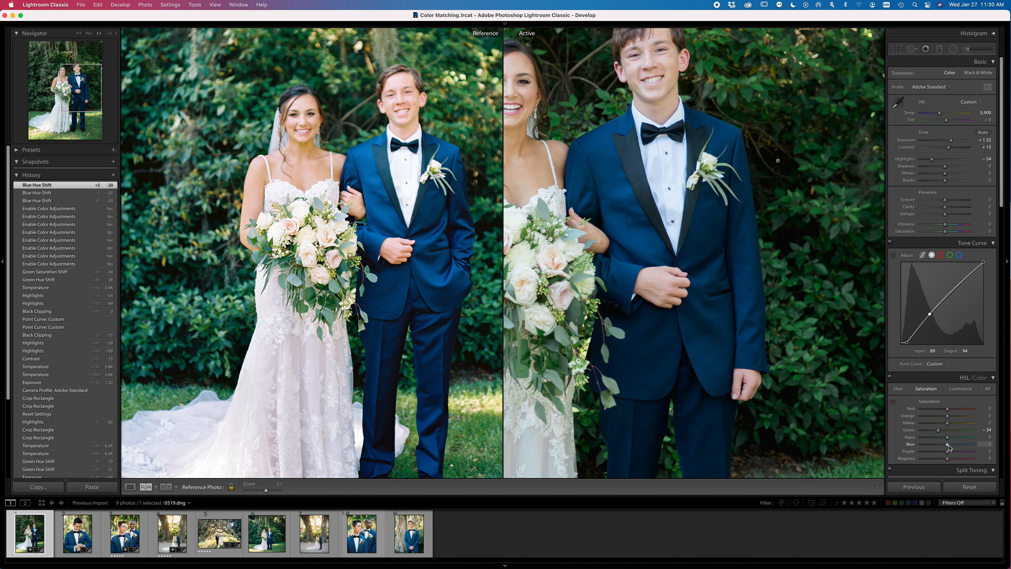
left_click(960, 388)
left_click_drag(949, 445, 961, 447)
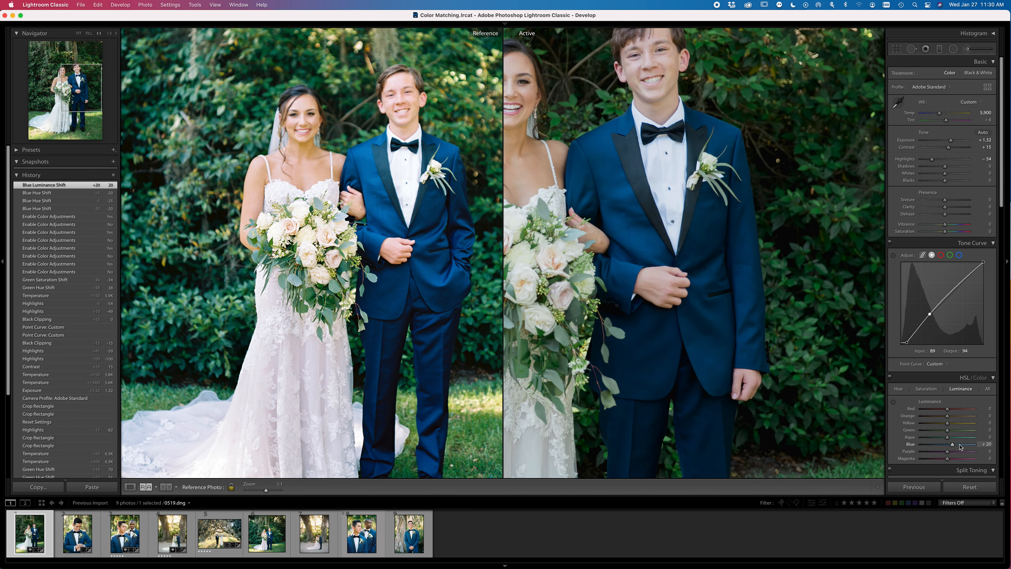
Compare the couple's faces with the reference up close and warm the active photo's temperature to 6,400
left_click_drag(672, 208, 749, 279)
left_click_drag(482, 184, 521, 224)
left_click_drag(737, 265, 724, 252)
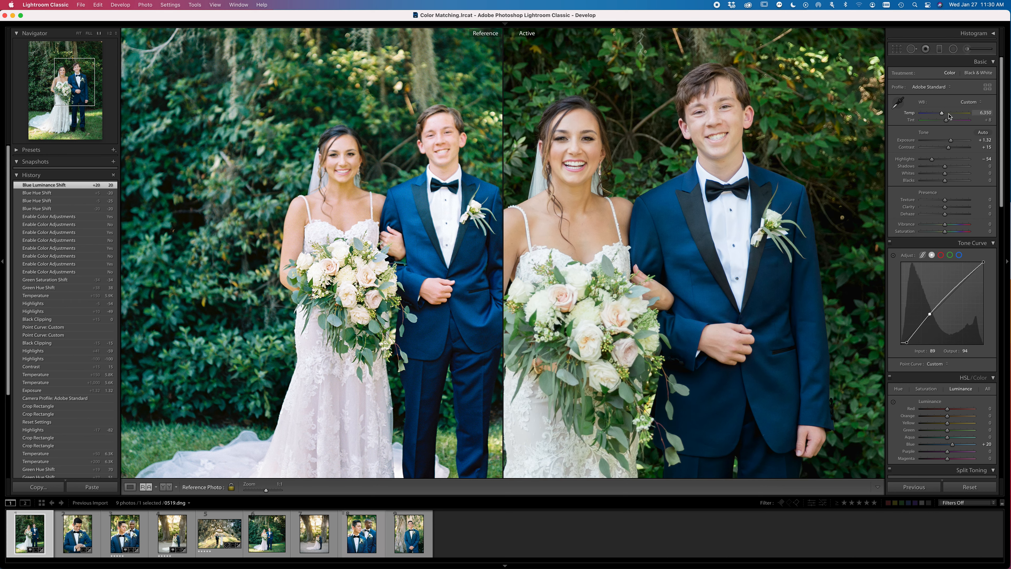
left_click(673, 231)
left_click(491, 256)
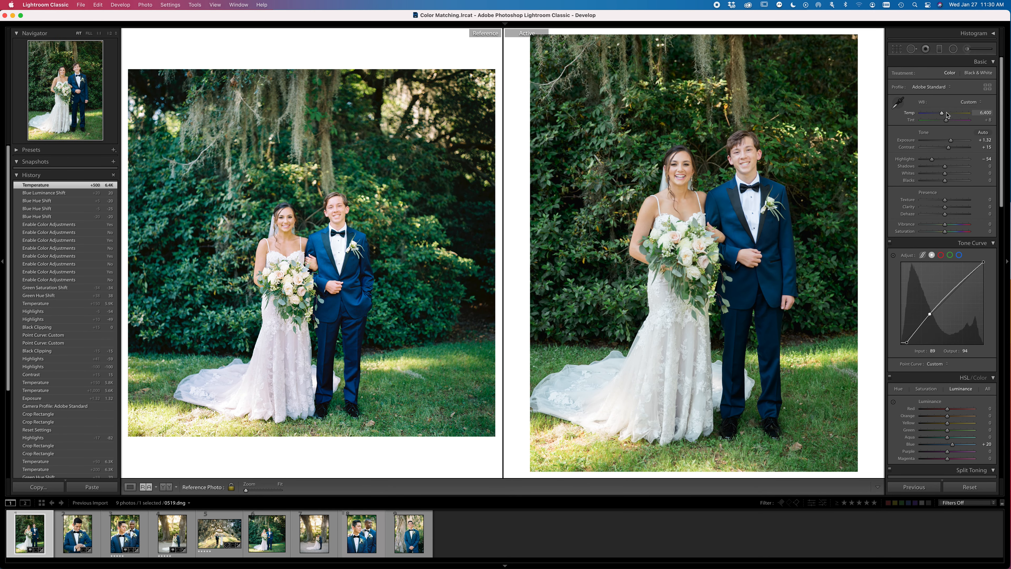
Rebalance the foliage hues by setting yellow hue to +28 and green hue to +40
left_click(897, 389)
left_click_drag(957, 430, 962, 432)
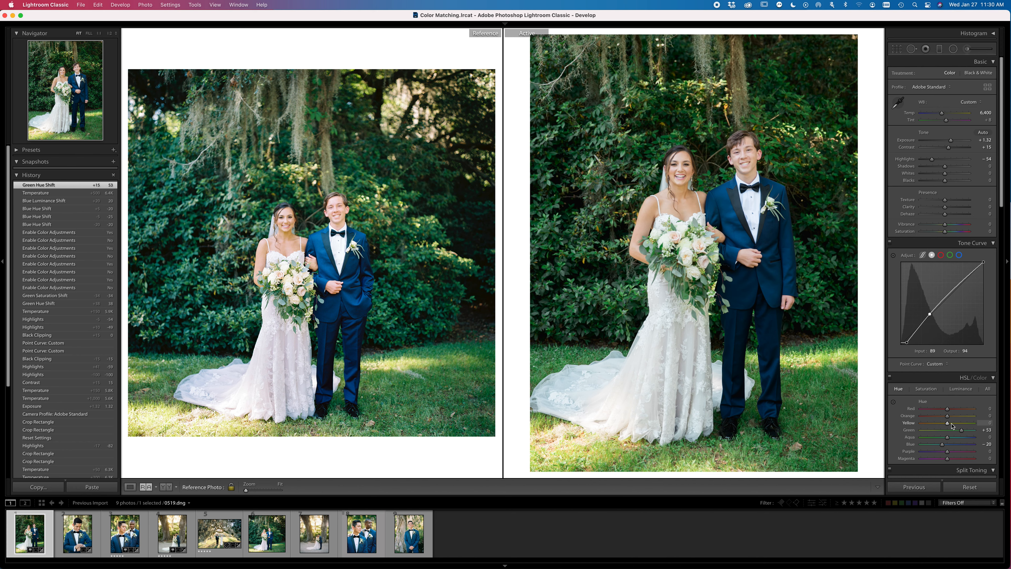
mouse_move(952, 425)
left_mouse_down()
mouse_move(965, 425)
mouse_move(931, 427)
mouse_move(948, 429)
left_mouse_up()
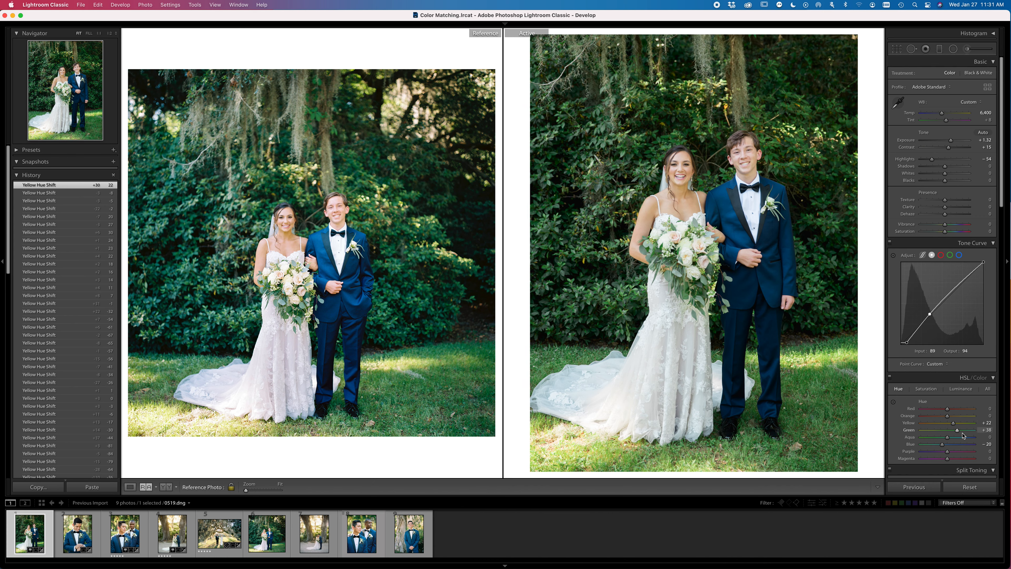
left_click_drag(961, 434, 952, 433)
left_click_drag(955, 434, 954, 434)
Darken the greens by lowering green luminance to -23
left_click(960, 388)
left_click(933, 430)
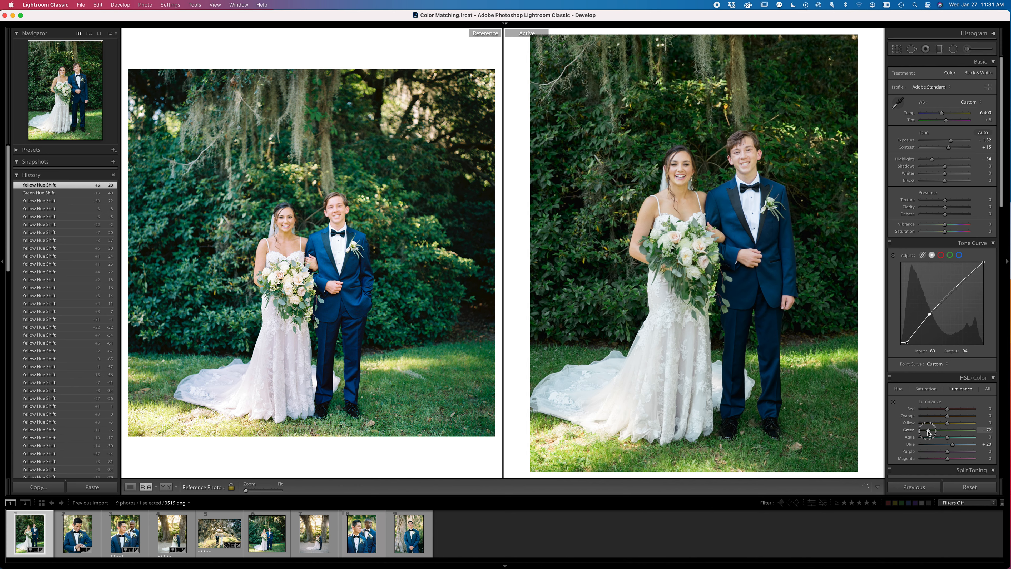
left_click_drag(933, 430, 941, 432)
Try a yellow hue shift of +60 on the grass up close, and undo it
left_click(898, 389)
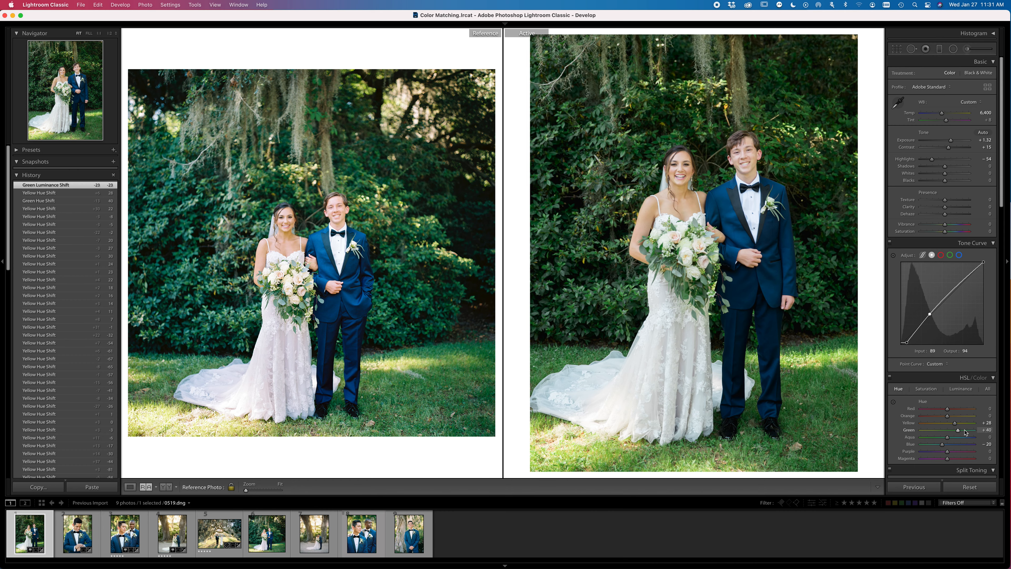
key("z")
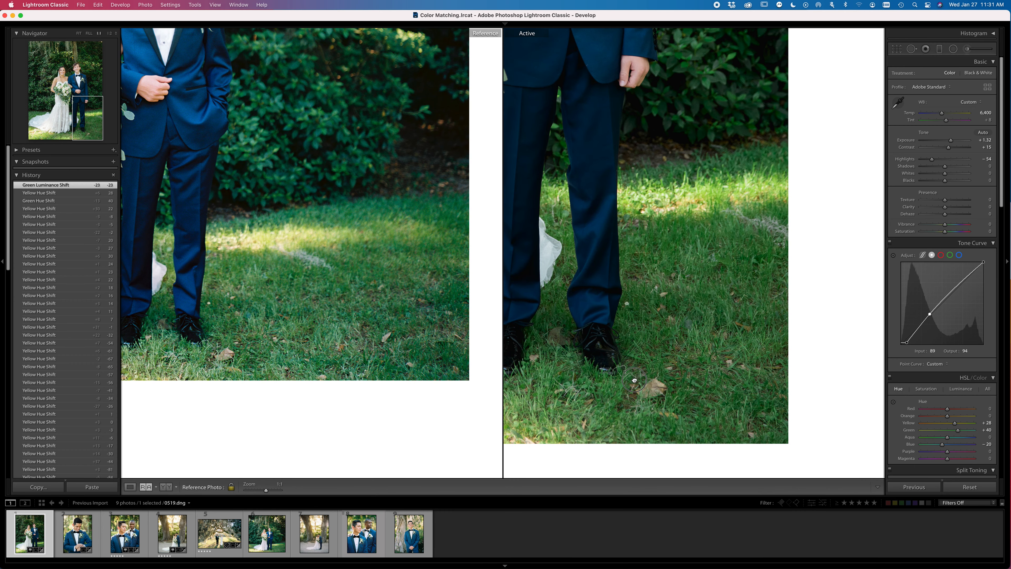
left_click_drag(957, 424, 965, 431)
key("super+z")
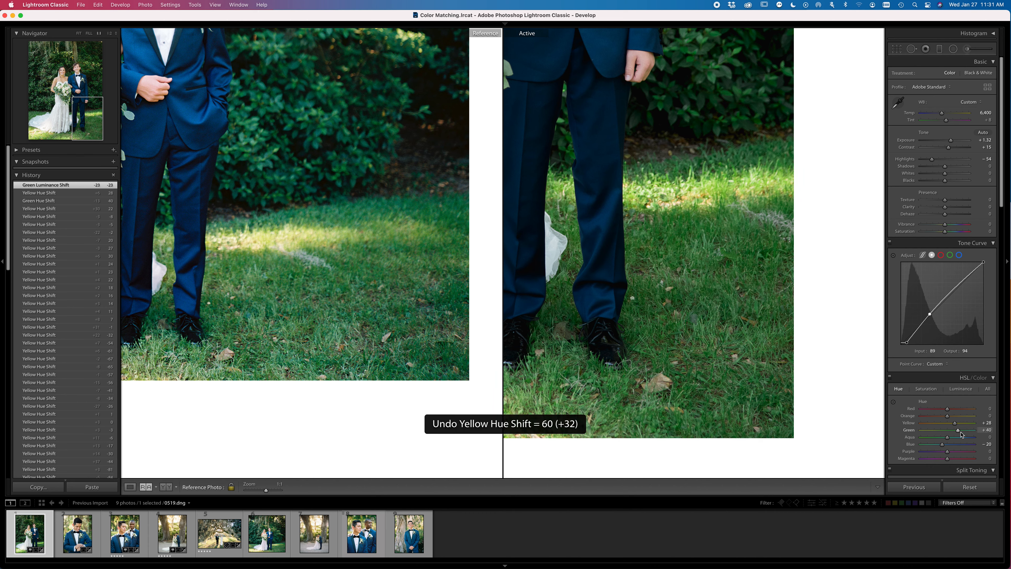
Examine the couple's skin, suit and background tones up close in both the active and reference photos
left_click(893, 402)
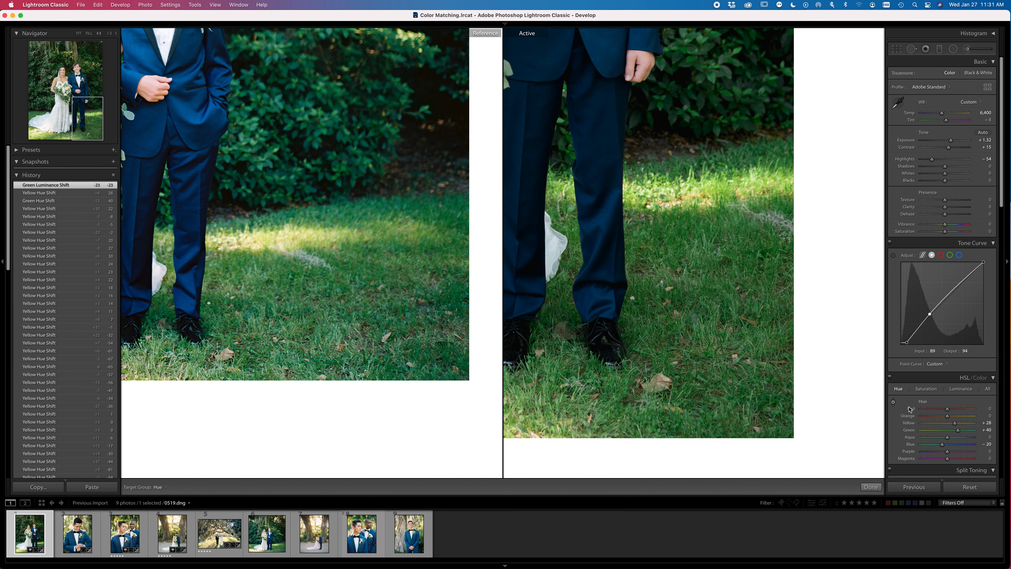
left_click(893, 401)
left_click_drag(598, 127, 793, 543)
left_click_drag(290, 143, 596, 340)
left_click_drag(458, 263, 390, 289)
left_click_drag(715, 302, 718, 285)
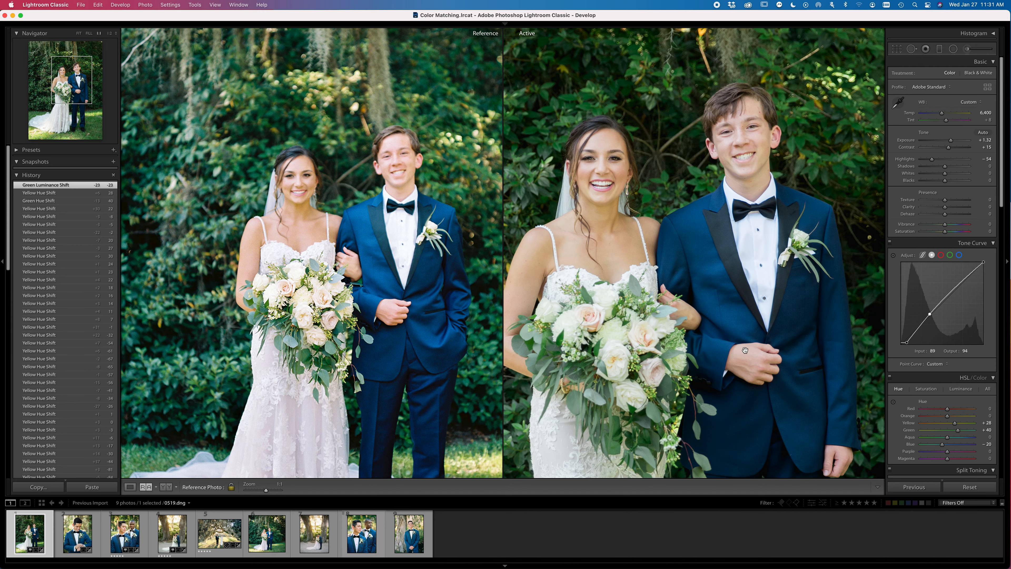
left_click_drag(745, 350, 722, 304)
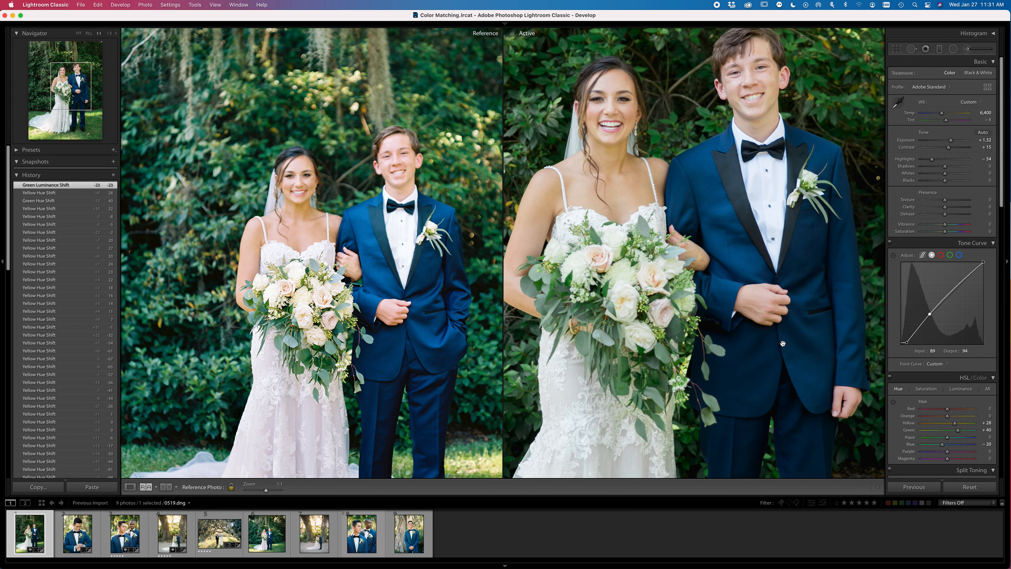
Set green hue to +45, yellow hue to +33 and temperature to 6,300, checking against the unedited version
key("backslash")
left_click(774, 354)
key("backslash")
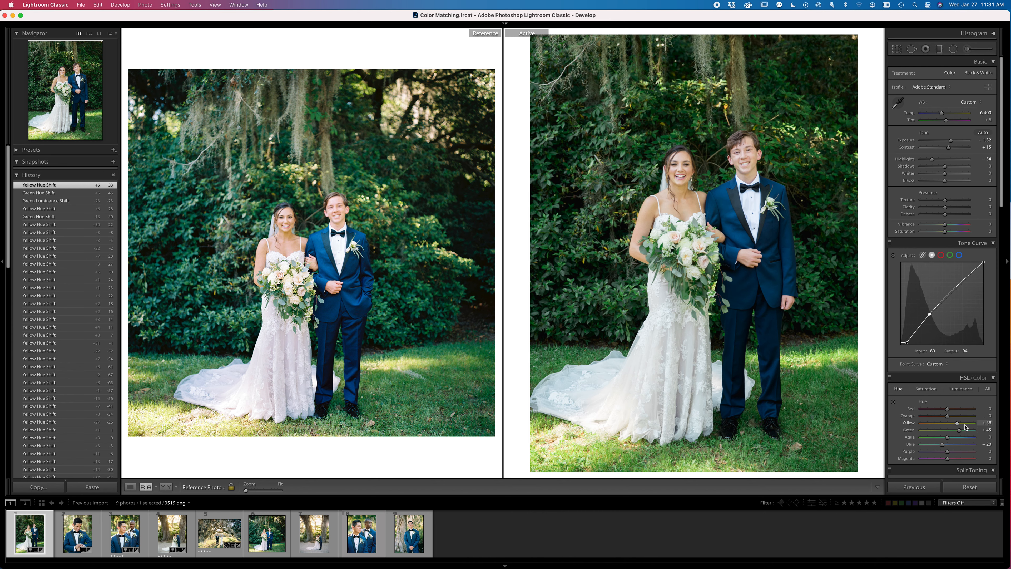
key("Down")
key("backslash")
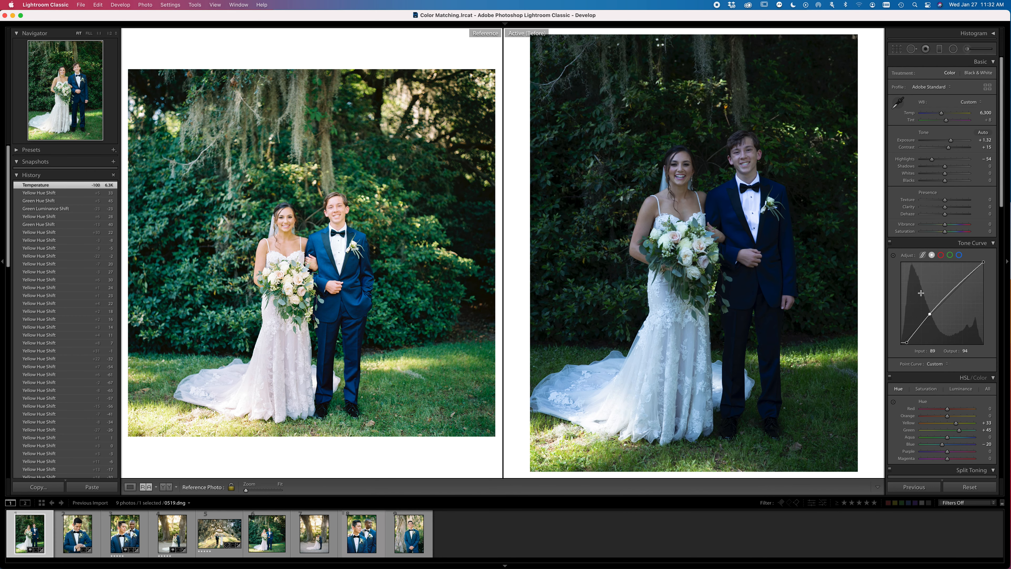
Raise the active photo's shadows to +15, lower its blacks to -5 and set its temperature to 6,400
key("backslash")
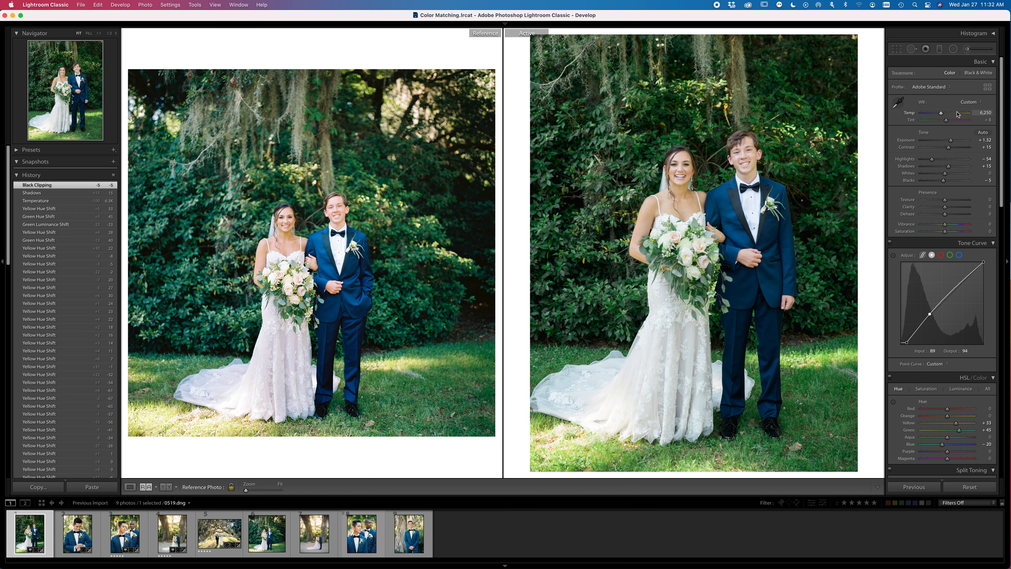
key("Up")
Try an aqua hue shift of +100 and reset it to its default
left_click(892, 401)
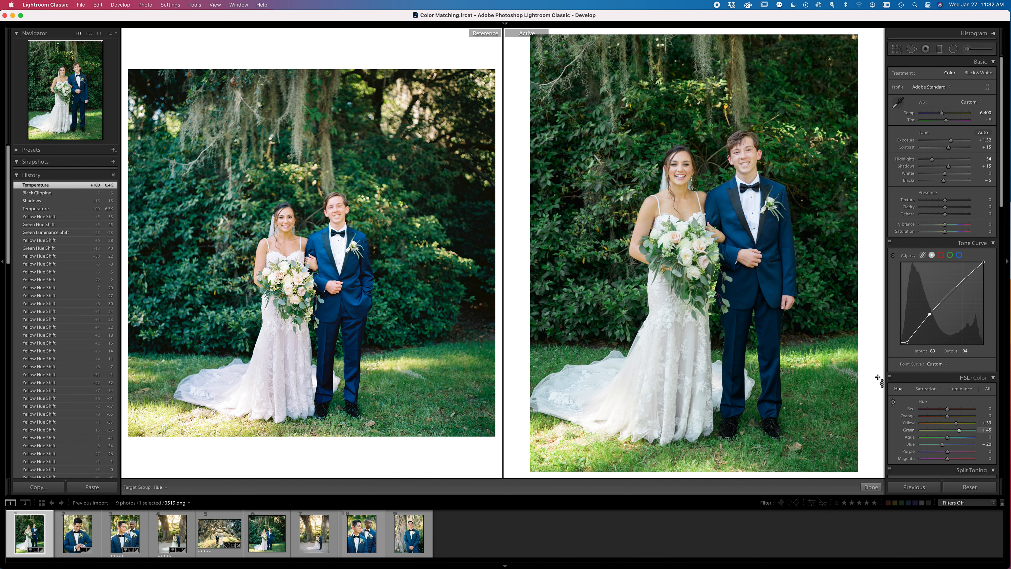
left_click(893, 401)
left_click_drag(947, 437, 1002, 426)
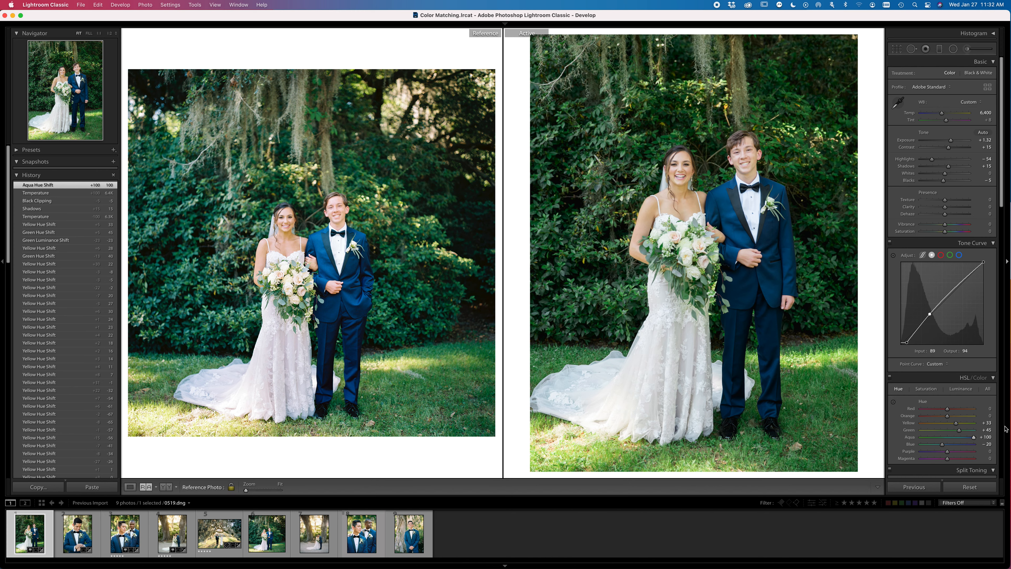
double_click(907, 437)
Set green hue to +50 and temperature to 6,300, comparing the foliage with the reference up close
left_click(358, 418)
left_click(302, 294)
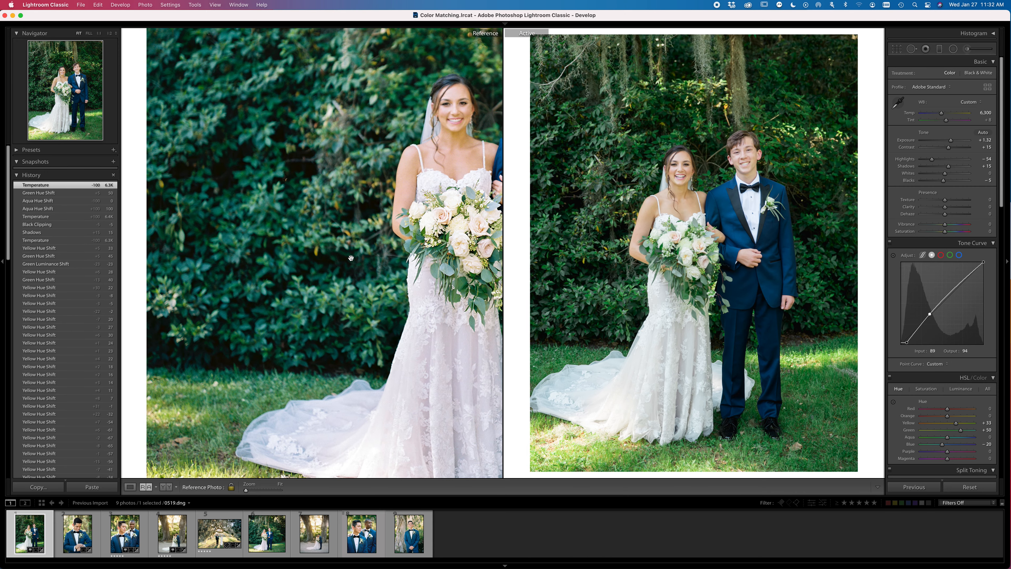
left_click(654, 291)
left_click(654, 291)
left_click(496, 268)
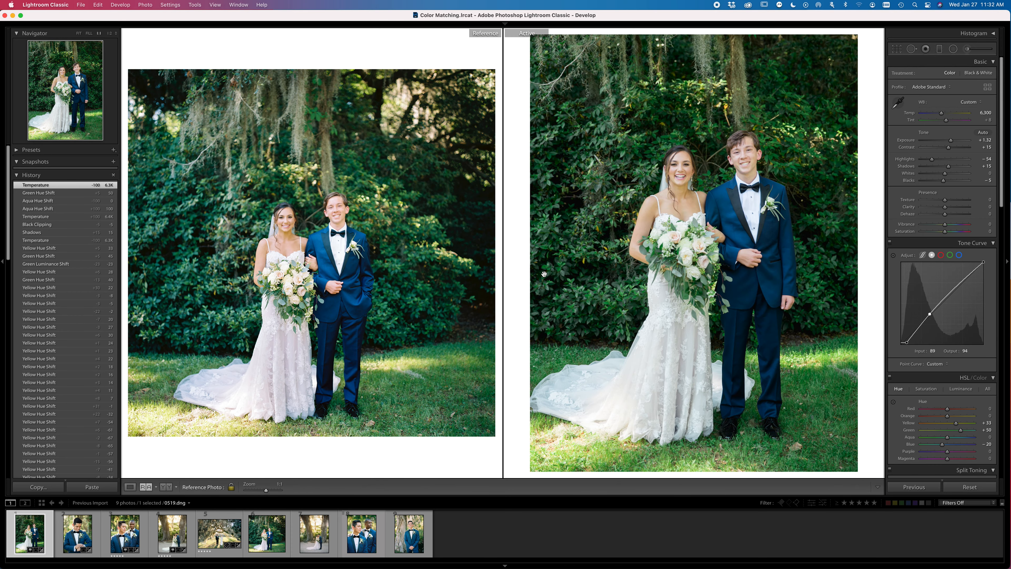
Try a green hue of +100, settle on +90, and check the foliage against the reference and the unedited version
left_click(544, 273)
left_click(289, 262)
left_click_drag(195, 283, 513, 284)
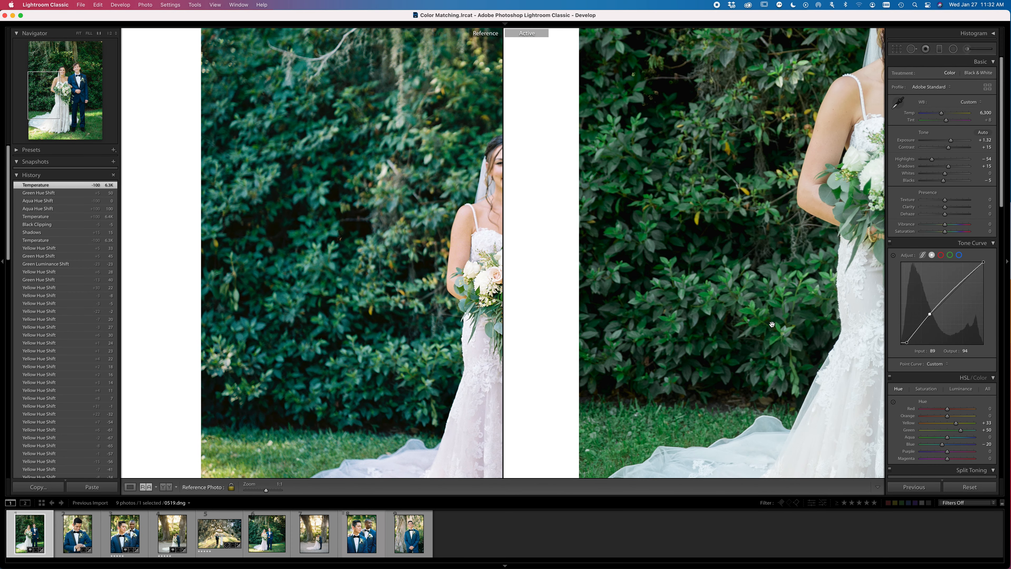
left_click_drag(966, 431, 985, 433)
left_click(661, 315)
left_click(373, 257)
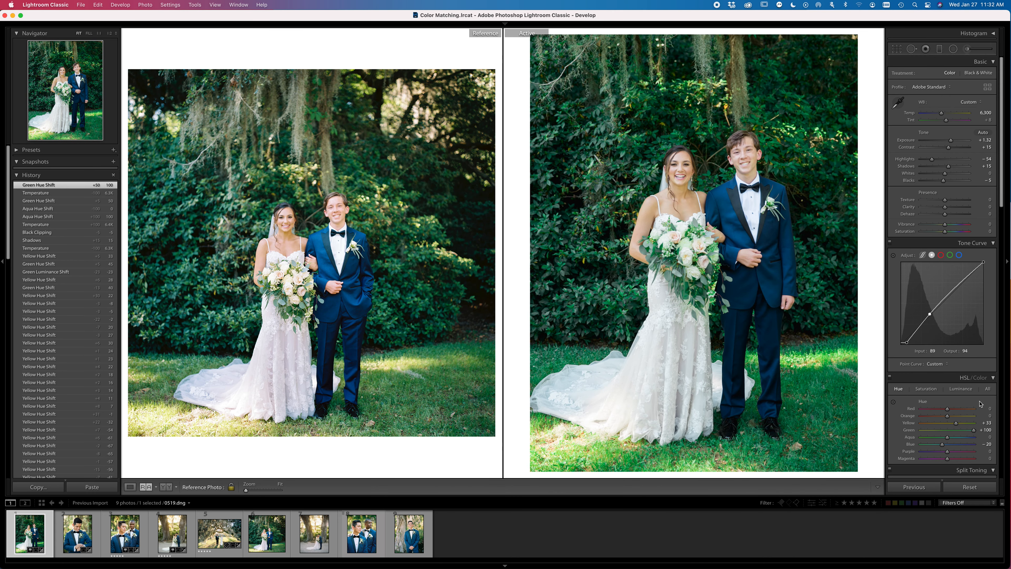
left_click_drag(973, 434, 972, 431)
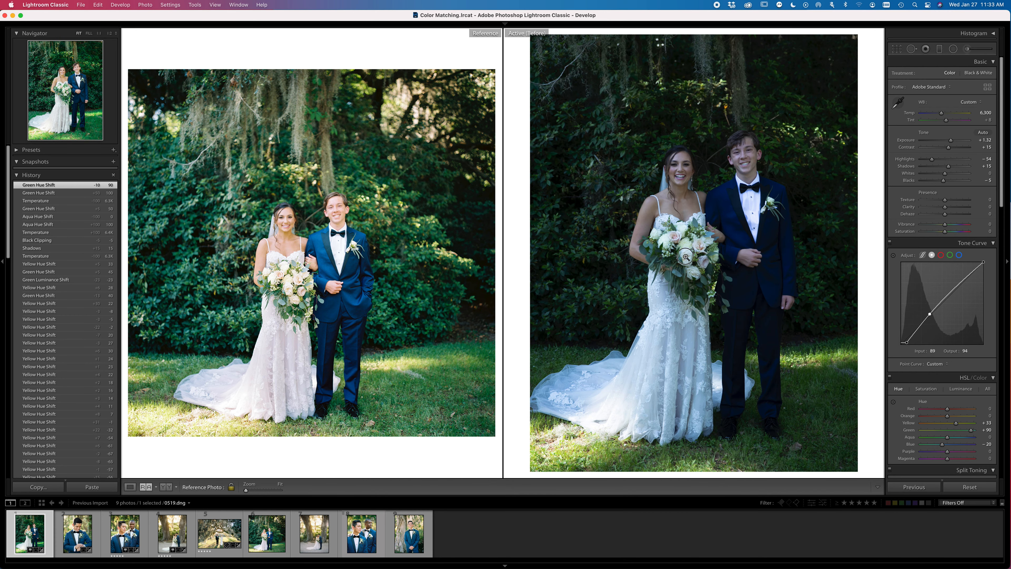
left_click(690, 261)
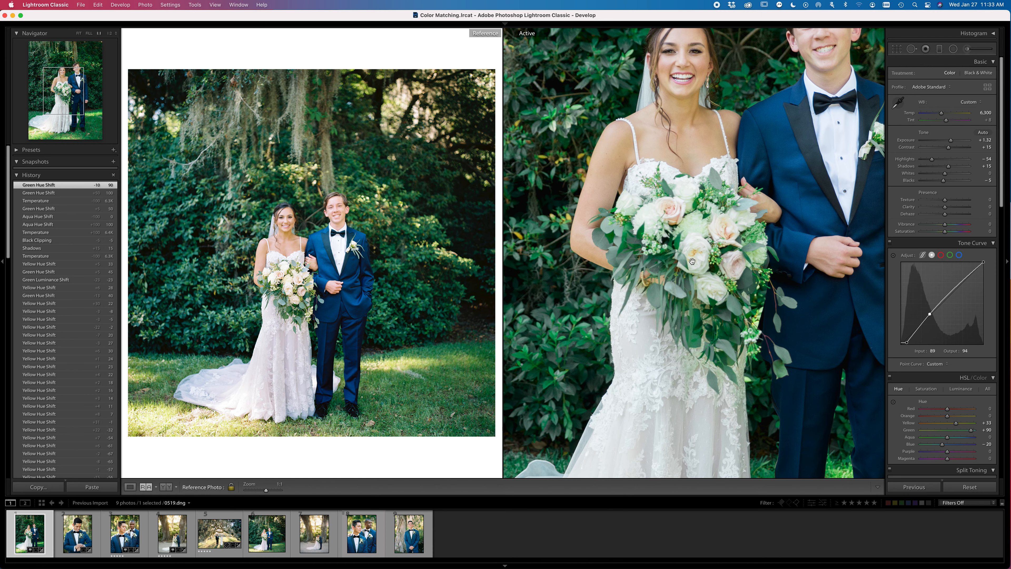
Lower the green saturation to -39, comparing the bushes and grass up close with the reference photo
left_click(926, 388)
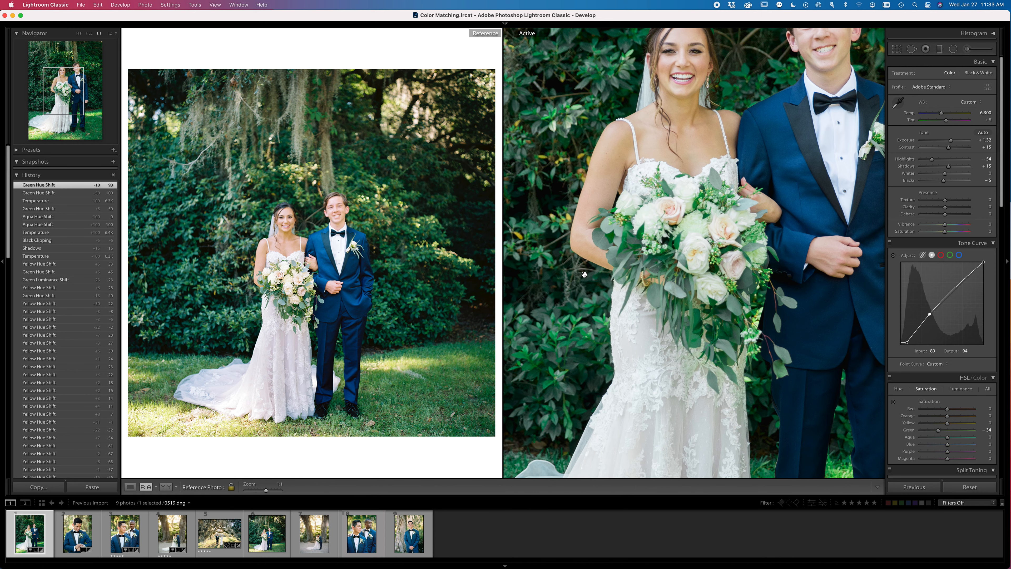
left_click_drag(615, 275, 867, 181)
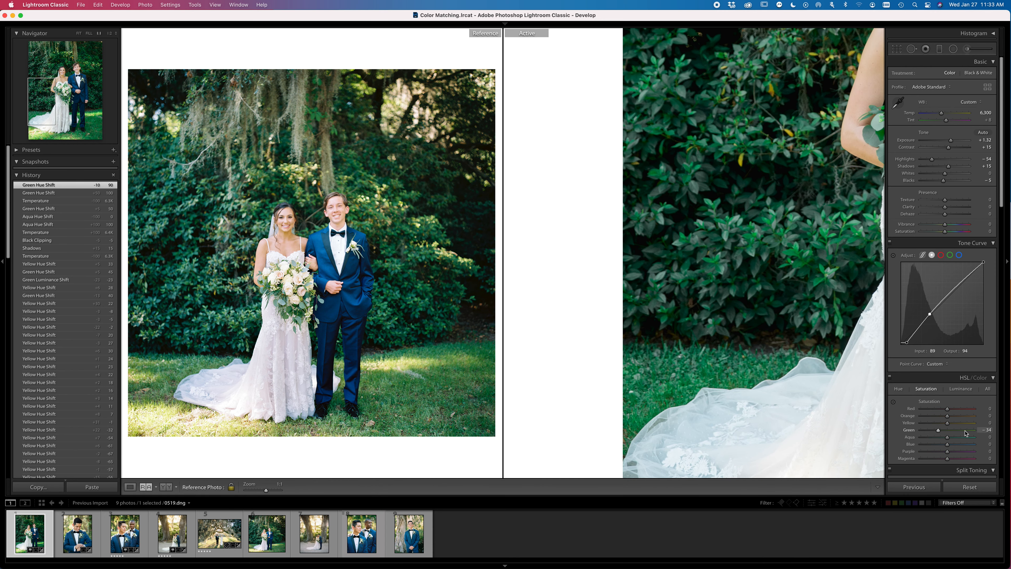
left_click(738, 322)
left_click(812, 436)
left_click(453, 367)
left_click_drag(697, 267, 601, 370)
left_click_drag(401, 313, 685, 361)
Set green hue to +85 and yellow hue to +18, comparing the grass and foliage with the reference up close
left_click(898, 388)
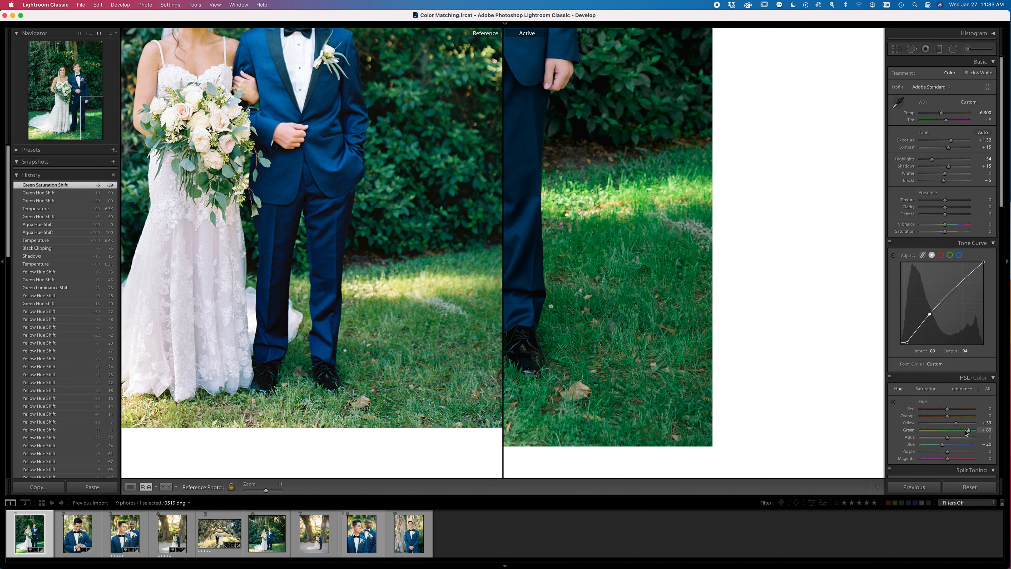
left_click_drag(966, 432, 967, 432)
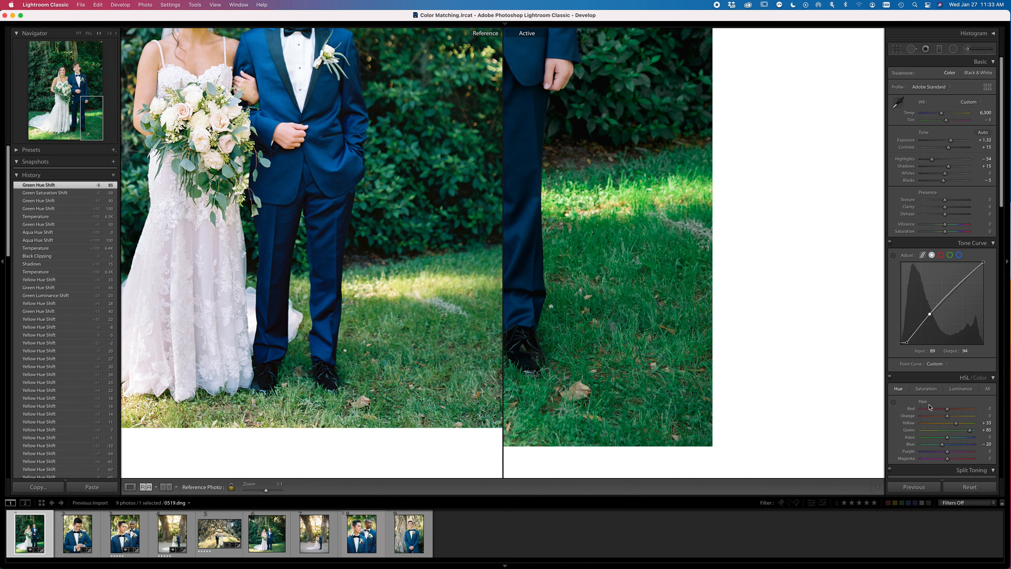
left_click_drag(593, 239, 856, 331)
left_click_drag(591, 307, 758, 363)
left_click_drag(378, 265, 694, 283)
left_click_drag(435, 409, 402, 374)
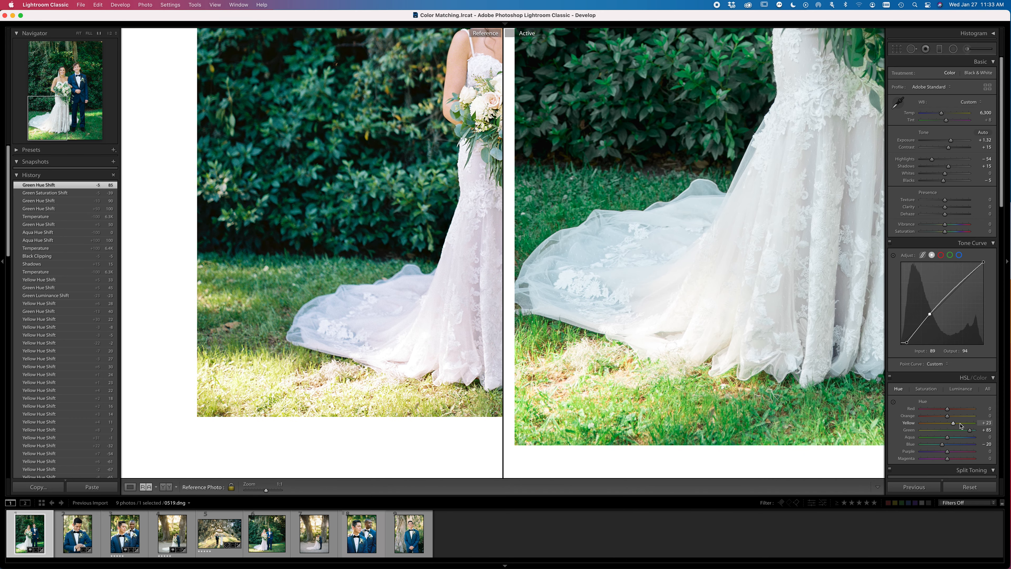
left_click_drag(724, 268, 684, 327)
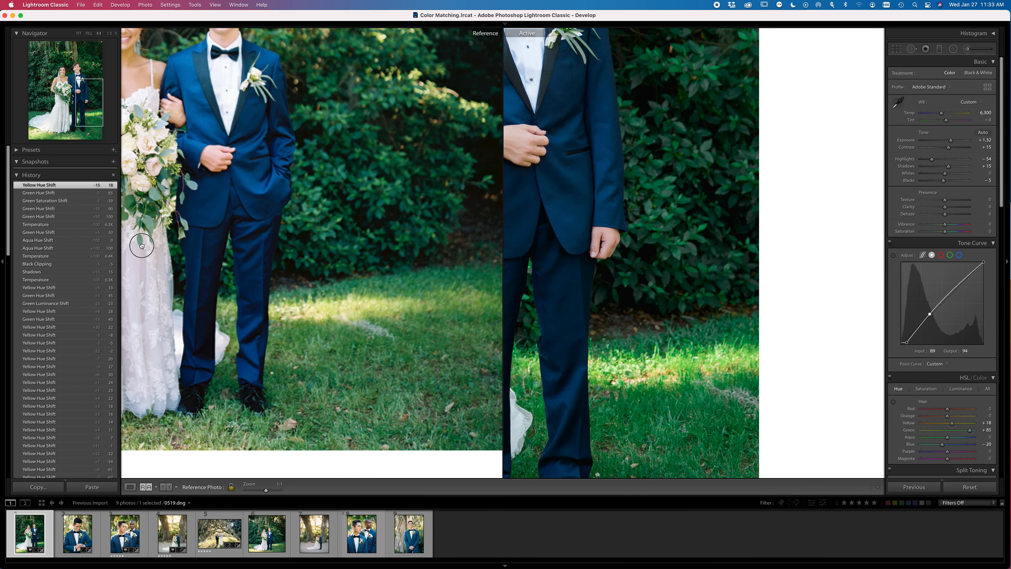
Set green hue to +90 and temperature to 6,450, checking against the unedited version and with the HSL adjustments off
left_click(519, 317)
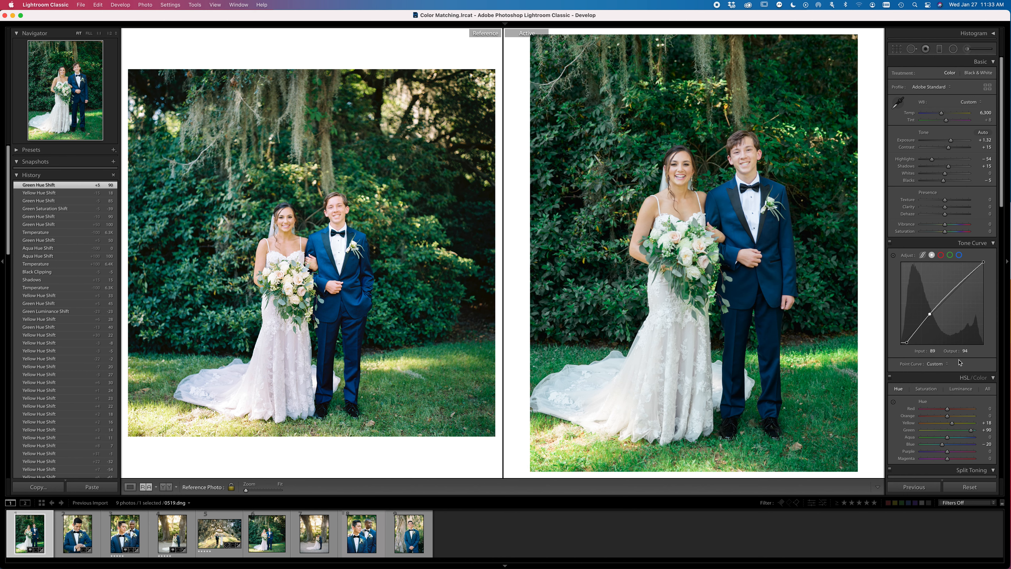
key("Up")
key("Up")
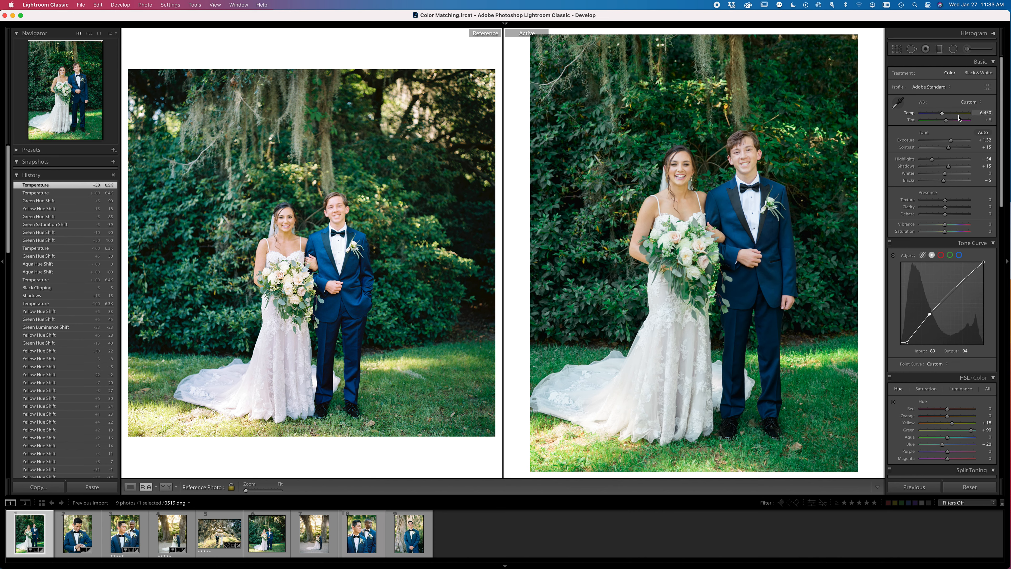
key("backslash")
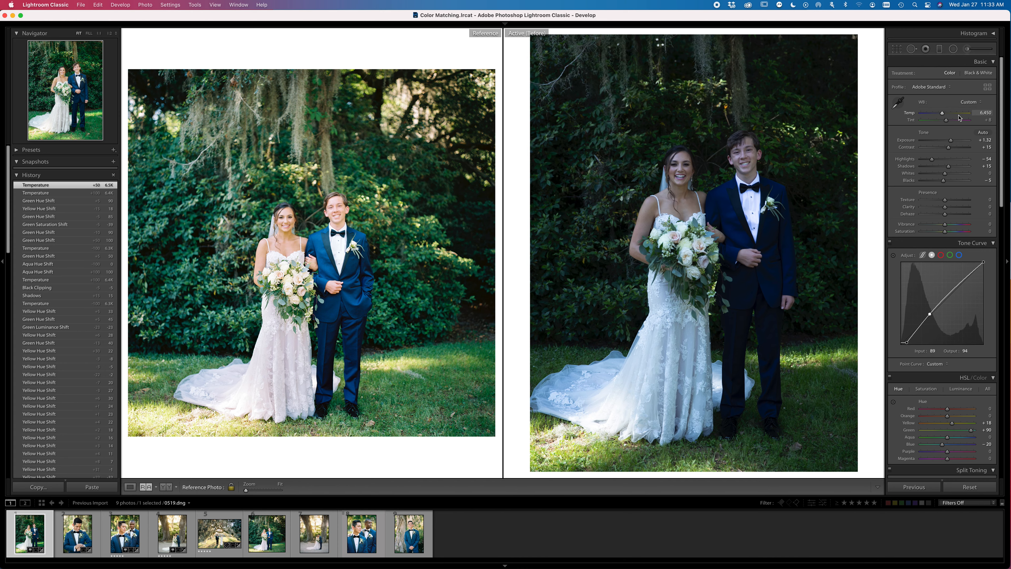
key("backslash")
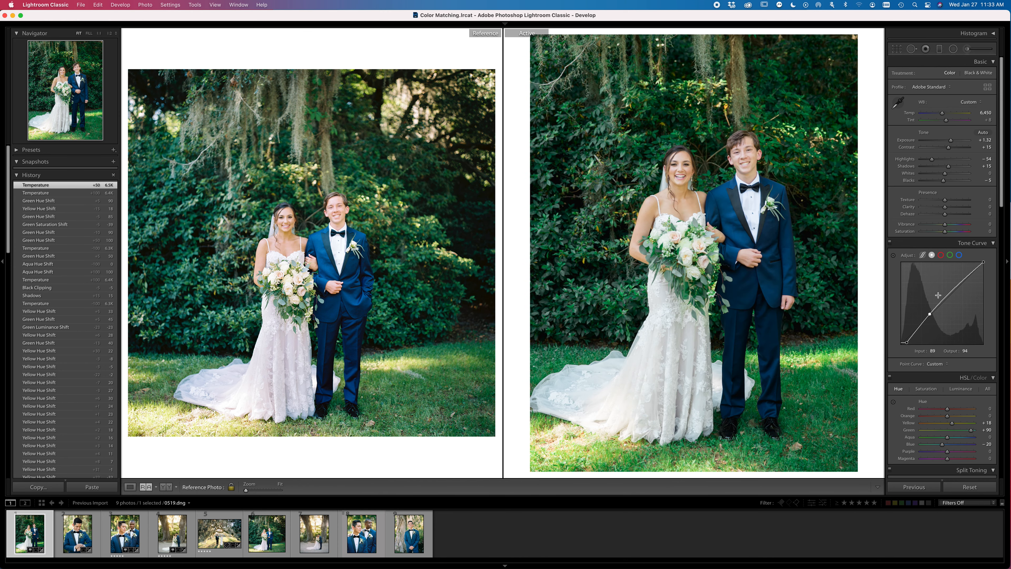
left_click(890, 377)
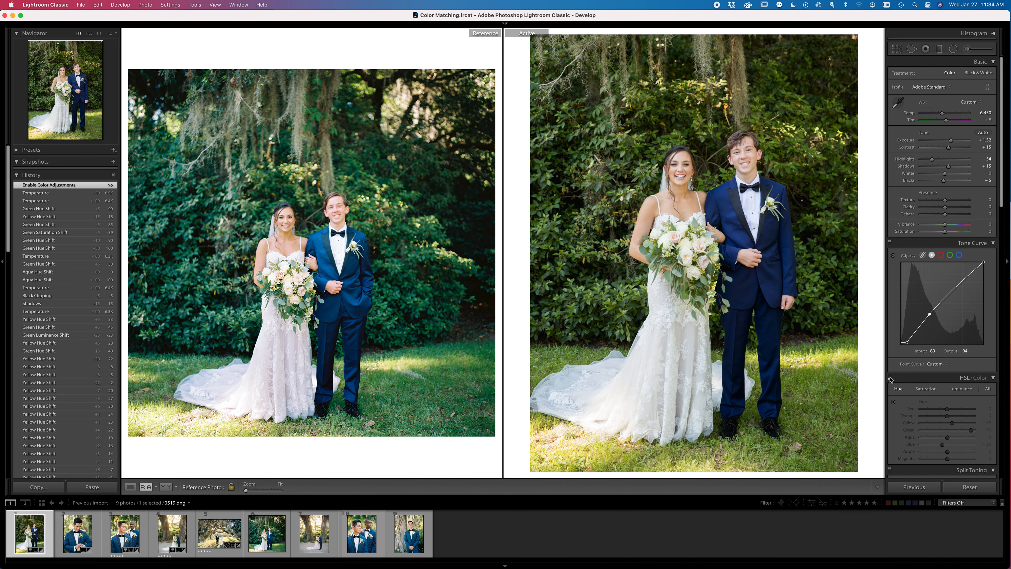
left_click(890, 378)
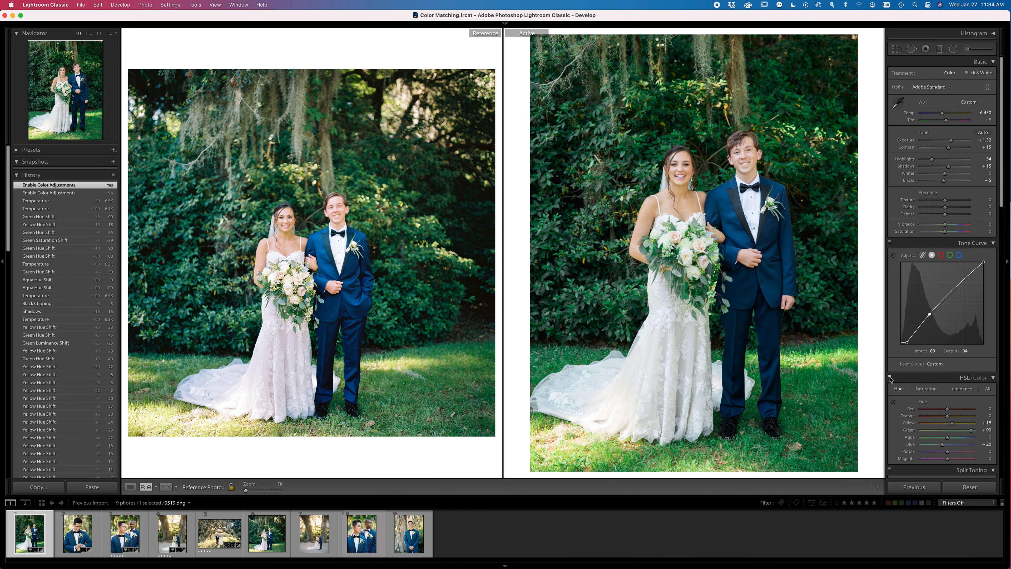
Raise the blue saturation to +19 and compare the couple up close with the reference photo
left_click(926, 389)
left_click_drag(947, 444, 951, 447)
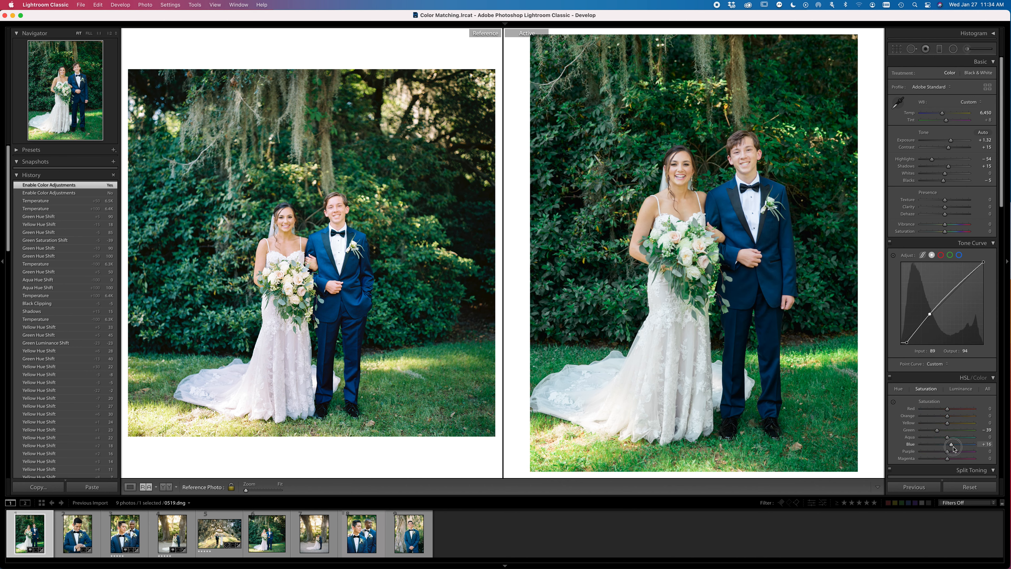
left_click_drag(954, 449, 955, 449)
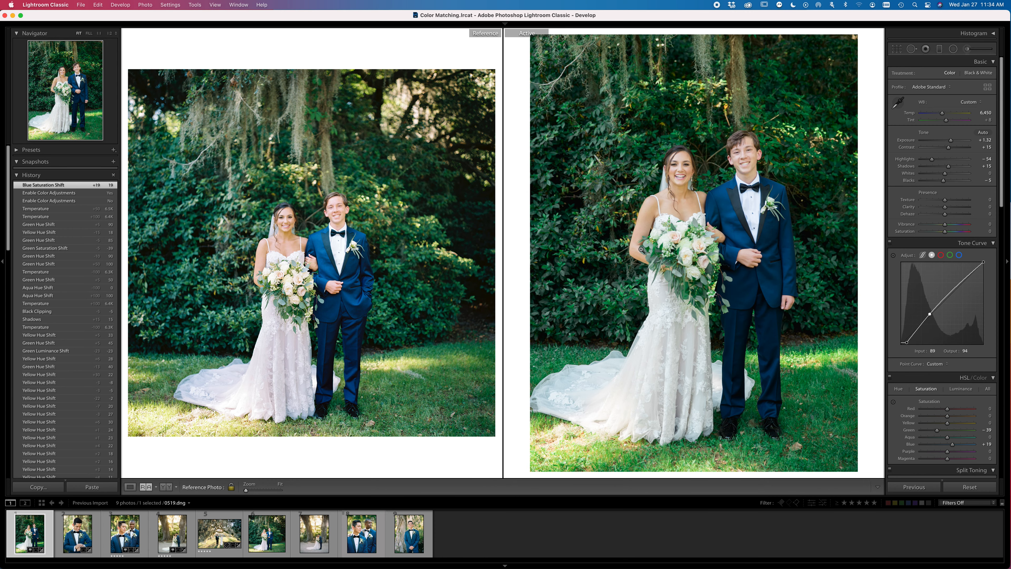
left_click(641, 231)
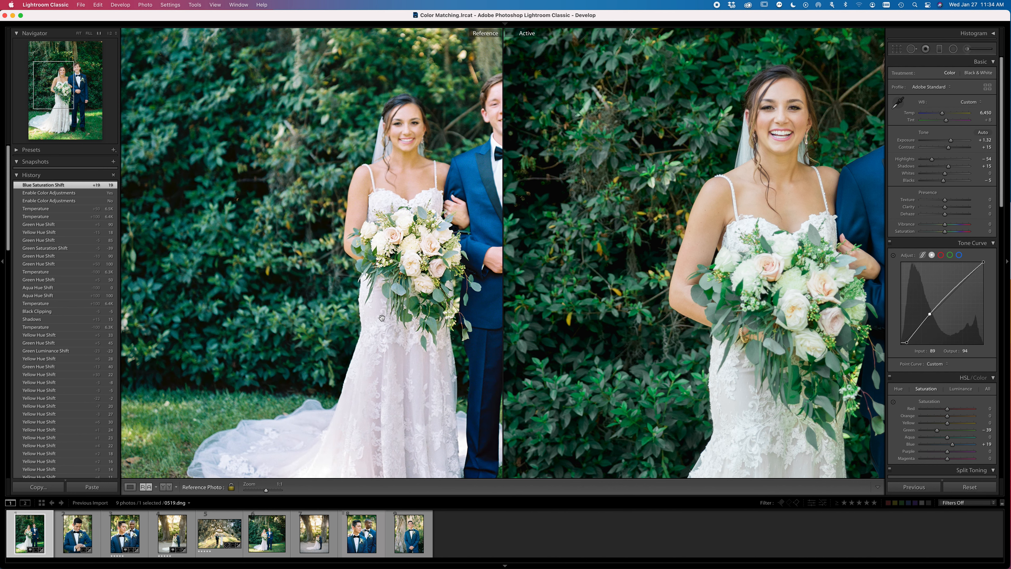
left_click_drag(778, 339, 650, 338)
Set the sharpening amount to 25 and the grain amount to 12
scroll(972, 394, "down", 10)
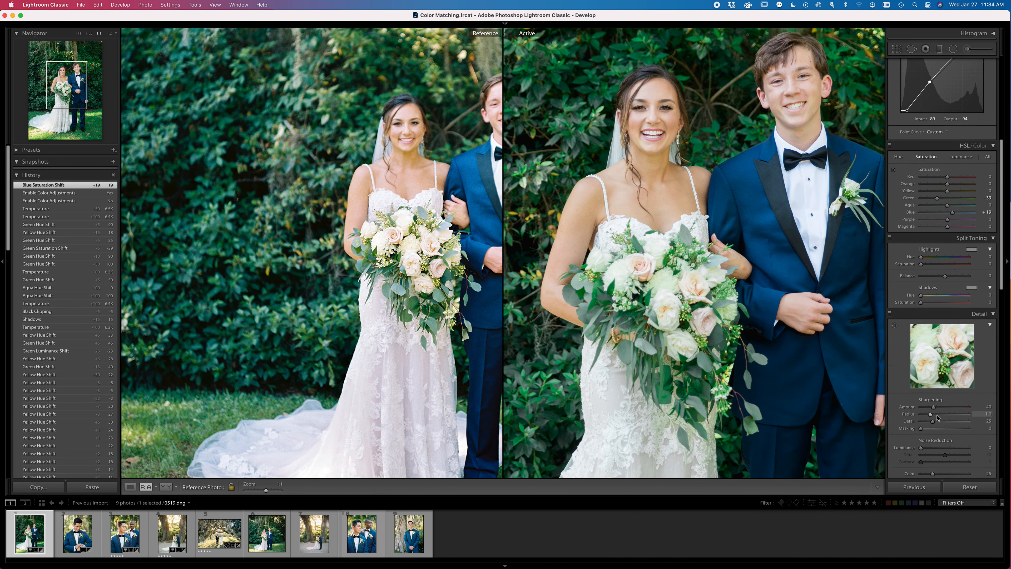
left_click(983, 364)
key("Return")
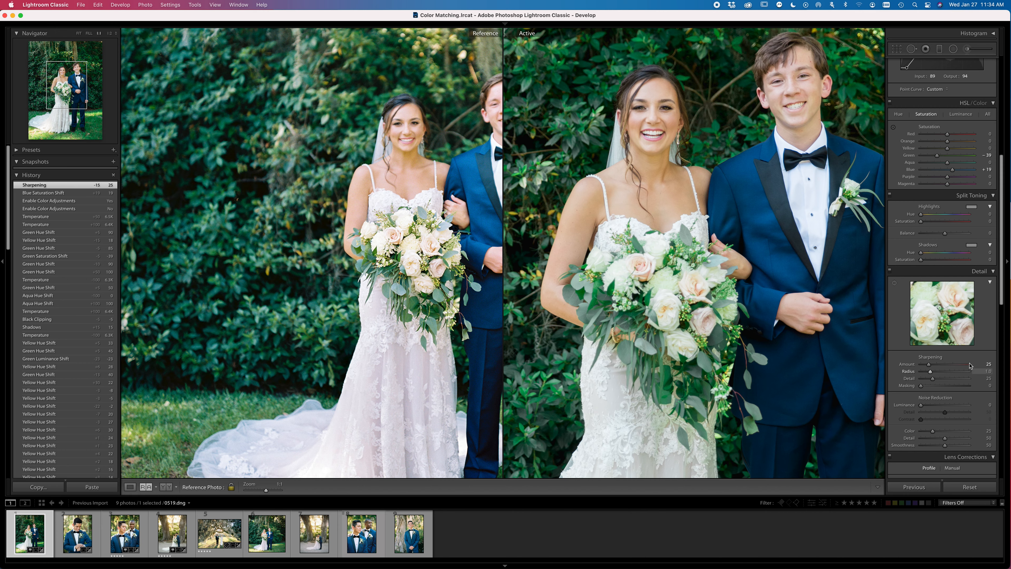
scroll(925, 424, "down", 5)
scroll(926, 425, "down", 6)
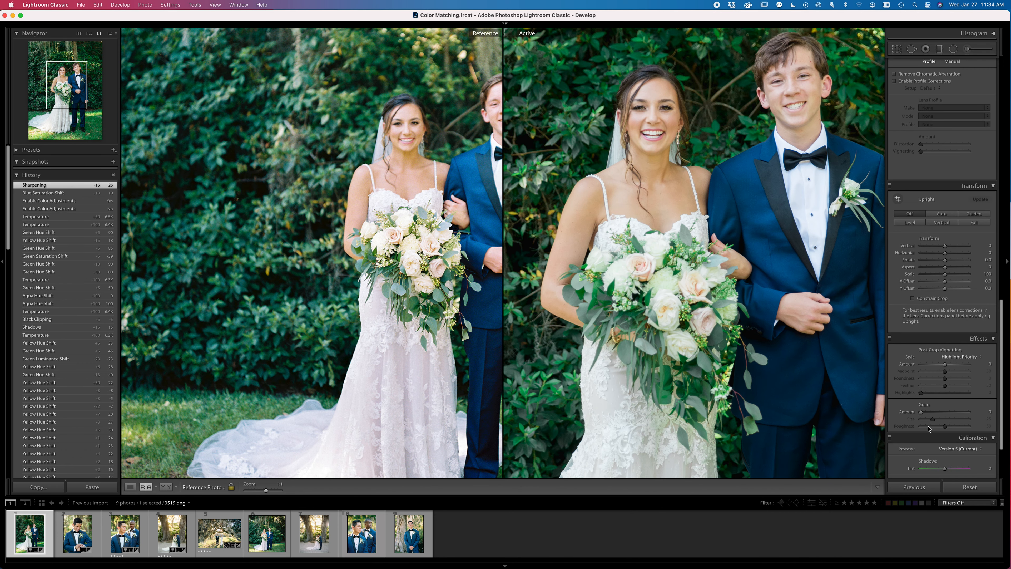
left_click_drag(921, 413, 927, 416)
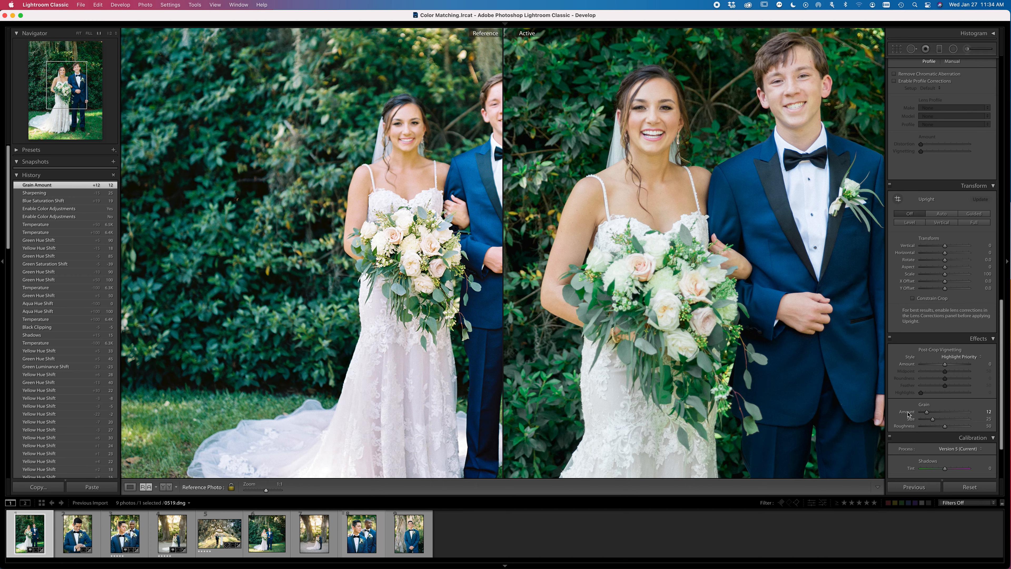
Compare the couple's skin, suit and bouquet up close with the reference photo and with the unedited version
left_click_drag(764, 304, 692, 346)
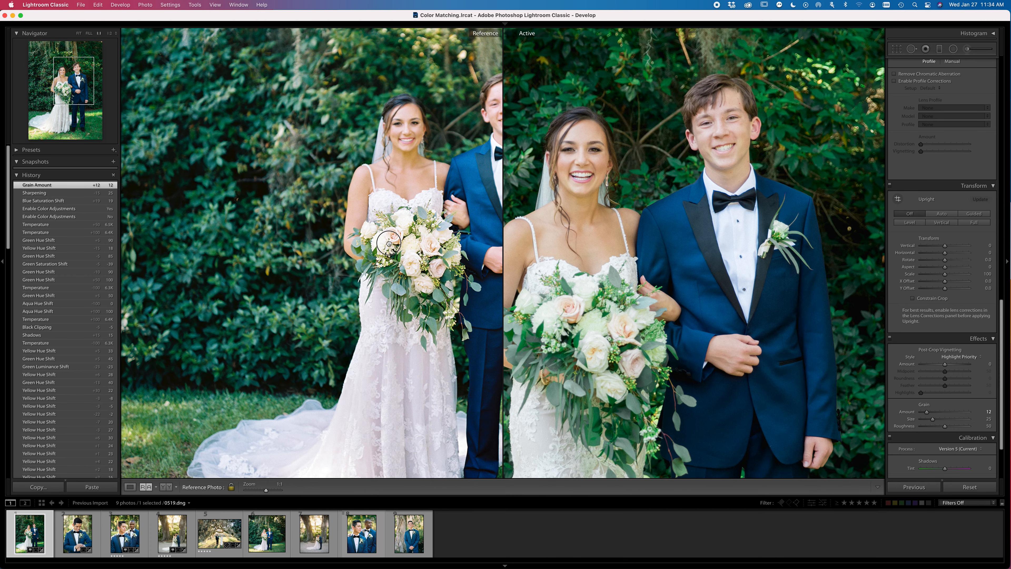
left_click_drag(388, 243, 287, 247)
left_click_drag(677, 277, 732, 269)
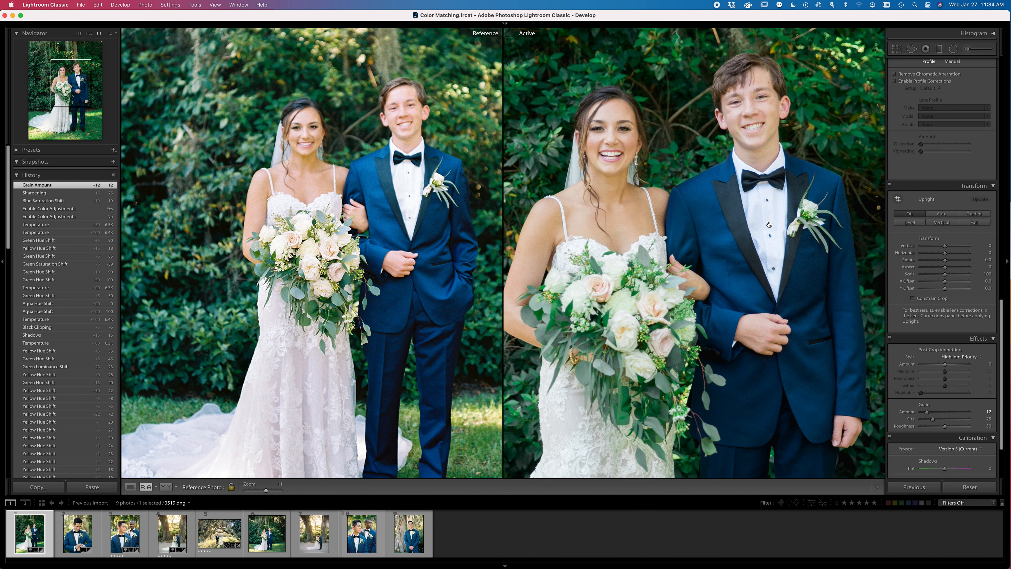
key("backslash")
key("backslash")
key("backslash")
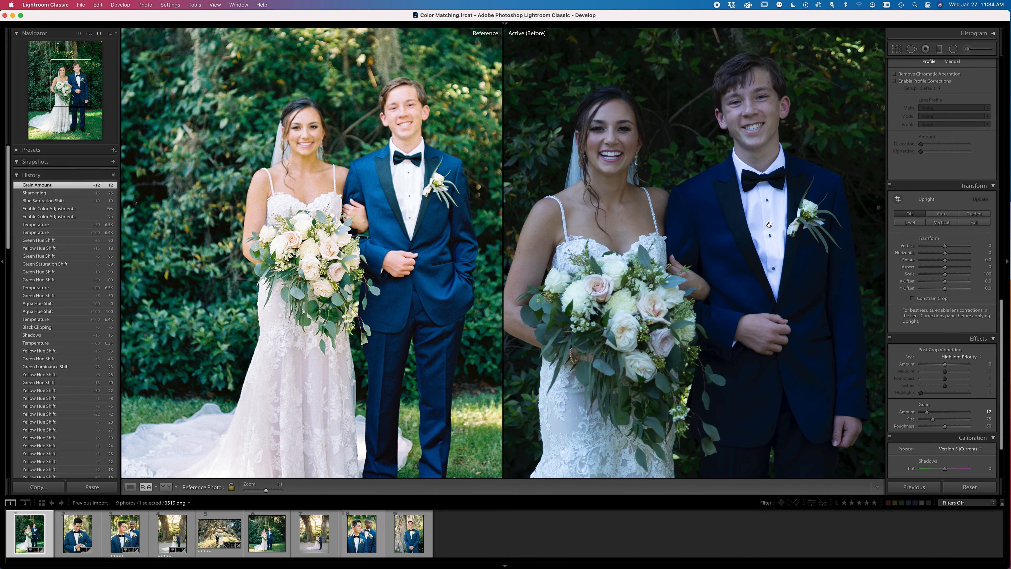
key("backslash")
left_click_drag(740, 295, 747, 268)
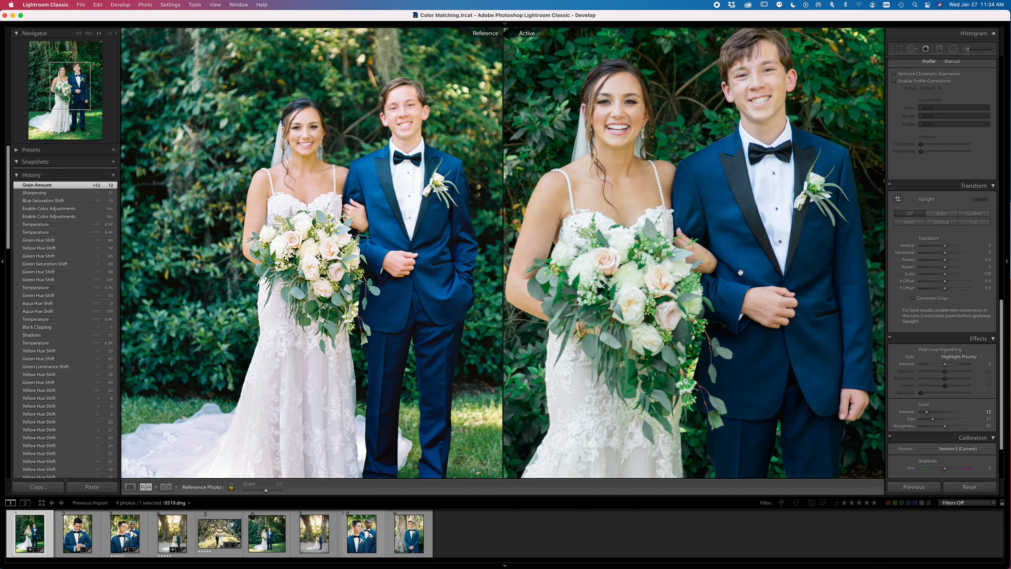
Set red saturation to +44 and magenta saturation to +38, resetting purple saturation to 0, and view both whole photos
scroll(919, 417, "up", 5)
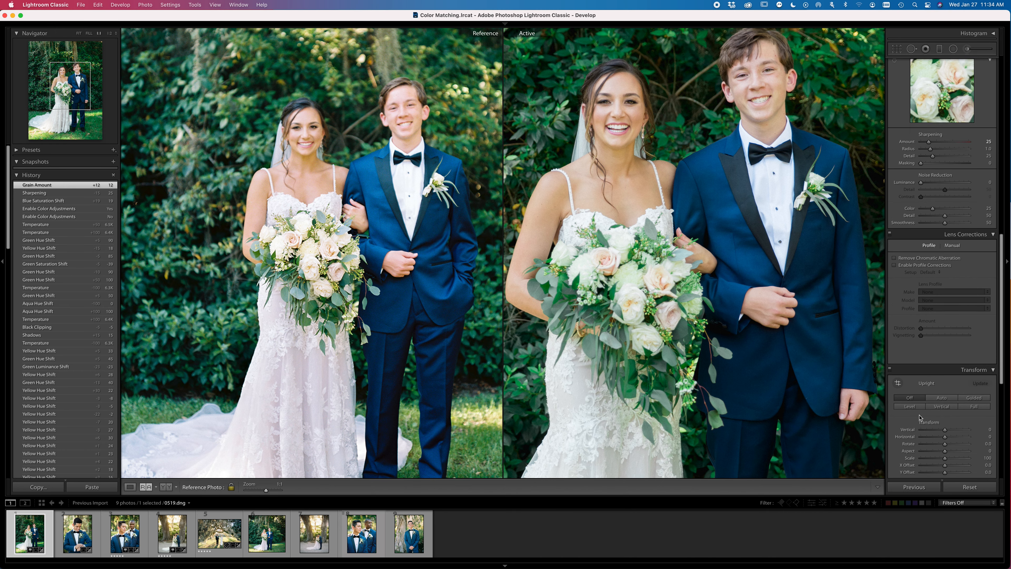
scroll(919, 417, "up", 8)
left_click(926, 116)
mouse_move(947, 137)
left_mouse_down()
mouse_move(987, 140)
mouse_move(959, 139)
left_mouse_up()
mouse_move(947, 186)
left_mouse_down()
mouse_move(926, 189)
mouse_move(957, 187)
left_mouse_up()
mouse_move(949, 180)
left_mouse_down()
mouse_move(975, 181)
mouse_move(950, 180)
left_mouse_up()
double_click(951, 180)
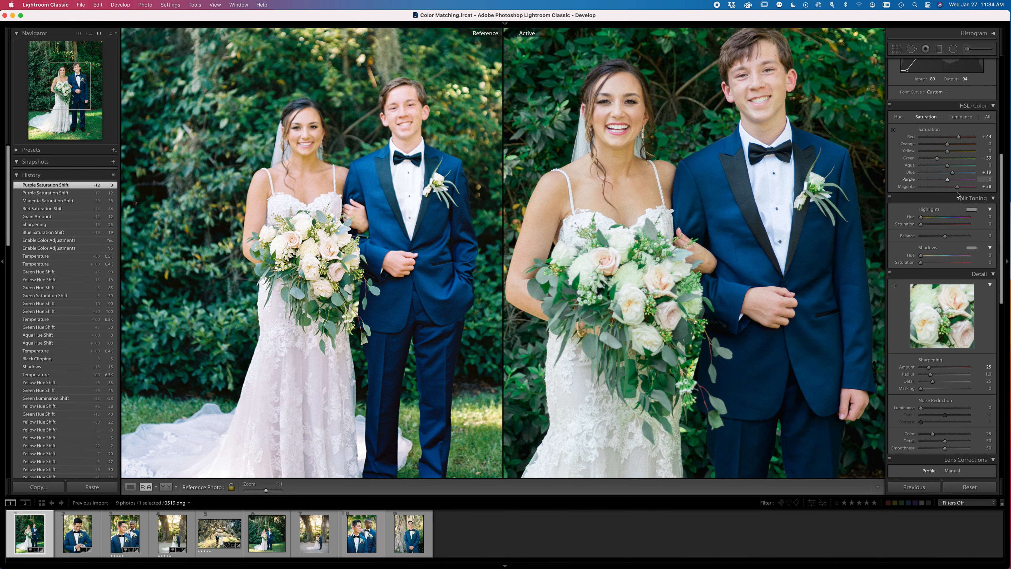
left_click(683, 252)
left_click(306, 236)
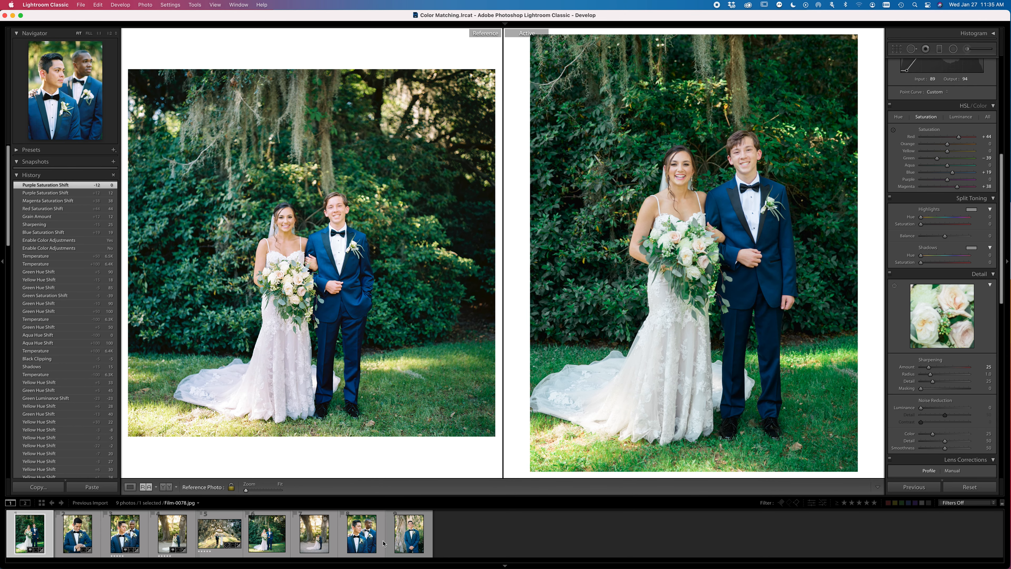
Set 1134.dng of the kissing couple as active photo beside its matching film reference and reset its edits
left_click(178, 537)
left_click_drag(178, 537, 362, 312)
left_click_drag(315, 534, 342, 319)
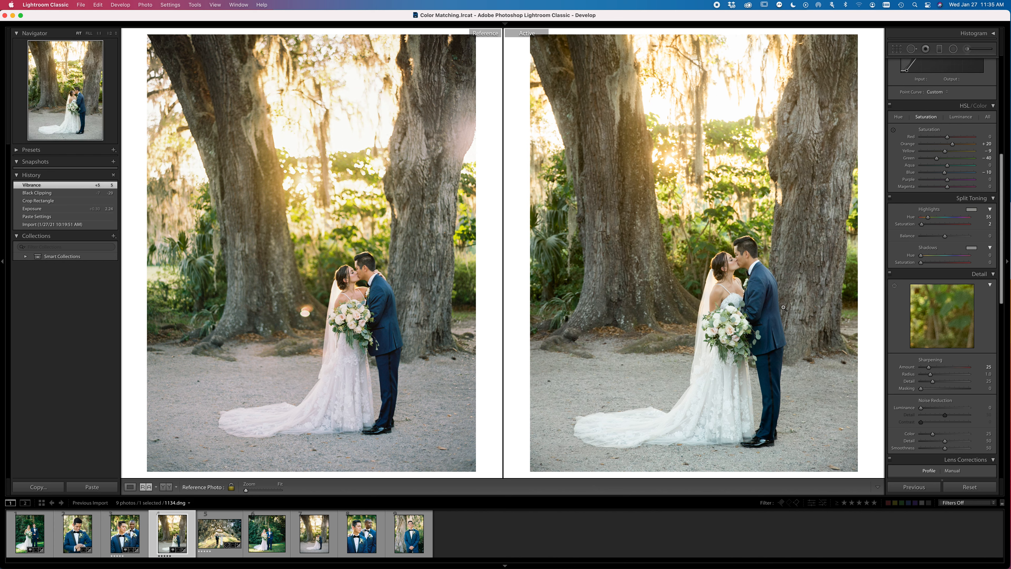
scroll(968, 430, "up", 10)
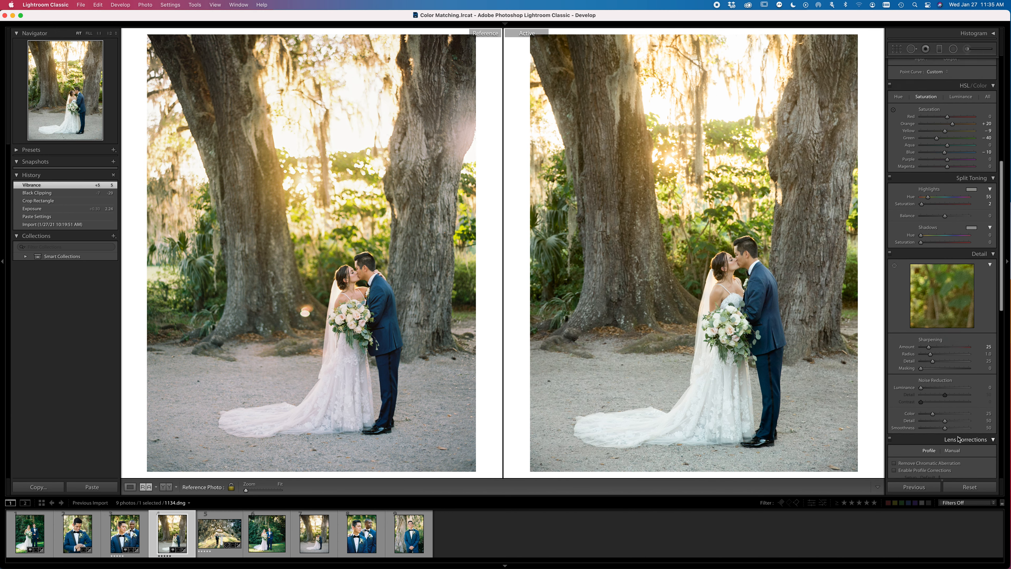
left_click(969, 487)
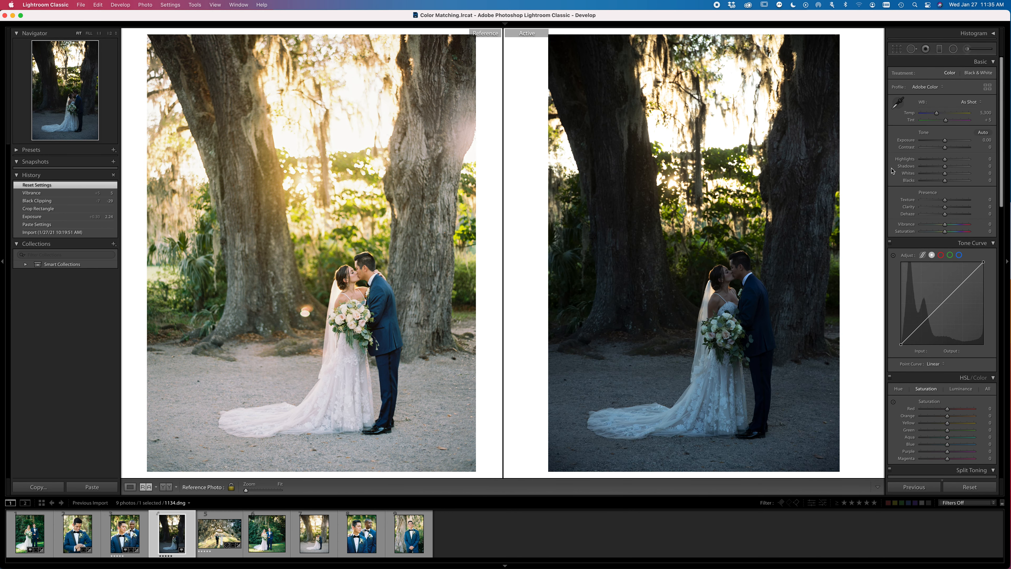
Crop the photo to a 4 x 3 aspect ratio, reposition the couple in the frame, and return to the reference comparison
key("r")
left_click(971, 76)
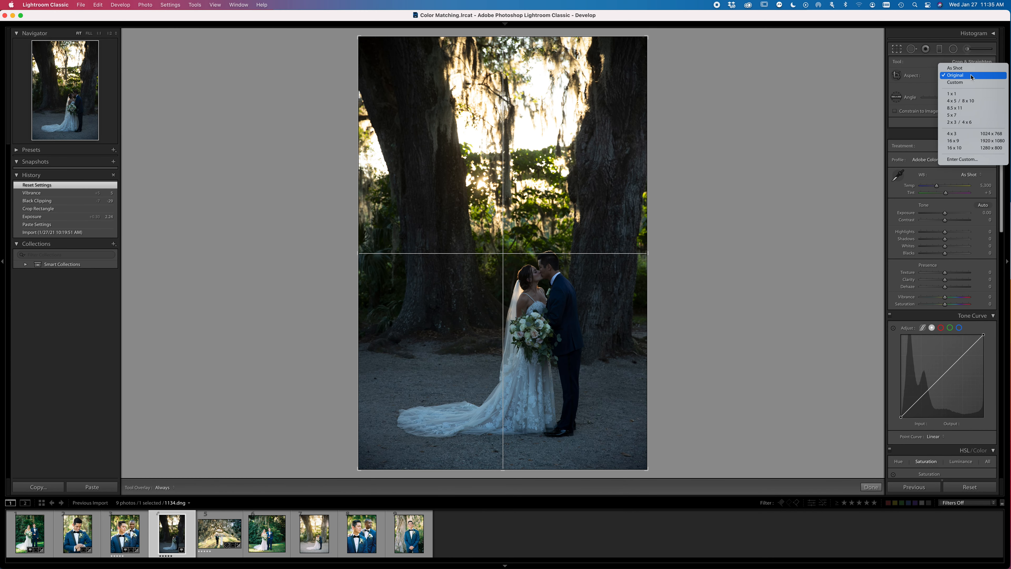
left_click(973, 133)
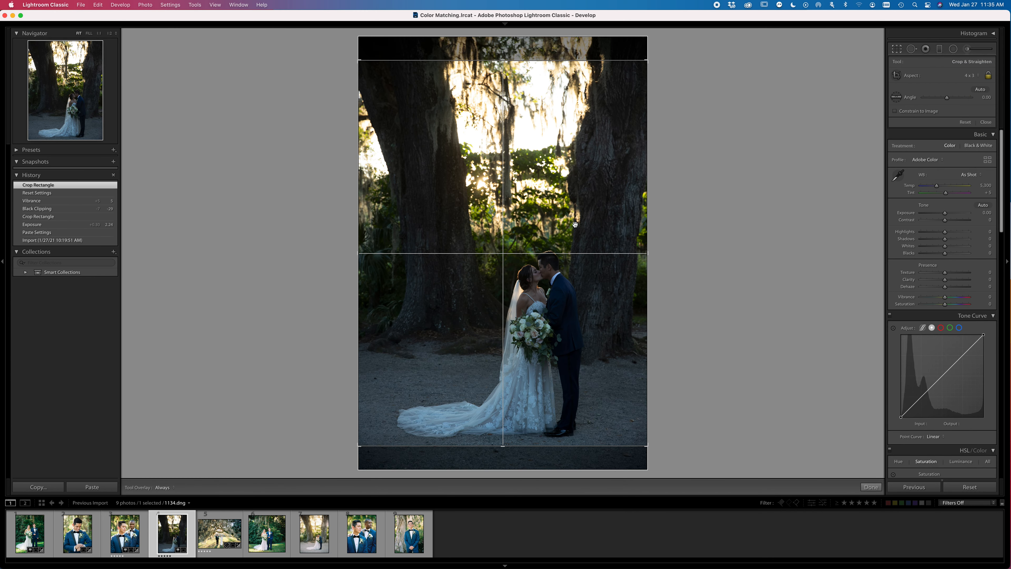
left_click_drag(592, 224, 592, 213)
key("r")
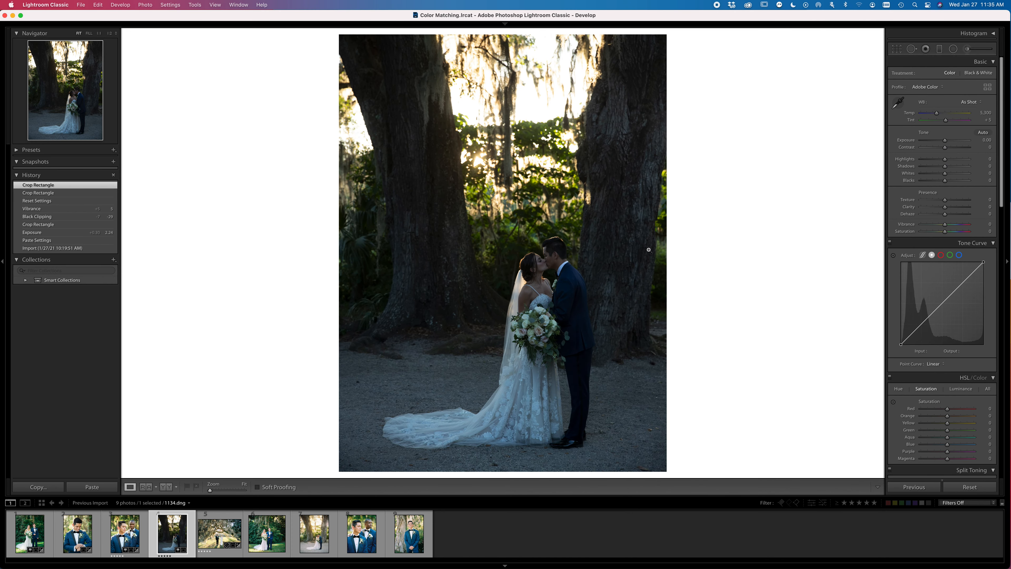
key("shift+r")
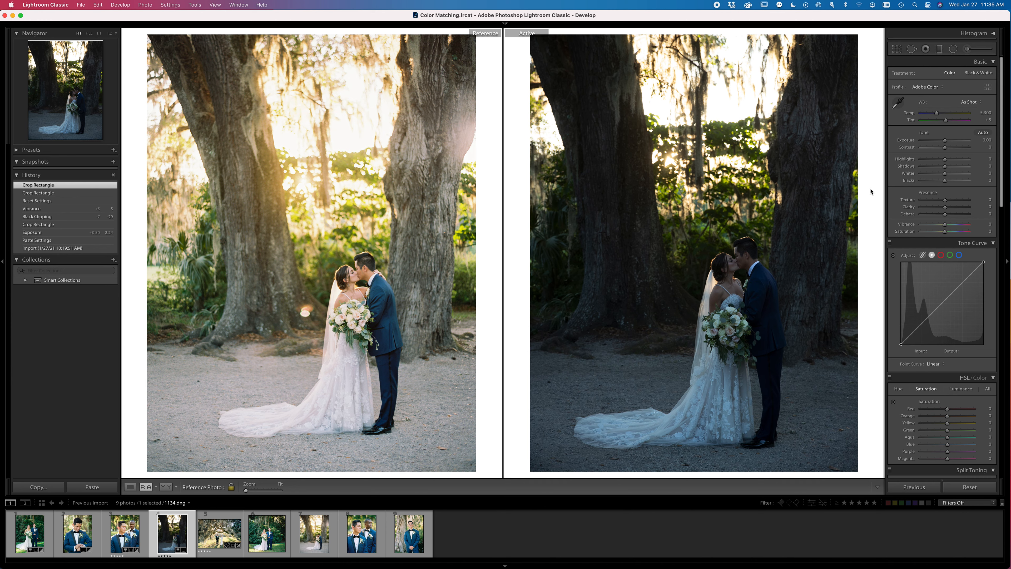
Apply the Adobe Standard profile and raise the exposure to +1.88
left_click(930, 88)
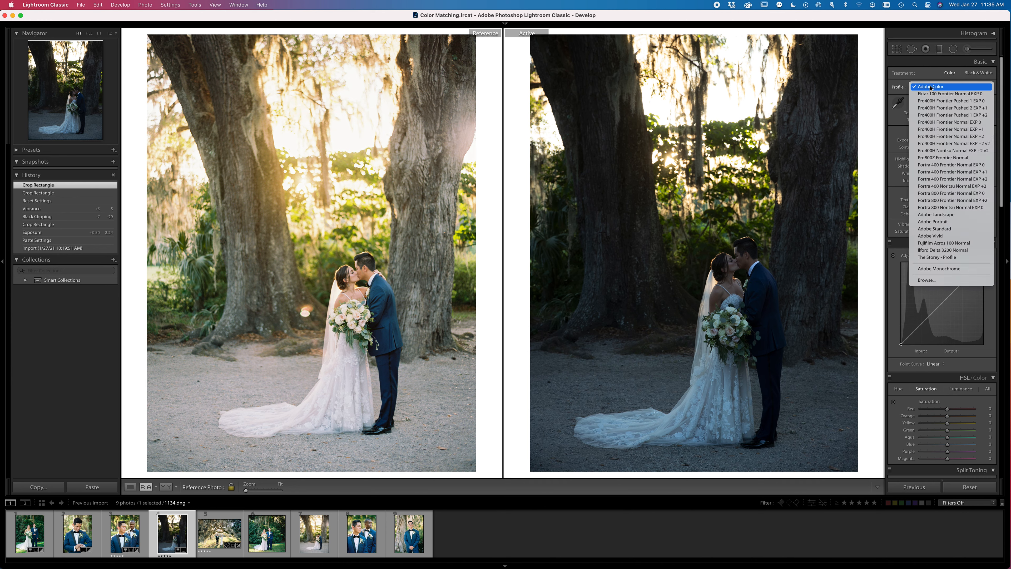
left_click(956, 229)
key("shift+Up")
key("shift+Up")
key("shift+Up")
key("shift+Up")
key("shift+Up")
key("shift+Up")
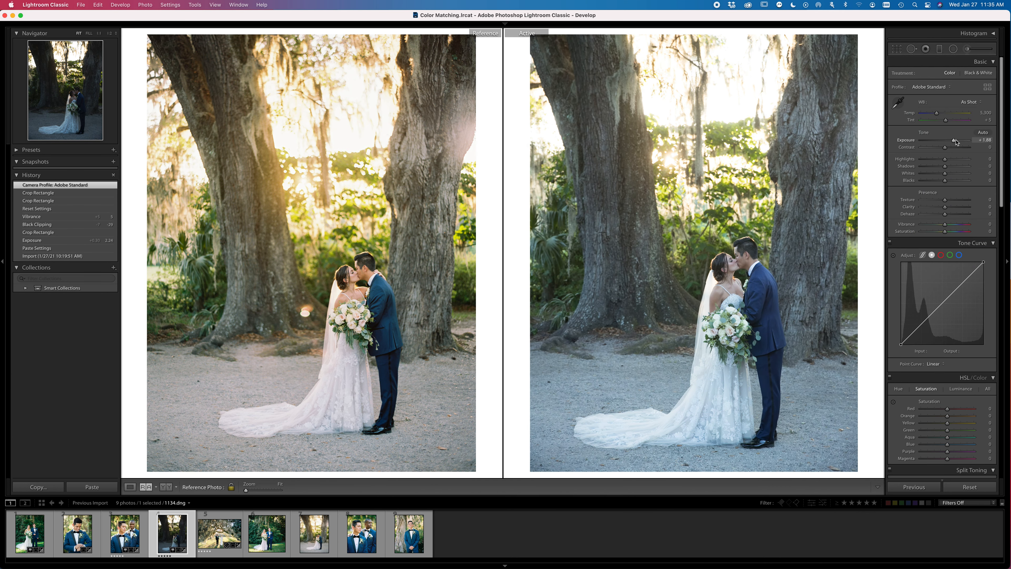
Warm the white balance temperature to 7,300 and set the contrast to +15
key("shift+Up")
key("shift+Up")
key("shift+Up")
key("shift+Up")
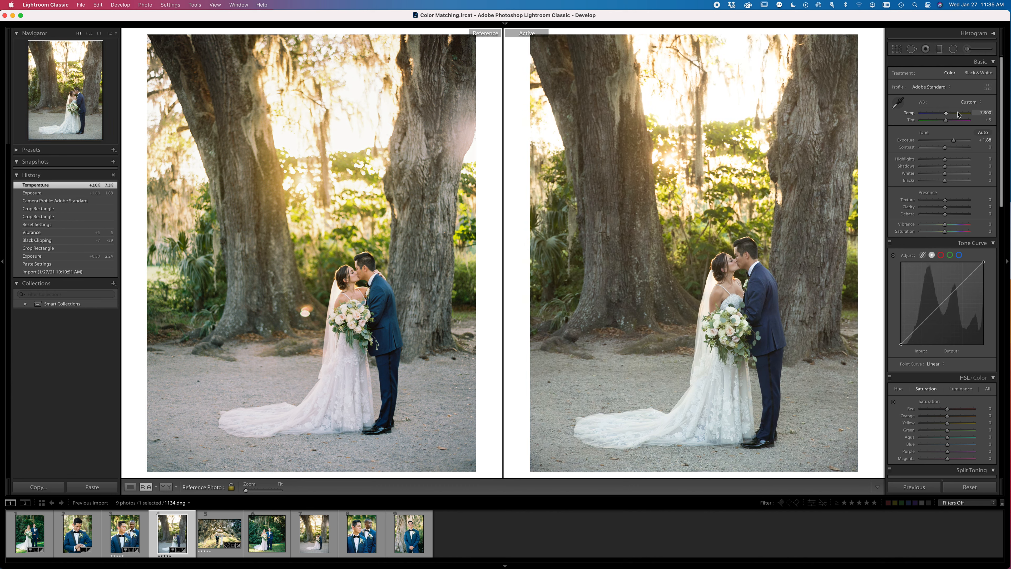
key("Up")
key("Up")
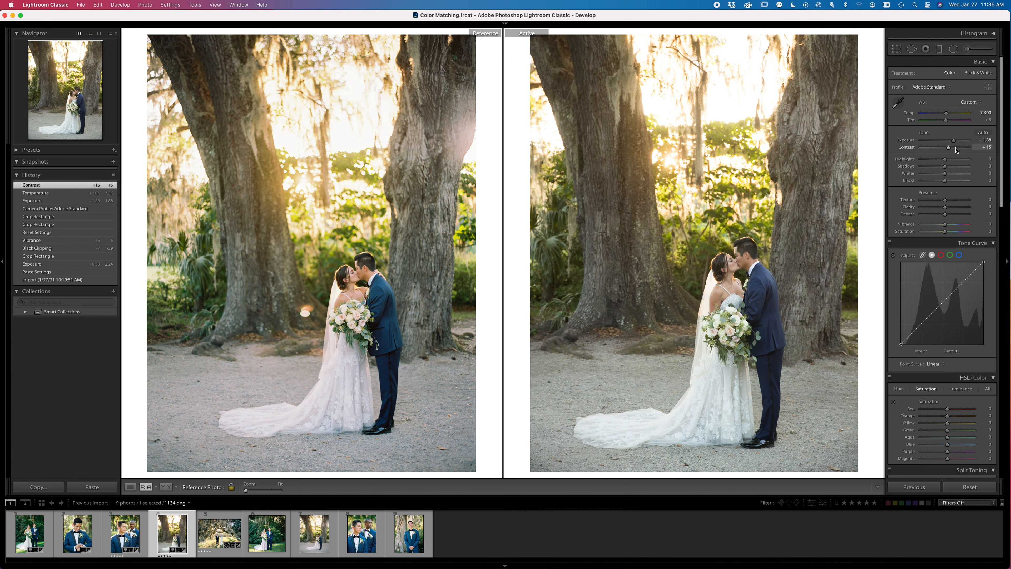
Set the tone curve's black point to input 17, output 4 below a midtone point, and lower the highlights to -46
mouse_move(903, 344)
left_mouse_down()
mouse_move(929, 315)
mouse_move(907, 343)
left_mouse_up()
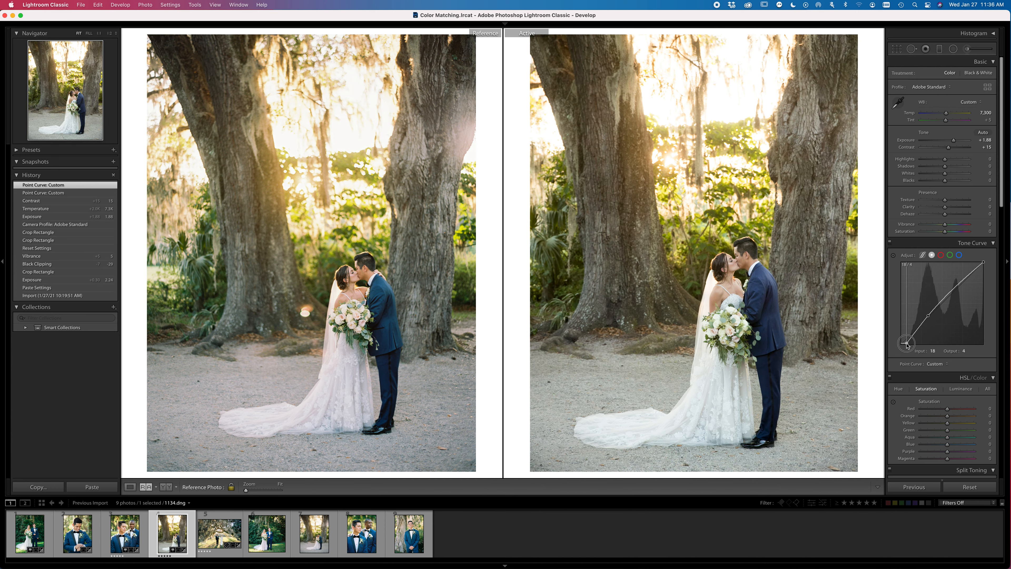
left_click_drag(944, 159, 933, 159)
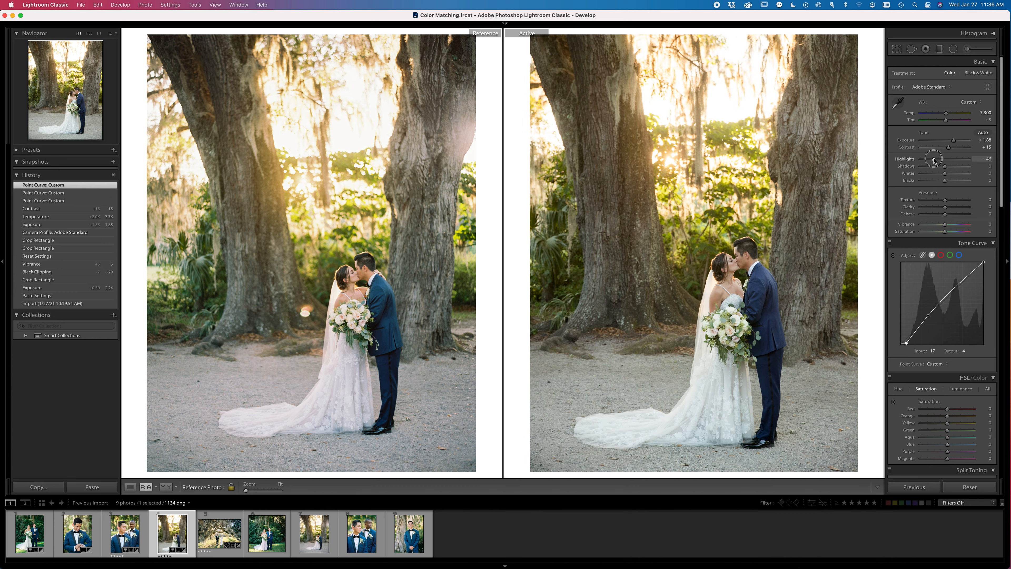
left_click_drag(933, 160, 933, 160)
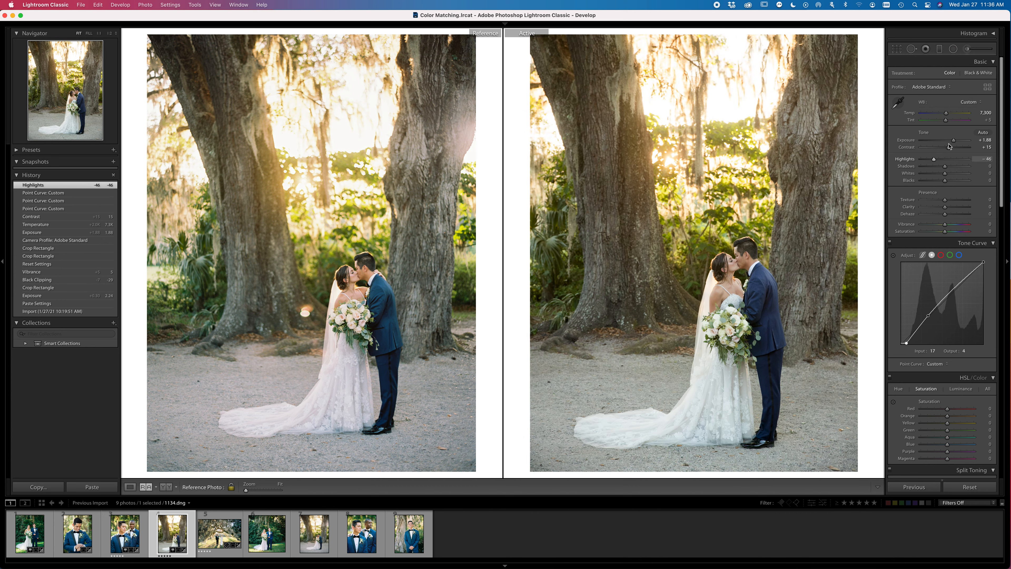
Set the blacks to -10, the temperature to 7,350 and the highlights to -36, and view the couple up close
left_click_drag(957, 114, 957, 114)
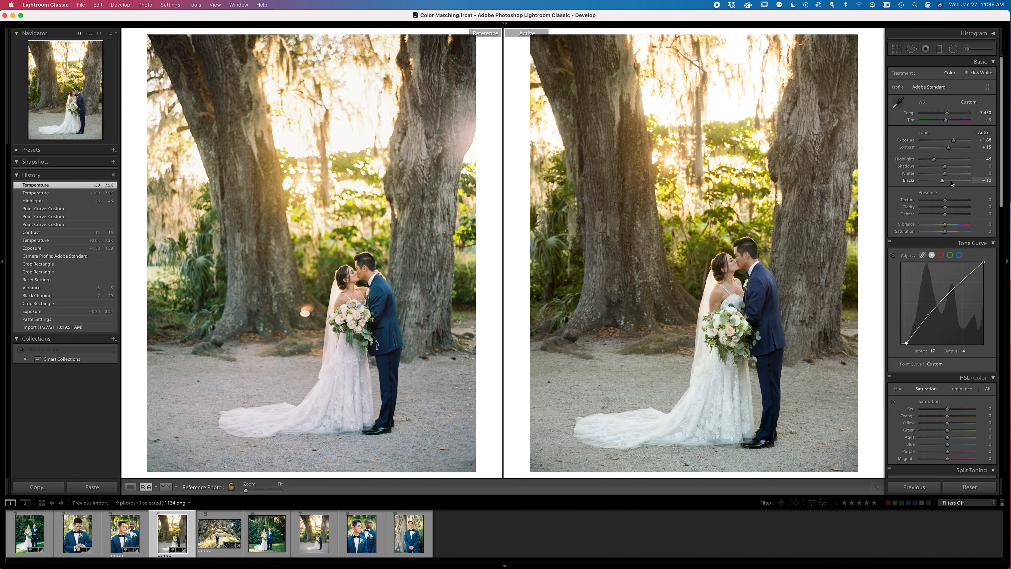
left_click_drag(952, 182, 951, 183)
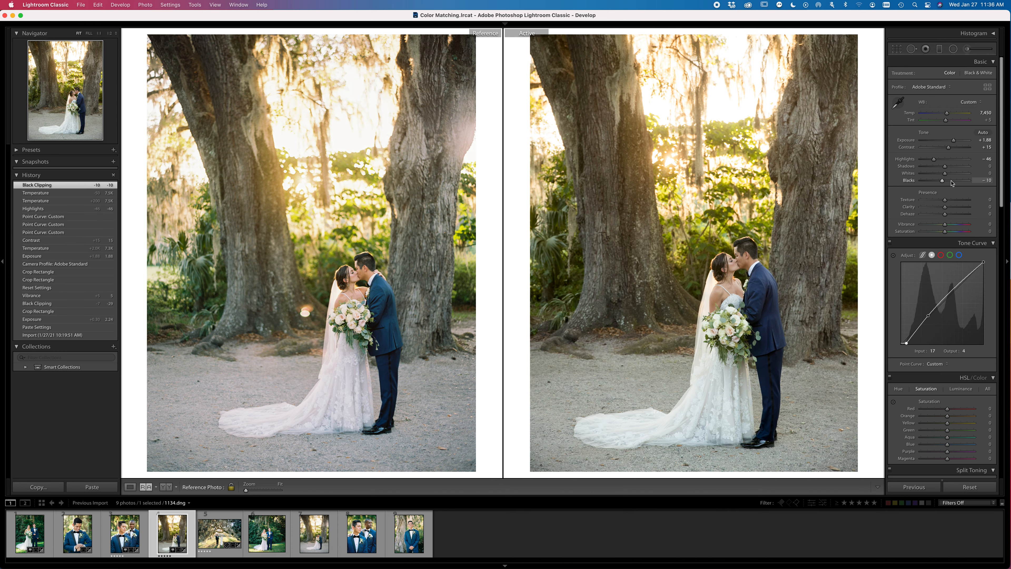
key("Up")
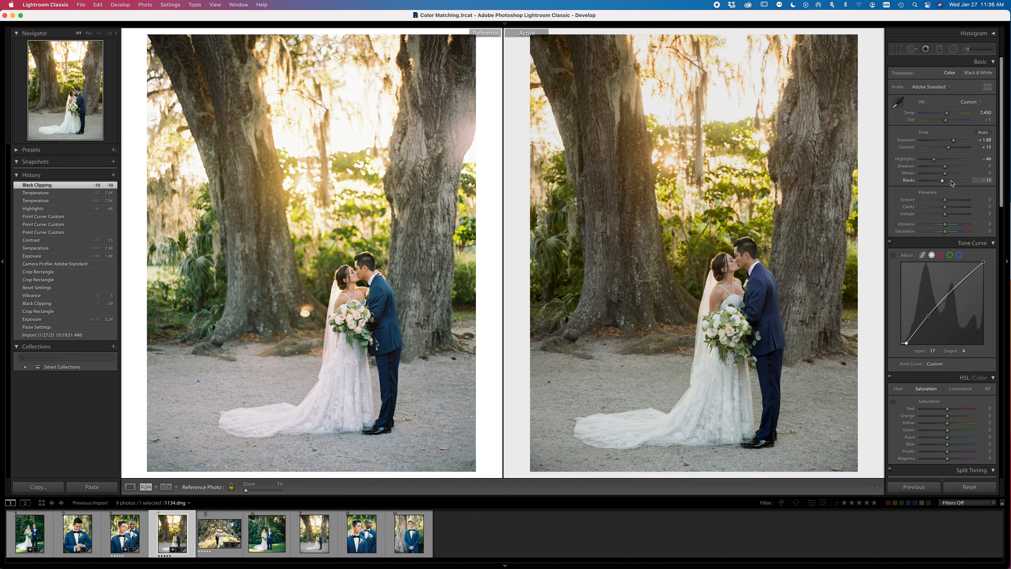
key("Down")
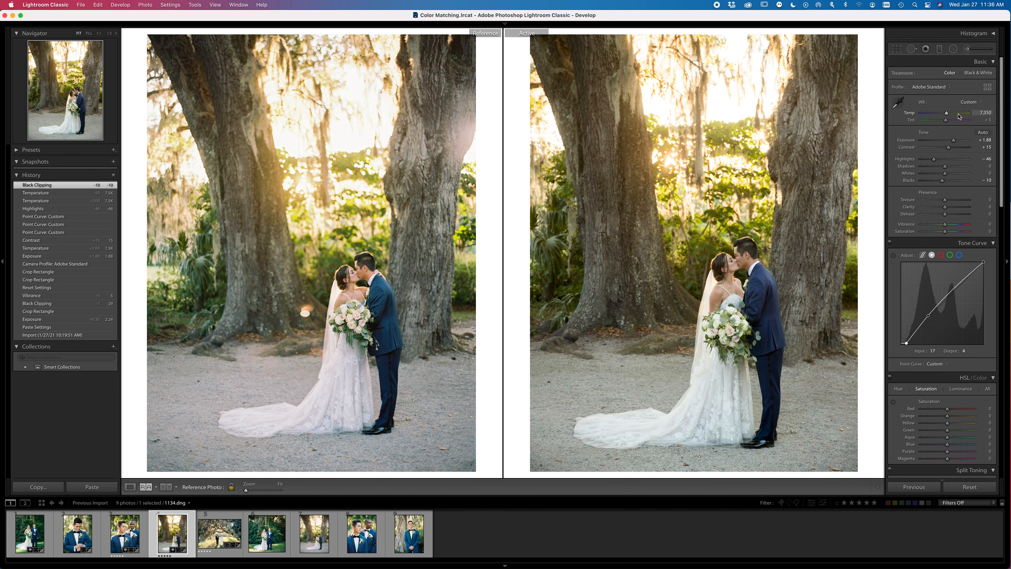
left_click(400, 290)
left_click_drag(597, 257, 685, 298)
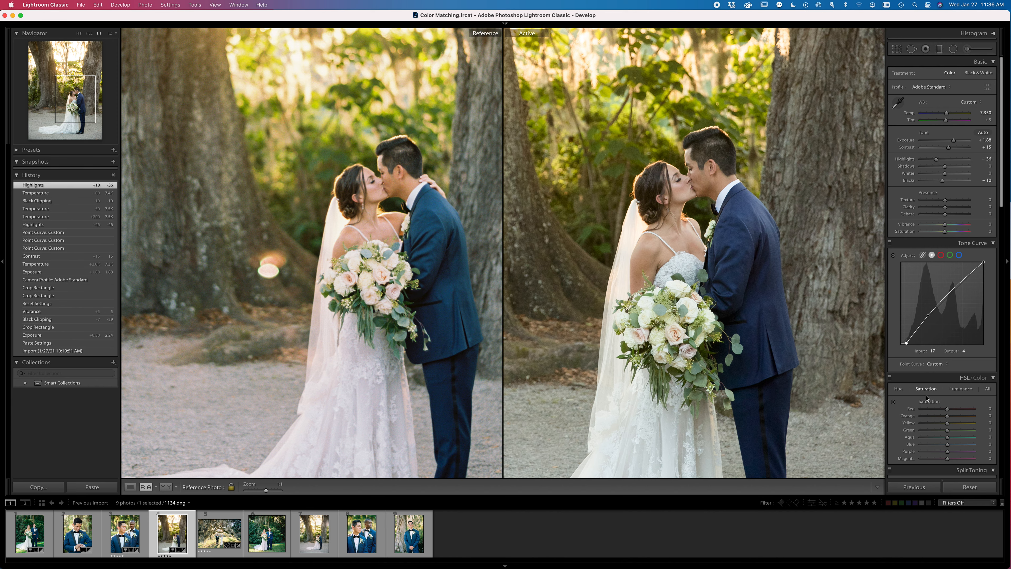
Shift the green hue to +38, the yellow hue to +10 and the blue hue to -20
left_click(898, 388)
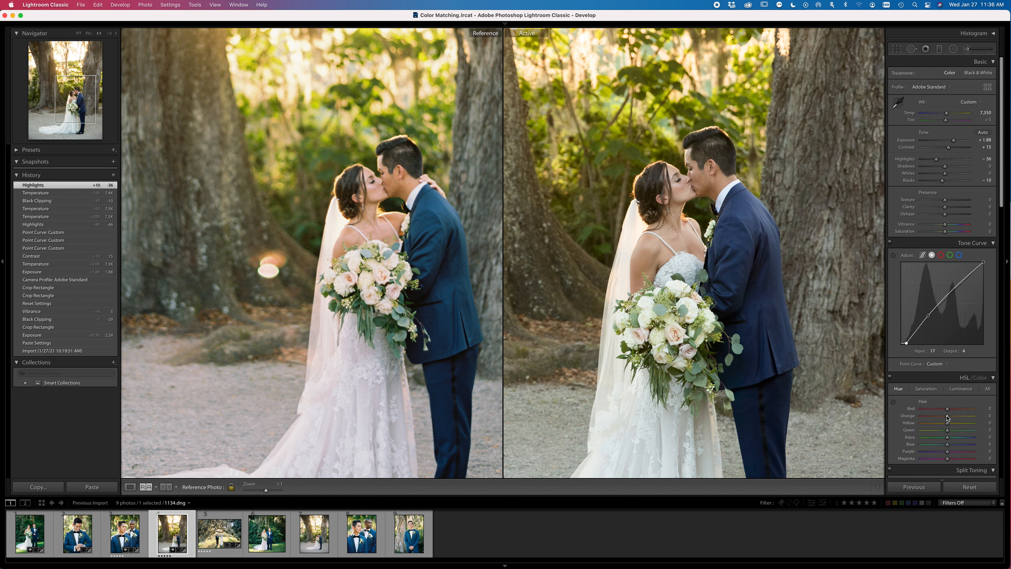
left_click_drag(947, 430, 958, 434)
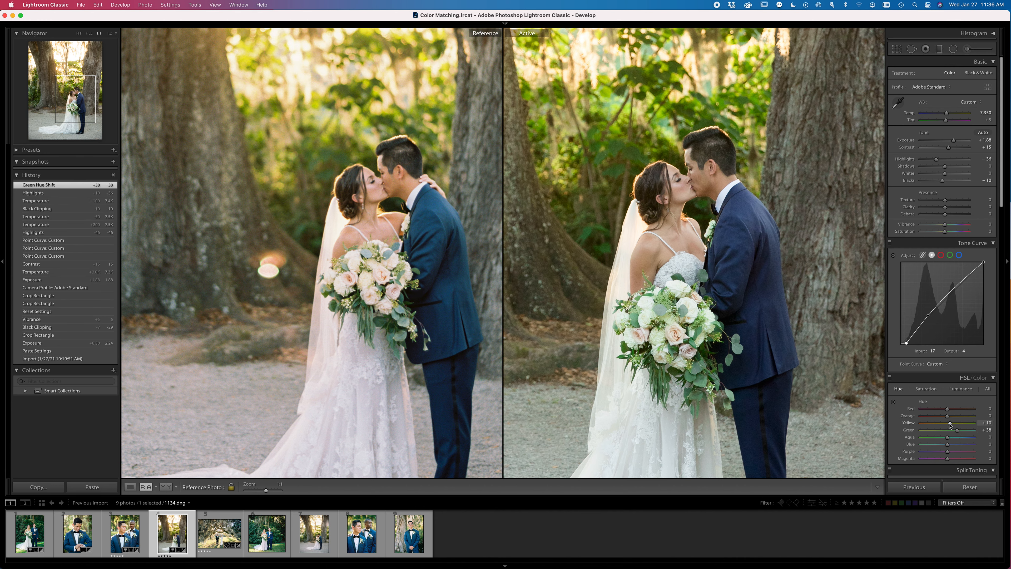
left_click_drag(950, 424, 950, 424)
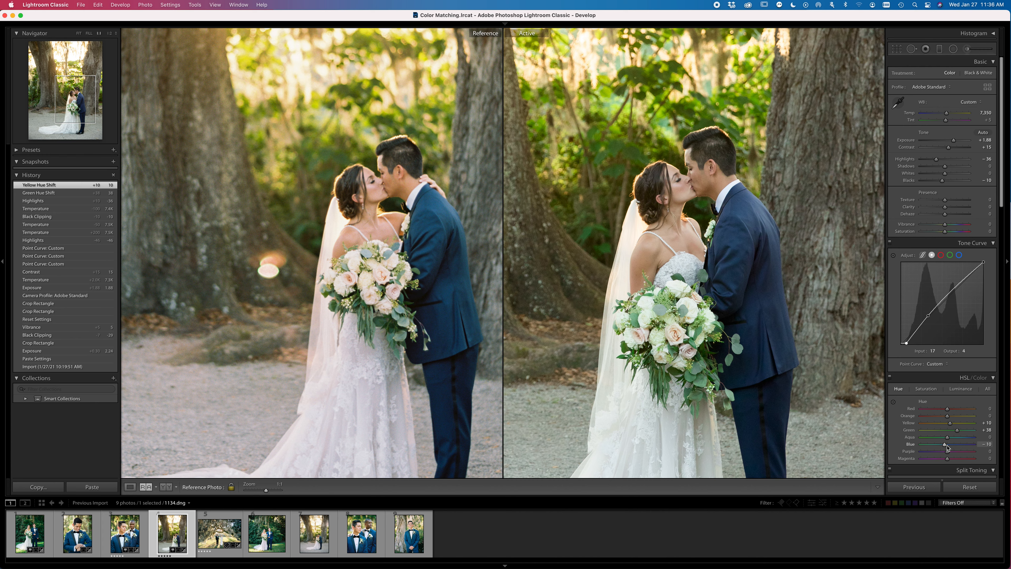
left_click_drag(948, 448, 948, 447)
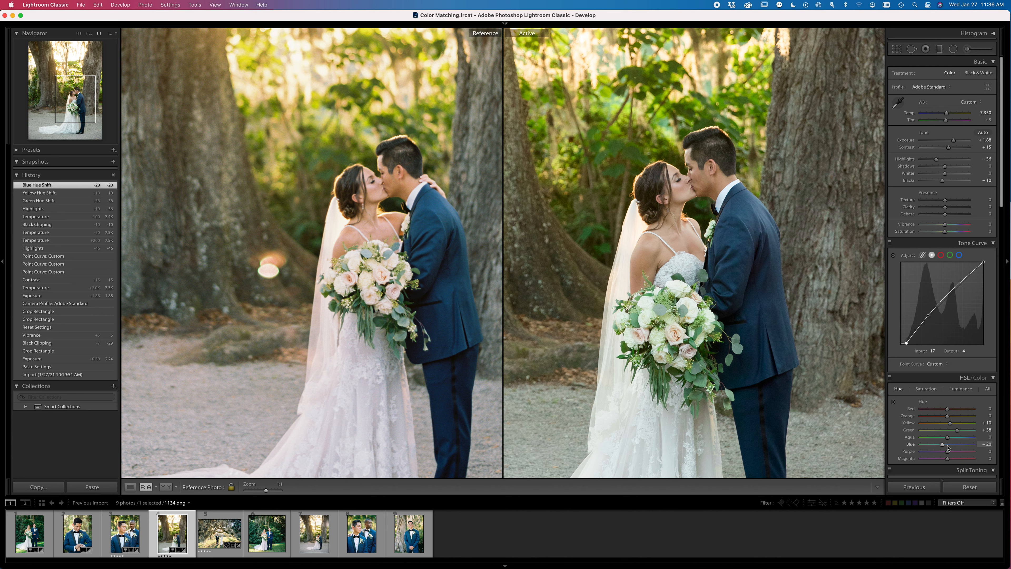
Set the orange saturation to +20 and the orange hue to -10 for the couple's skin
left_click(926, 388)
left_click_drag(947, 416, 951, 418)
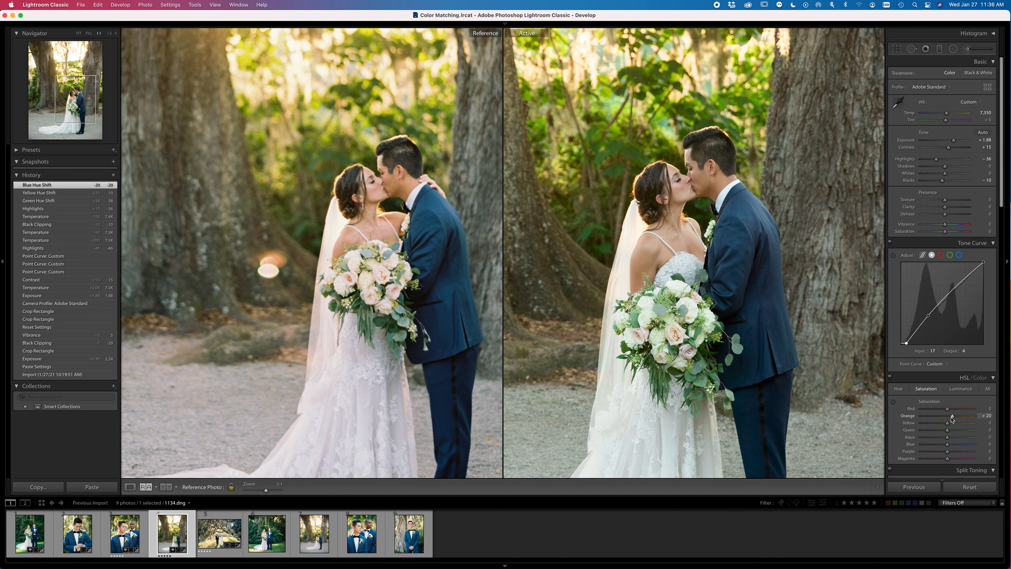
key("Down")
left_click(898, 388)
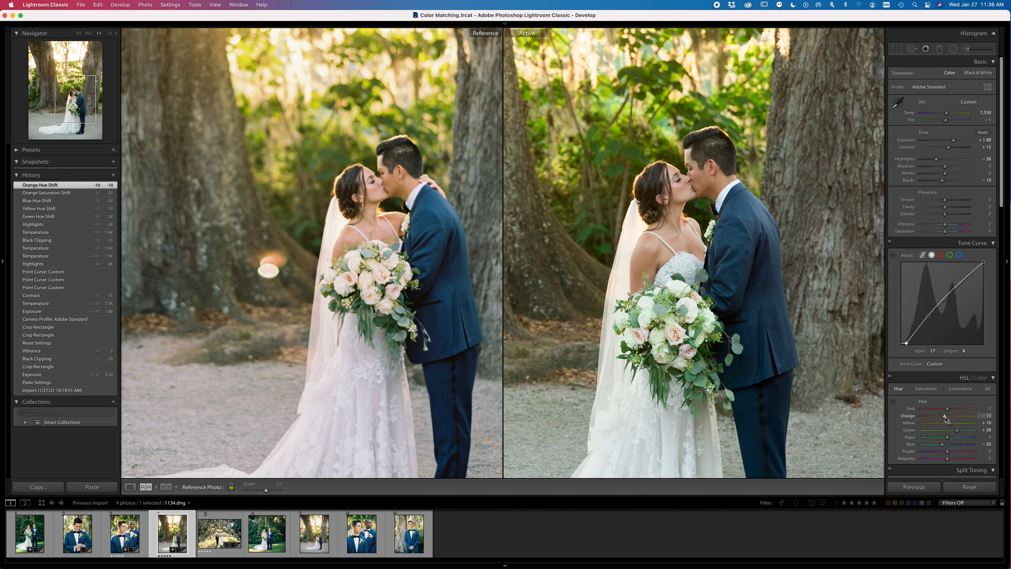
Reduce the green saturation to -40 and view both whole photos
left_click(926, 389)
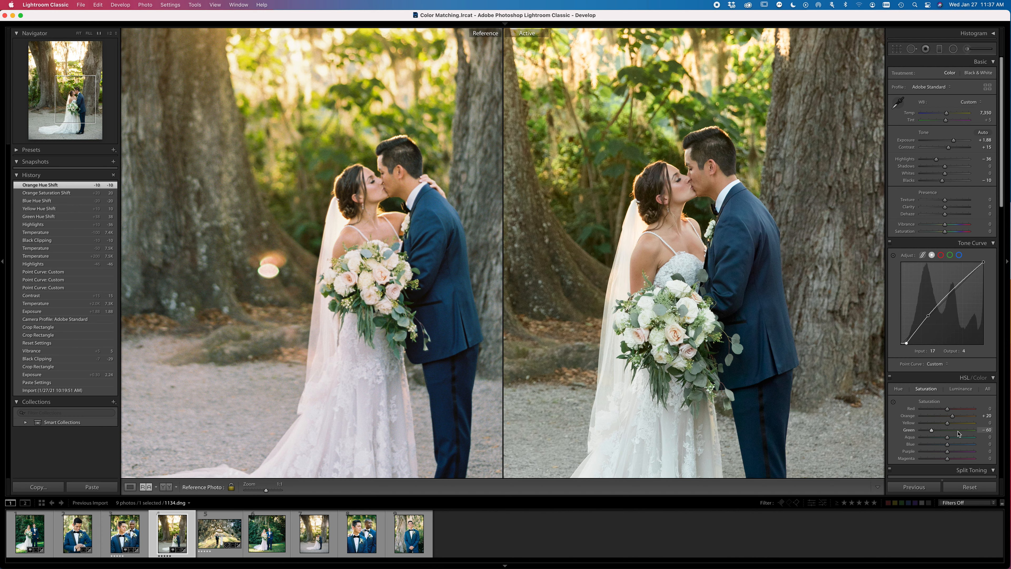
key("Up")
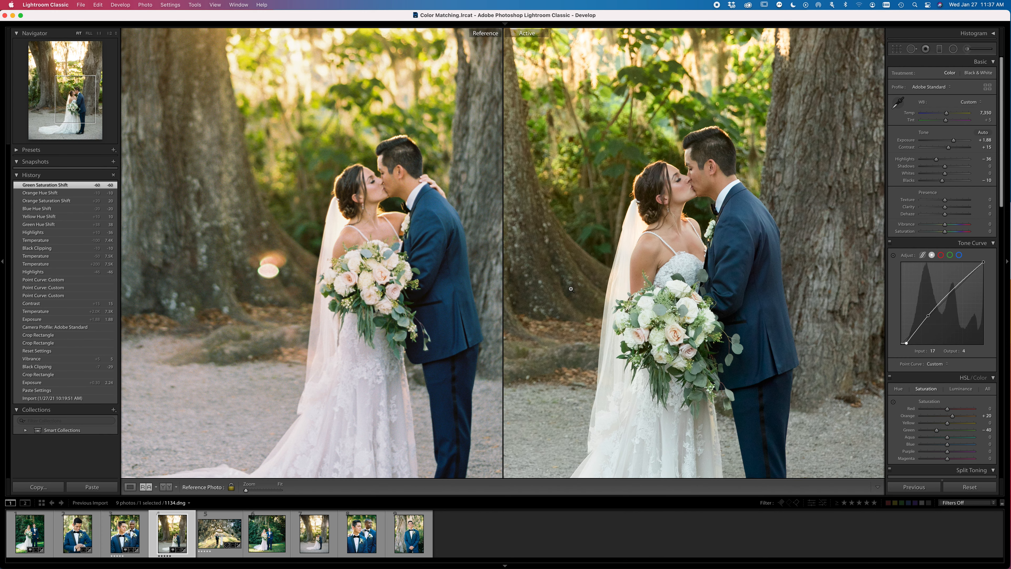
left_click(541, 337)
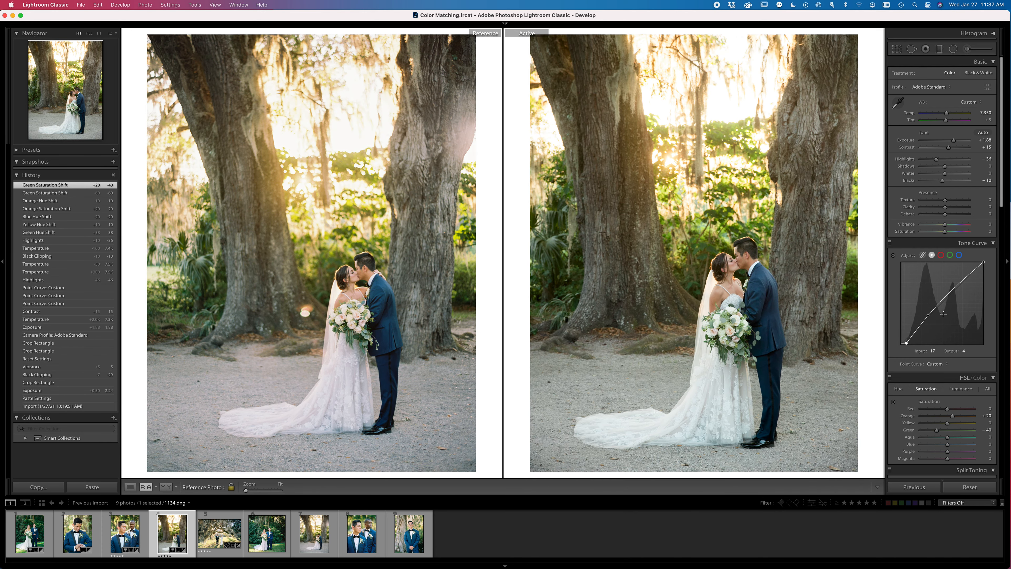
Try different yellow saturation values against the reference photo, and reset yellow saturation to 0
key("Down")
key("Down")
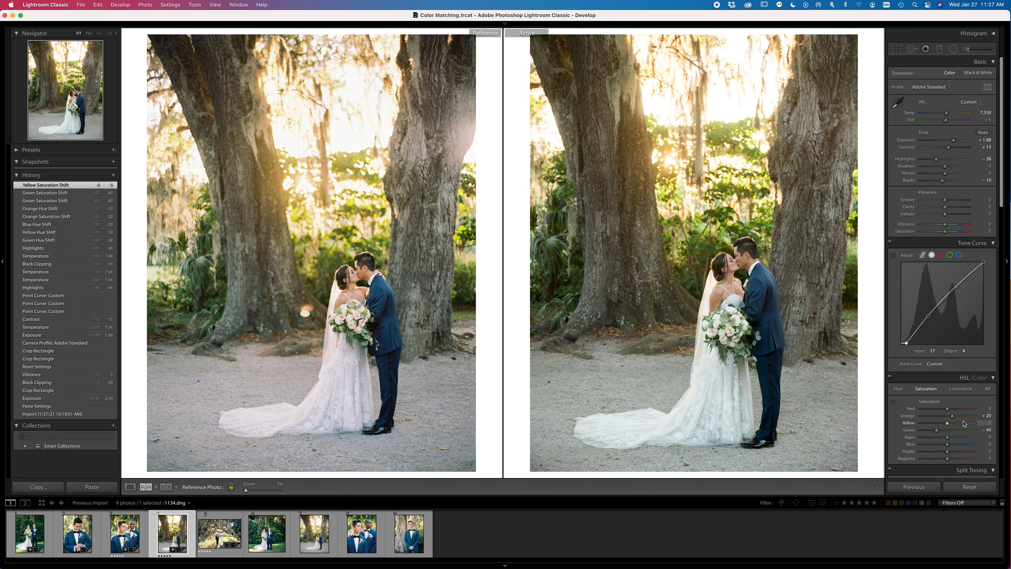
left_click_drag(918, 423, 950, 426)
double_click(950, 425)
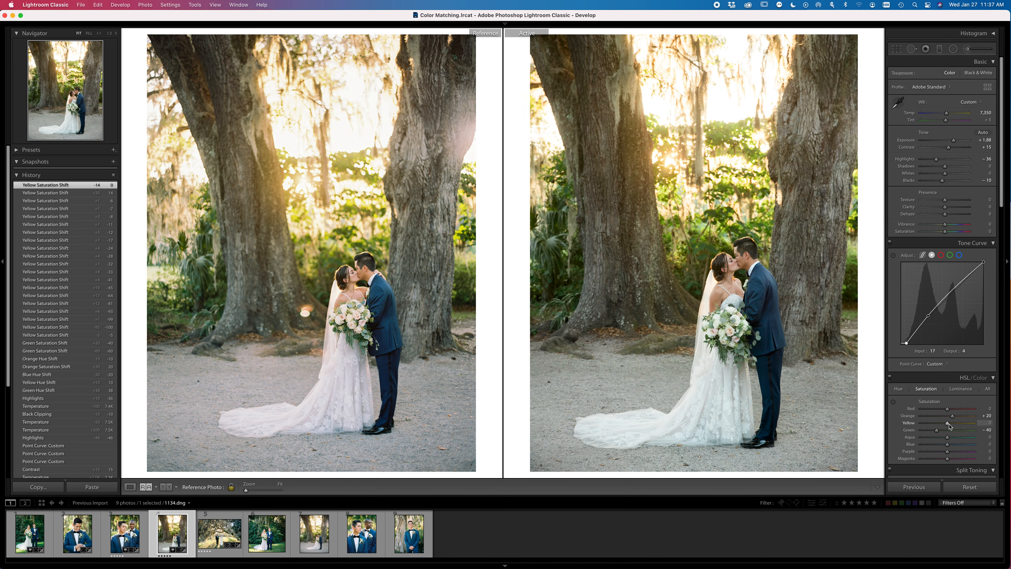
Set the blue saturation to +20 and the exposure to +1.98, comparing the edit with the unedited version
key("backslash")
key("backslash")
left_click_drag(948, 445, 954, 447)
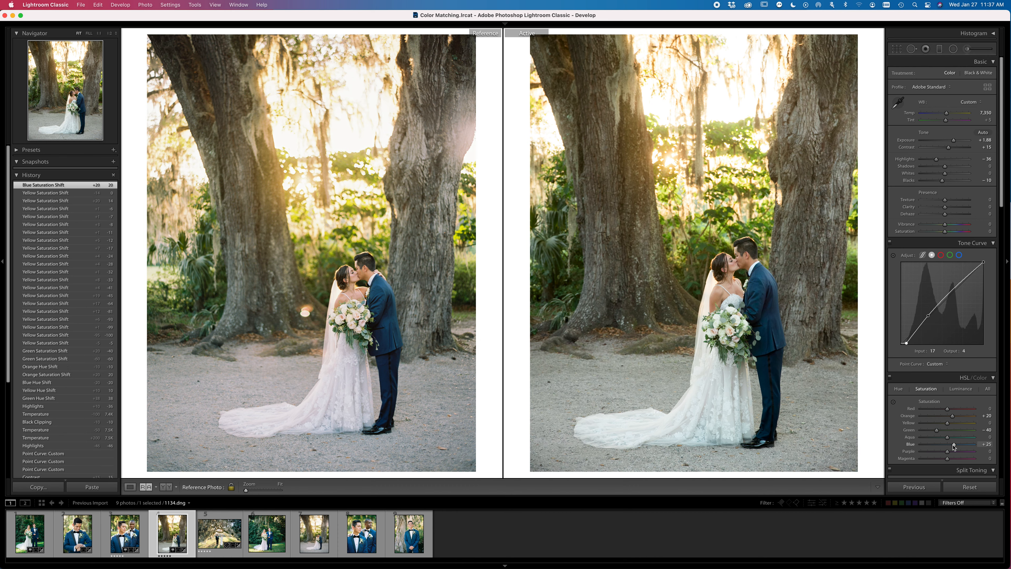
key("backslash")
key("backslash")
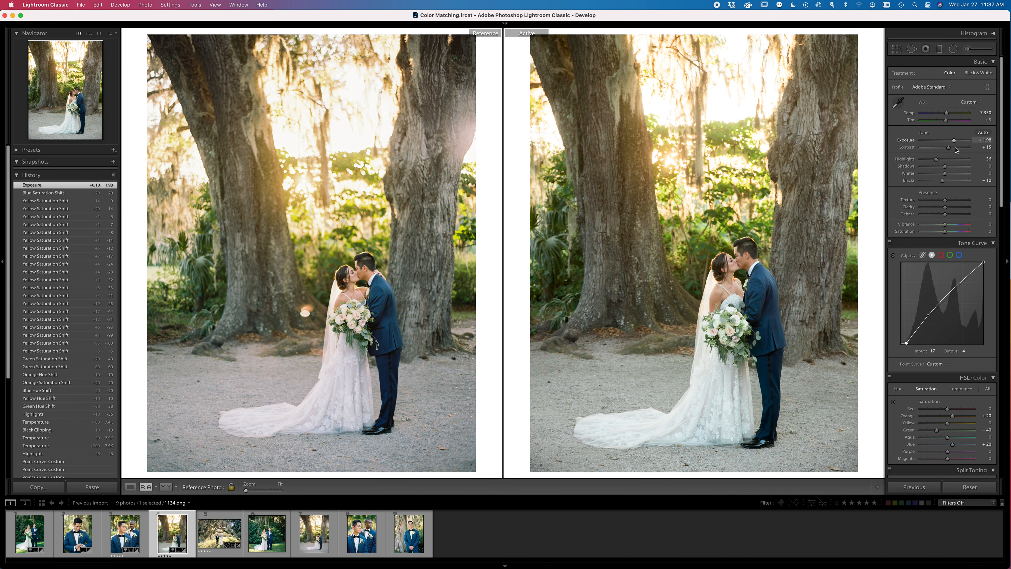
Set the tint to +10 and compare the couple and tree trunks up close with the reference photo
left_click(395, 306)
left_click_drag(444, 302, 471, 174)
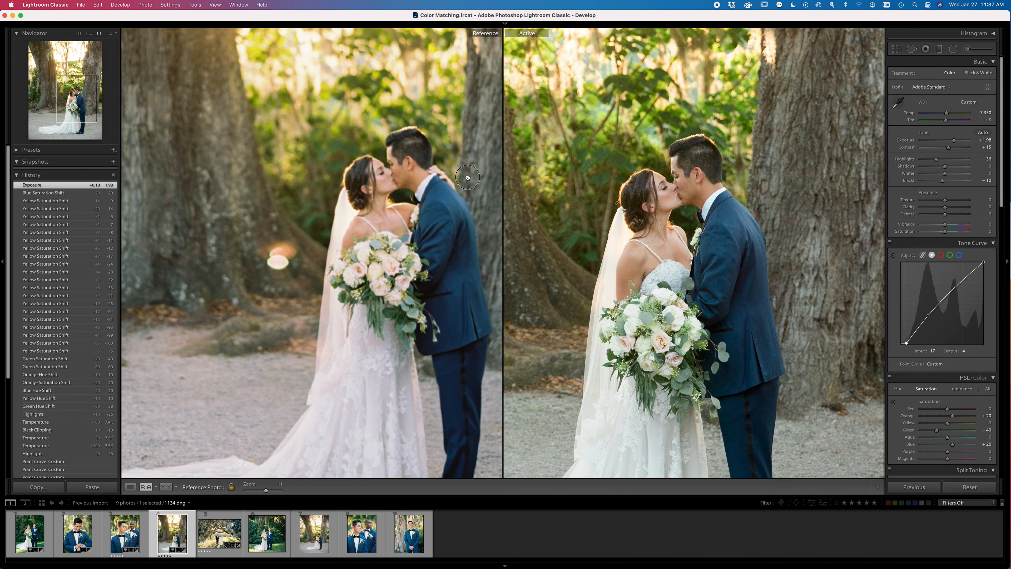
key("Up")
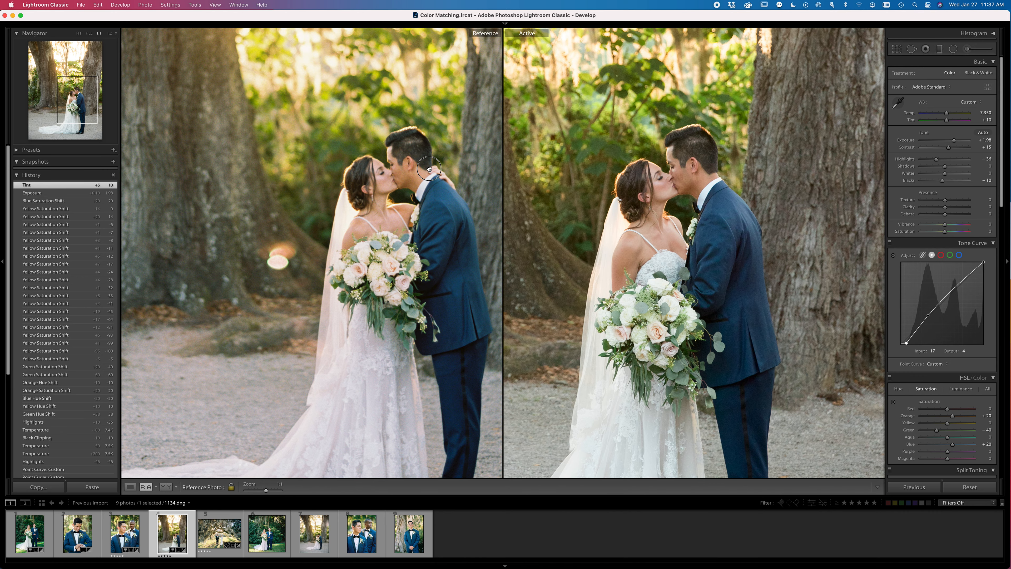
left_click_drag(418, 151, 438, 220)
left_click_drag(664, 214, 557, 246)
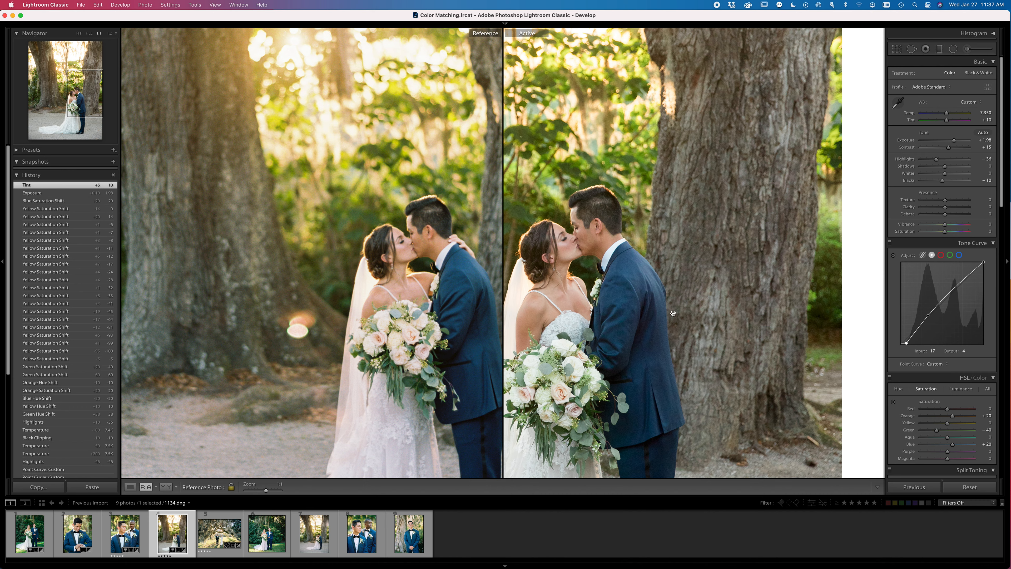
Set the orange hue to +15 and try an orange luminance of -10 on the skin tones
left_click(901, 392)
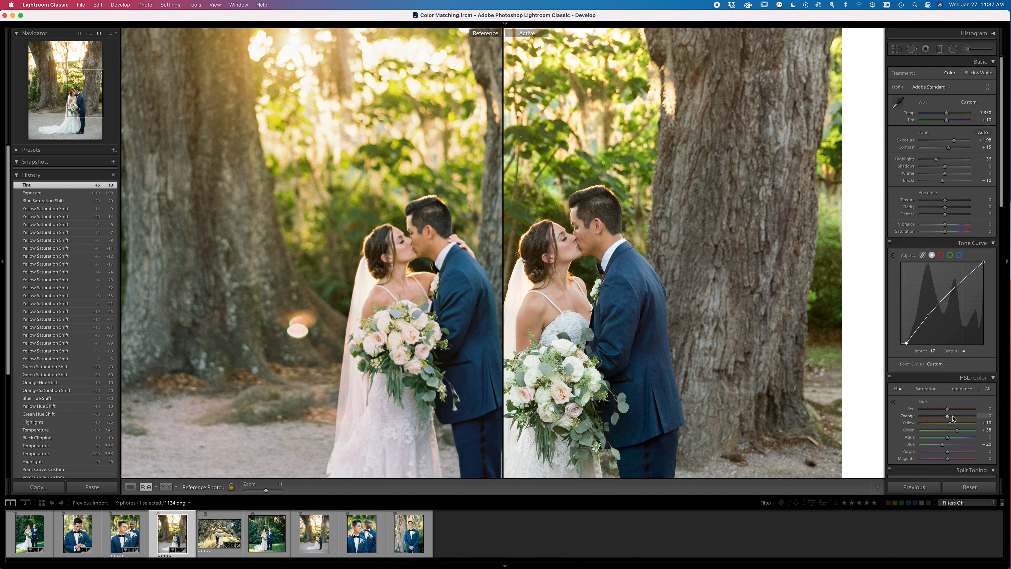
key("Up")
key("Up")
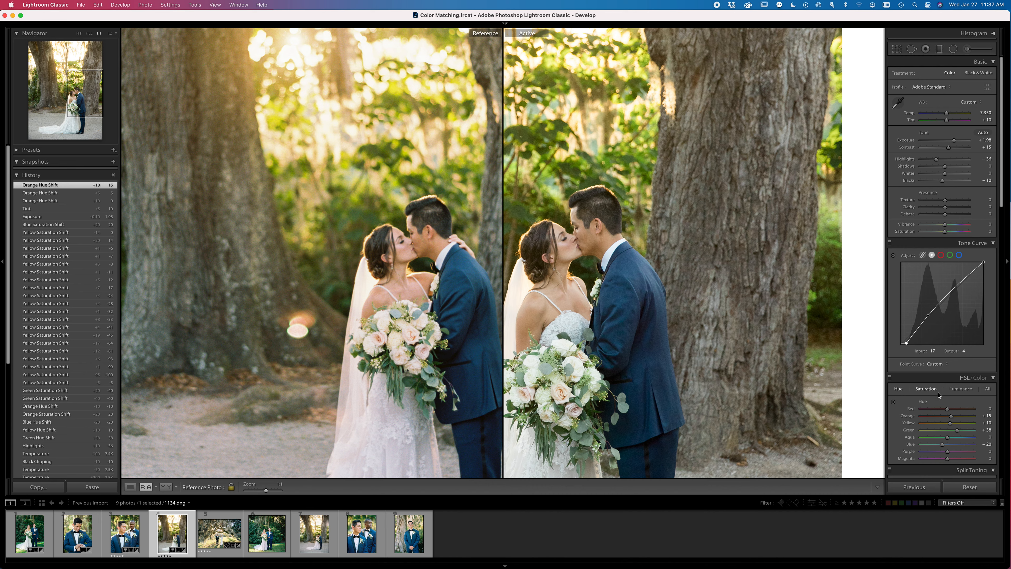
left_click(960, 389)
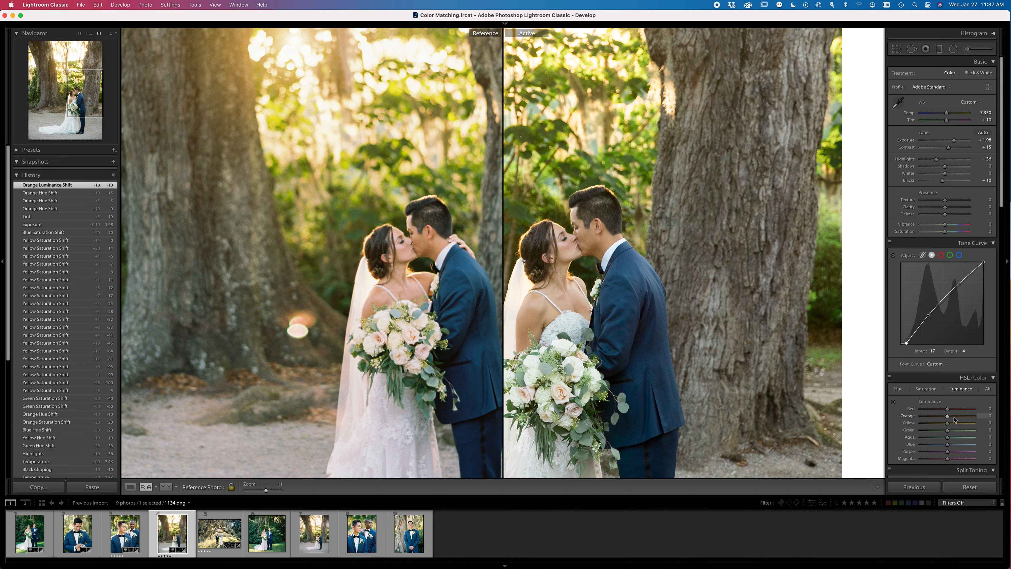
Reset the orange luminance to 0, set the orange saturation to +25, and compare the edit with the unedited version
key("super+alt+shift+s")
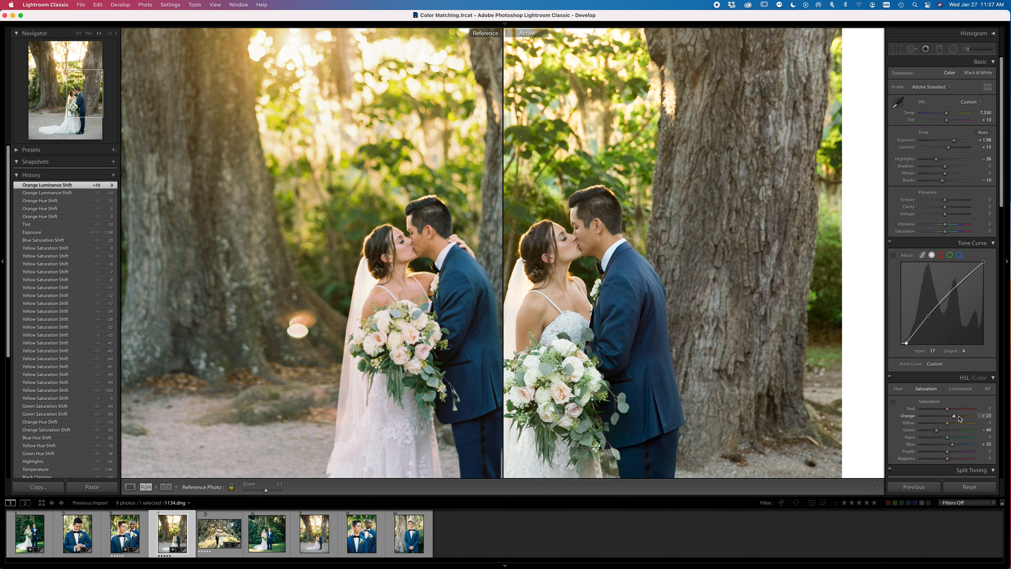
key("backslash")
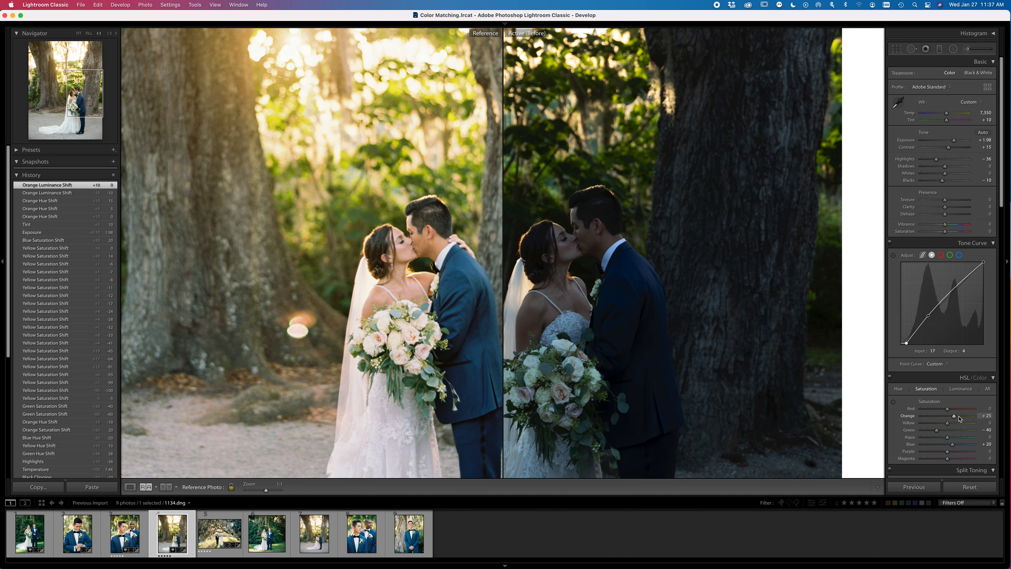
key("backslash")
left_click_drag(631, 312, 721, 259)
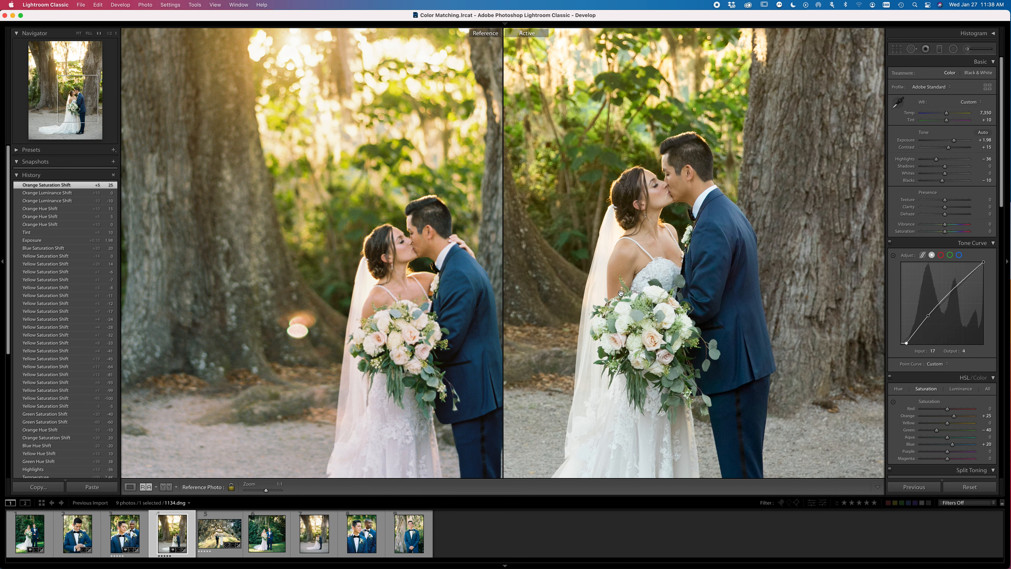
left_click_drag(736, 372, 686, 373)
Set the green hue to +43 and the blue hue to -25, comparing the couple up close with the reference photo
key("super+alt+shift+h")
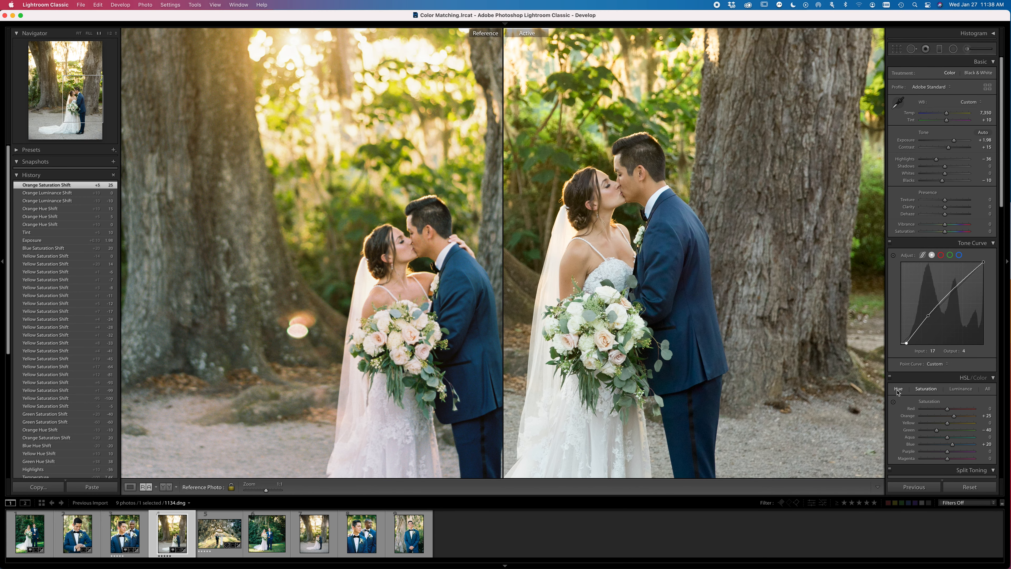
key("Down")
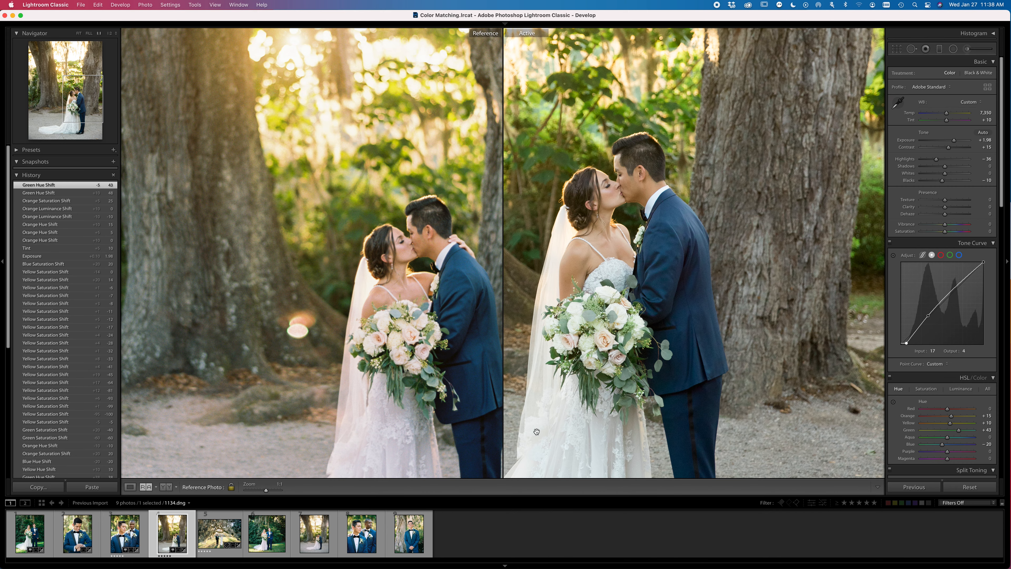
left_click(660, 244)
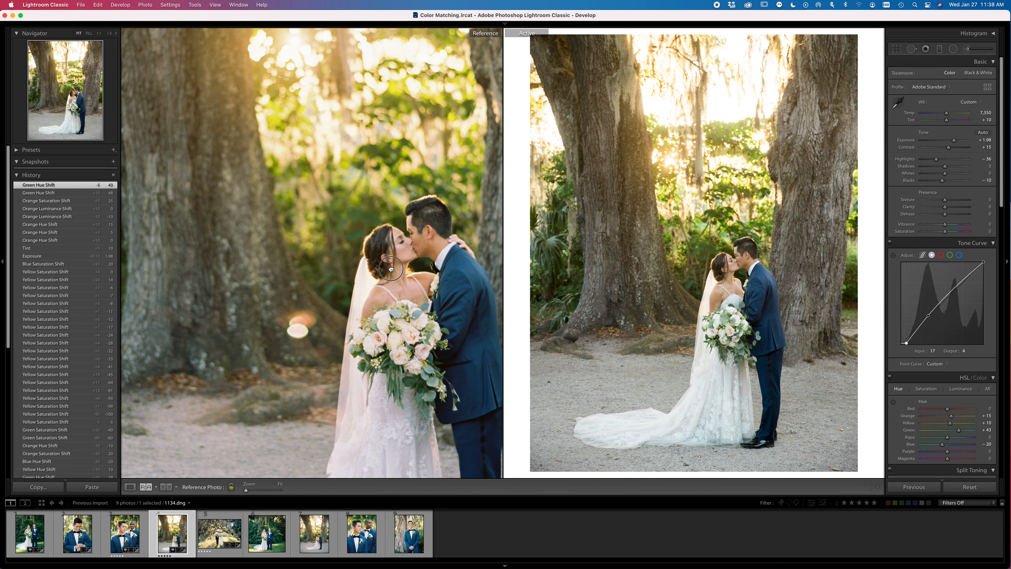
left_click(391, 269)
left_click(398, 269)
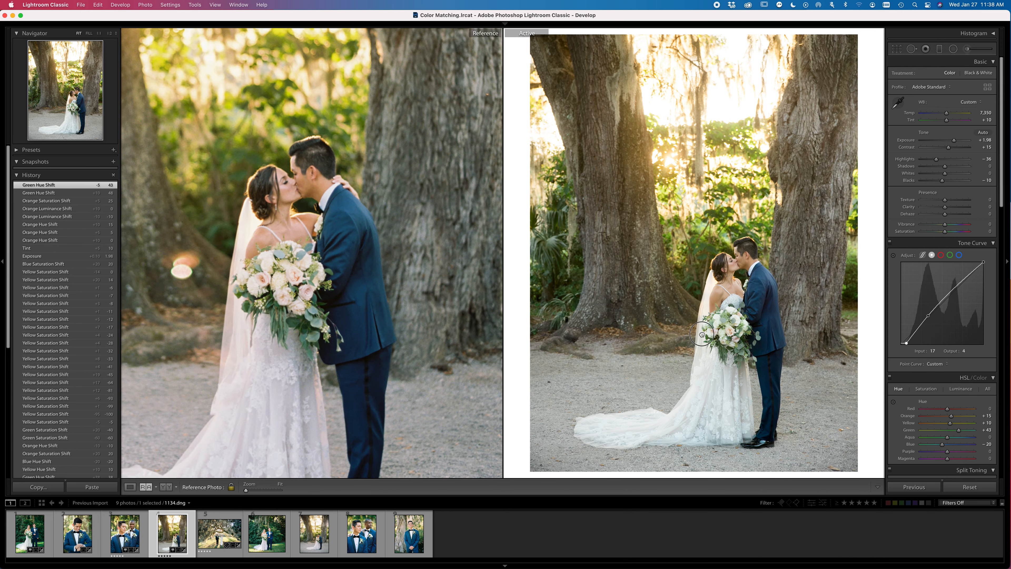
left_click_drag(361, 322, 416, 322)
left_click_drag(633, 288, 596, 313)
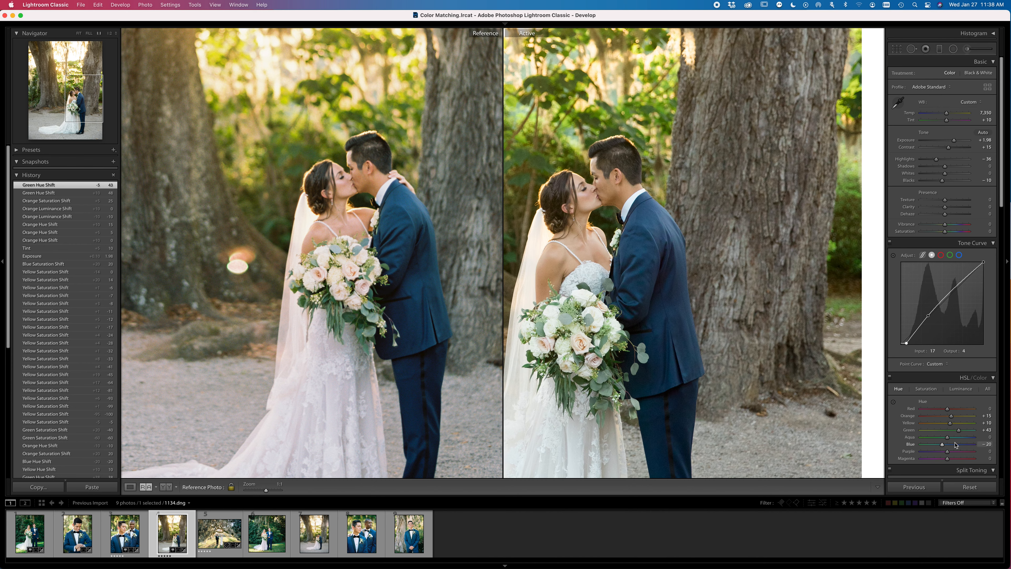
key("Down")
left_click(926, 388)
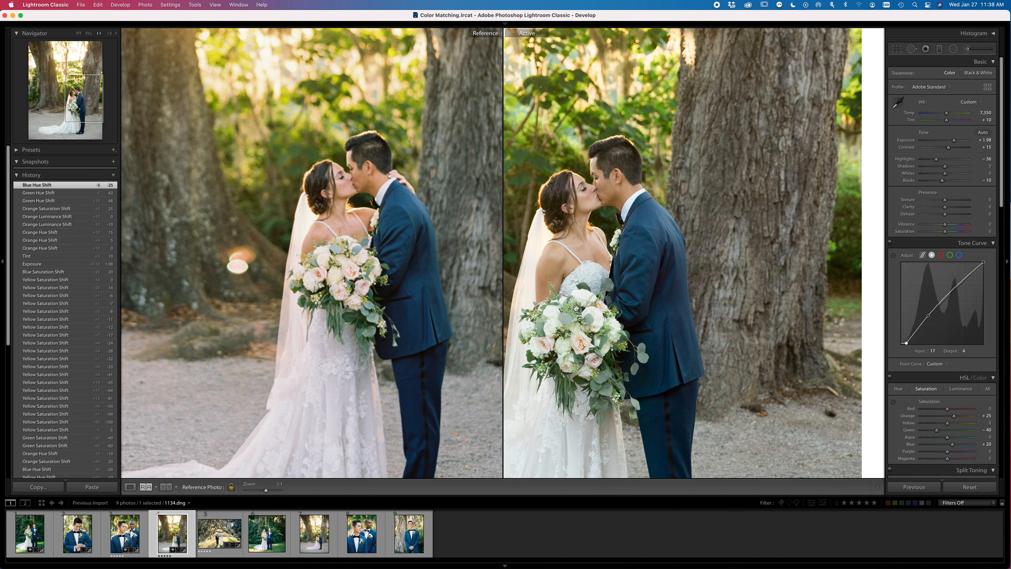
Set the blacks to -15 and compare the whole photo with its unedited version and the reference
key("Down")
key("Down")
key("backslash")
key("backslash")
left_click_drag(602, 291, 656, 257)
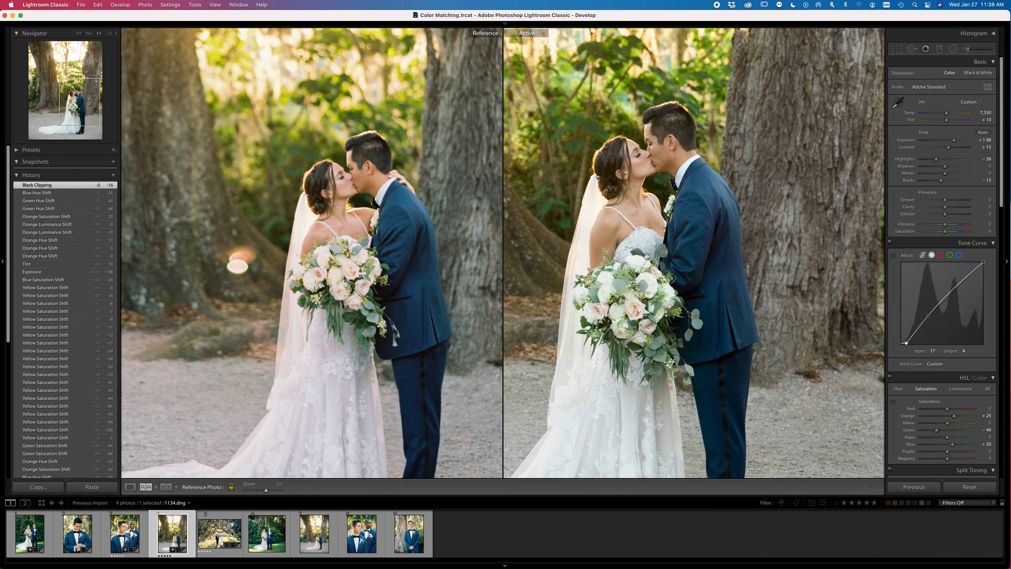
left_click(396, 225)
key("backslash")
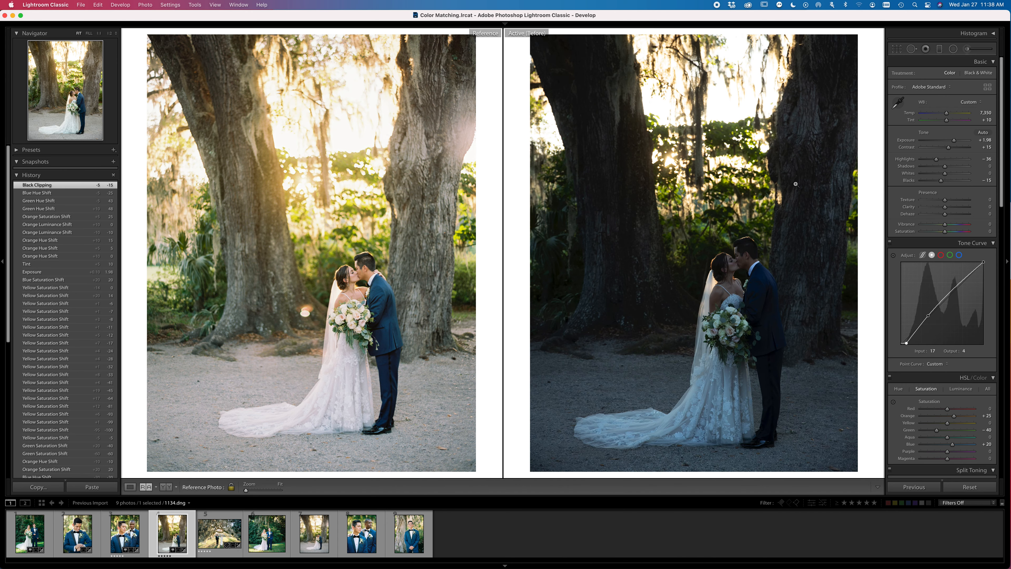
key("backslash")
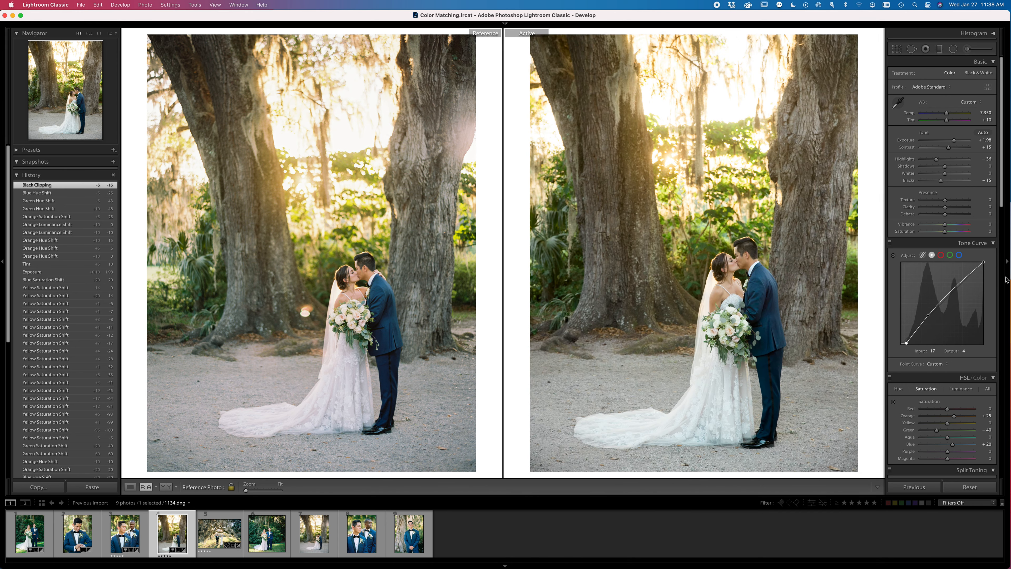
Split-tone the highlights with a hue of 55 and a saturation of 3
scroll(961, 170, "down", 10)
left_click(989, 175)
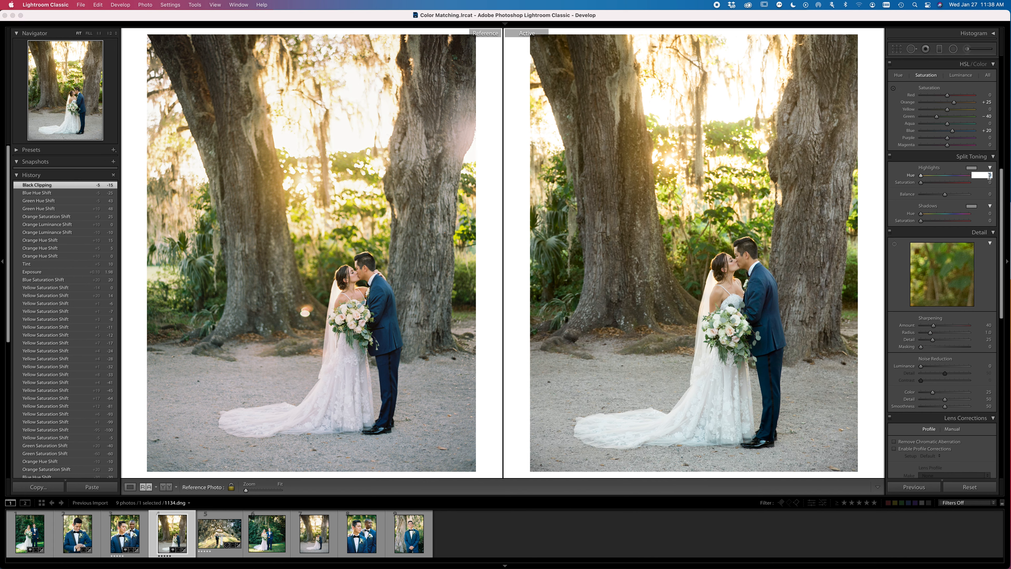
key("Tab")
type("5")
key("Return")
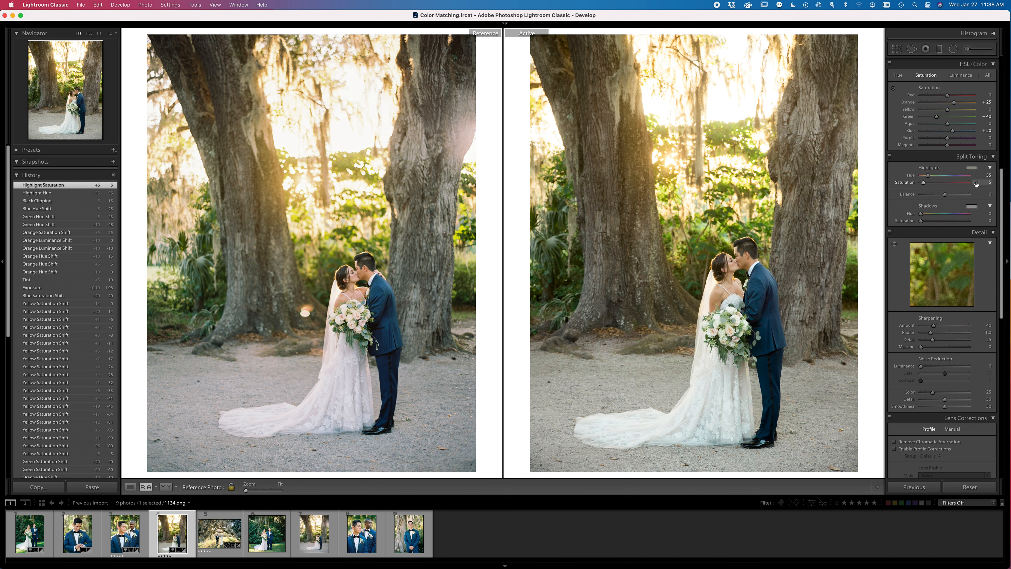
left_click_drag(981, 183, 975, 183)
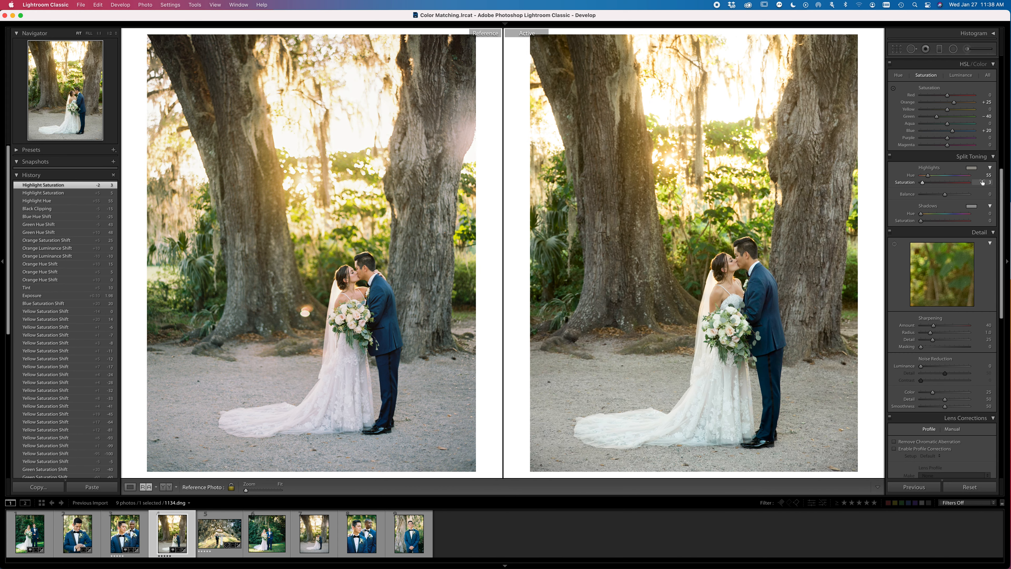
Set the sharpening amount to 25 and the grain amount to 10, checking the couple up close
left_click_drag(934, 326, 934, 328)
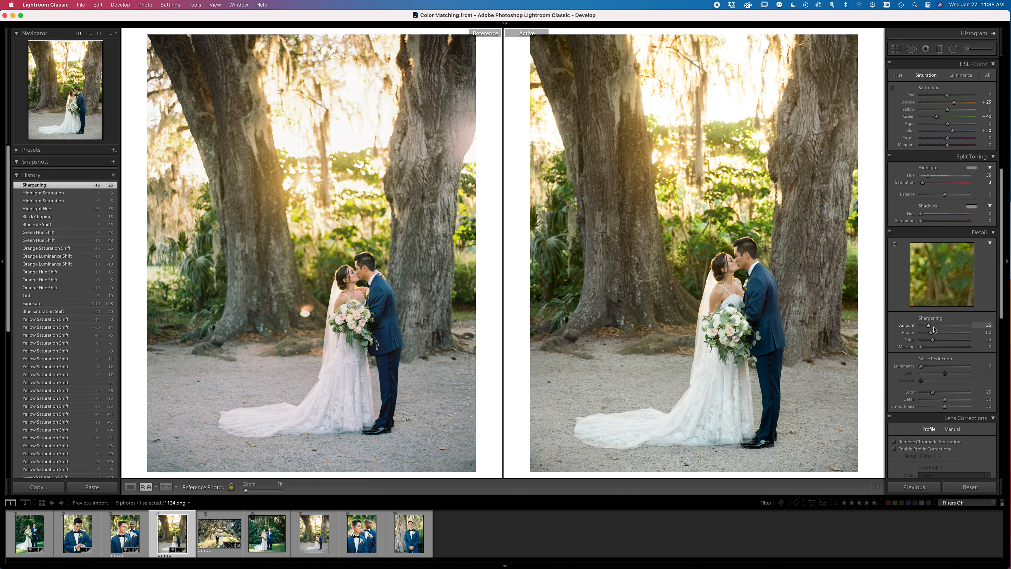
left_click(756, 290)
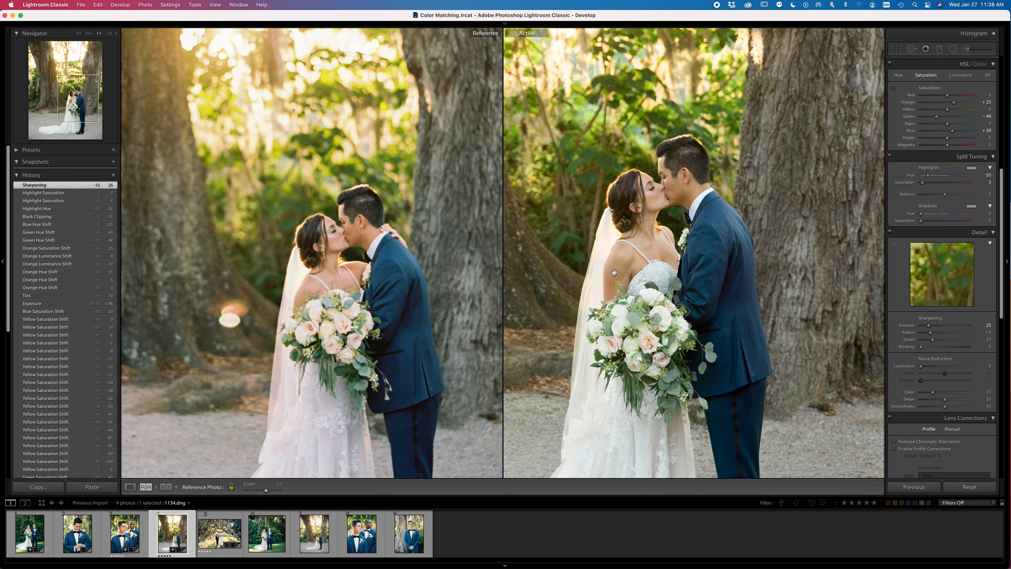
scroll(941, 394, "down", 15)
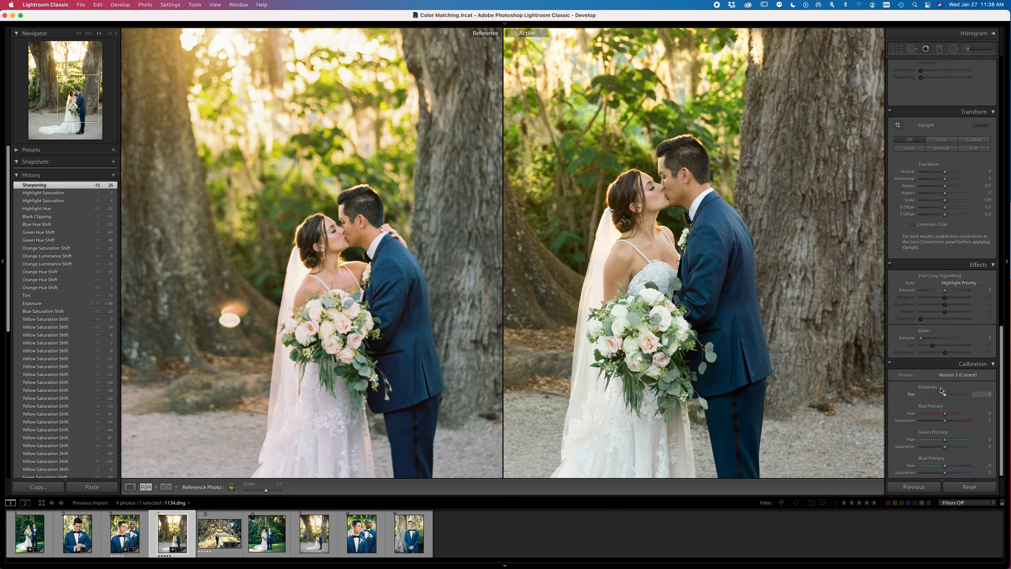
left_click_drag(930, 338, 937, 340)
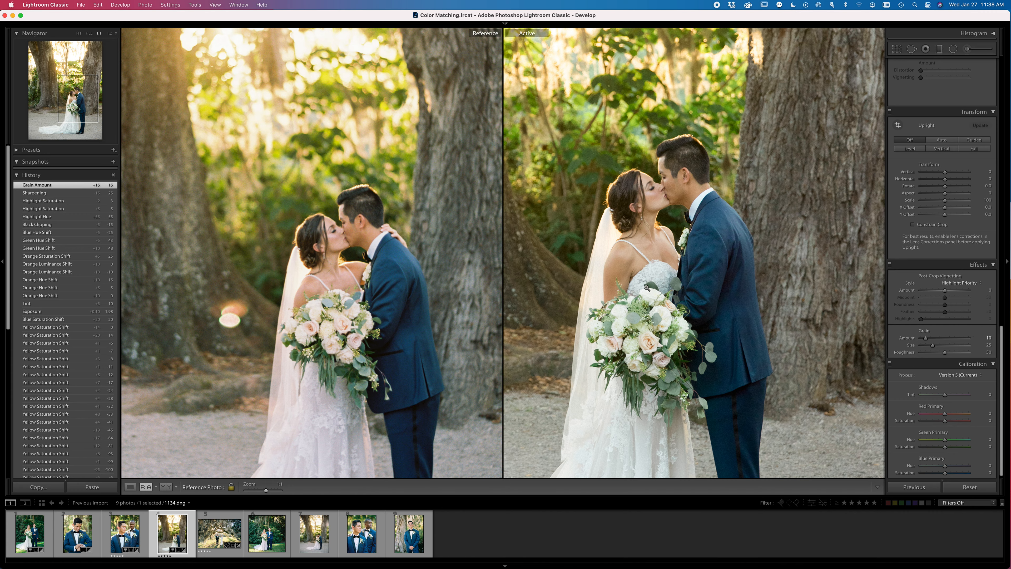
key("z")
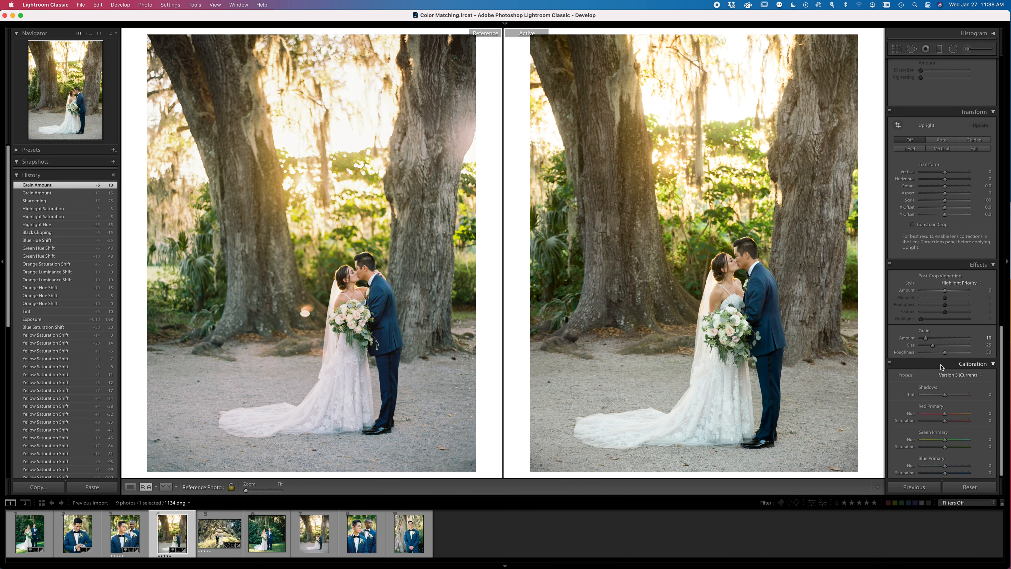
Set the white balance temperature to 7,250
scroll(947, 279, "up", 15)
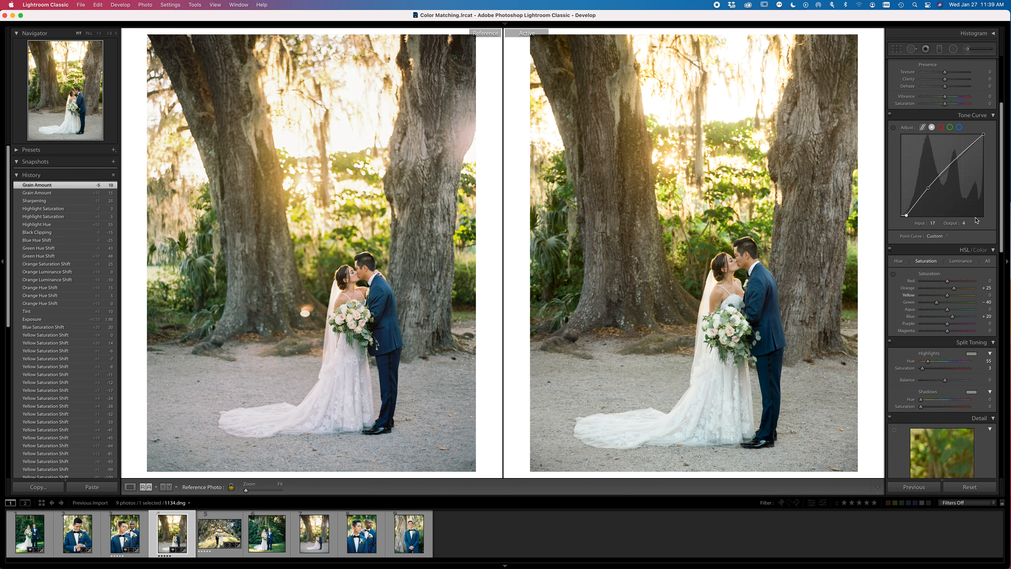
left_click_drag(967, 117, 966, 115)
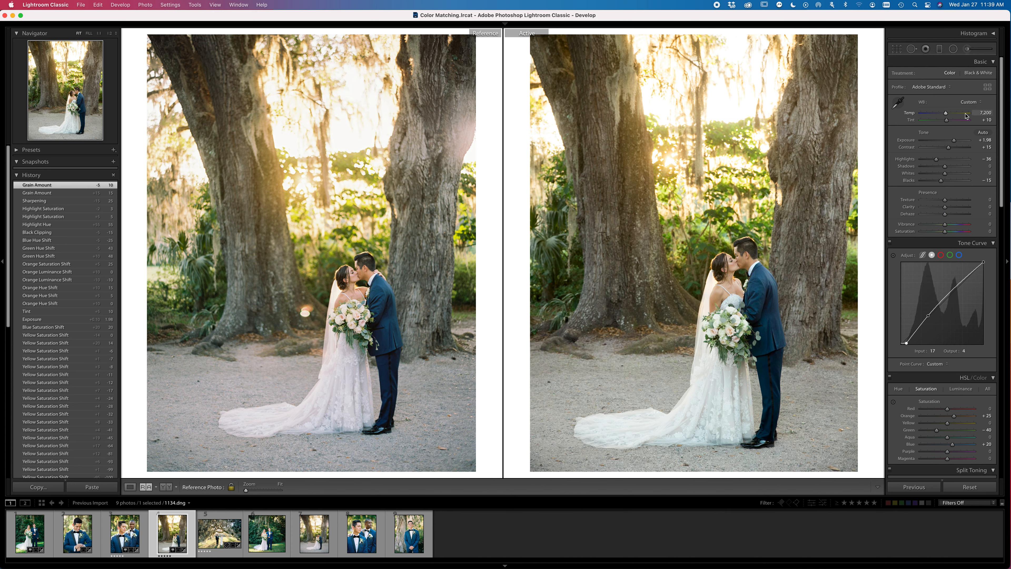
key("Up")
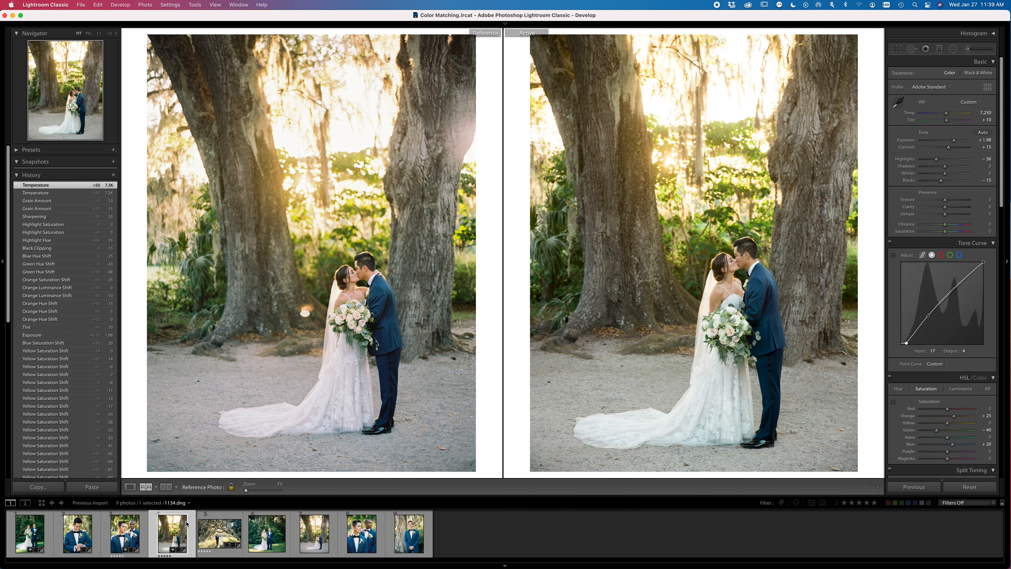
Use the smiling groom portrait as the reference, open the photo of the groom adjusting his watch, and reset its edits
left_click_drag(416, 551, 284, 425)
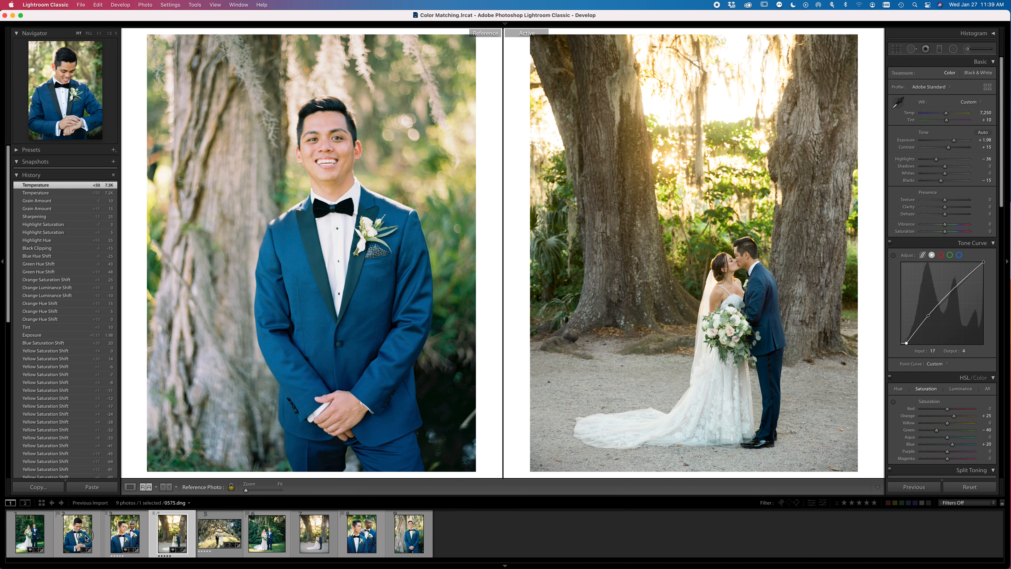
left_click(78, 533)
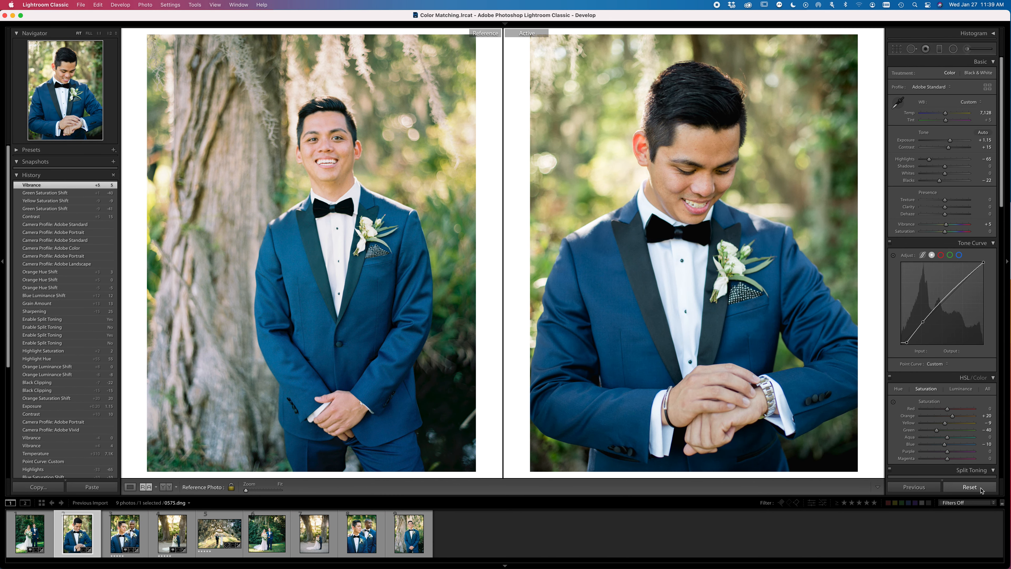
left_click(979, 485)
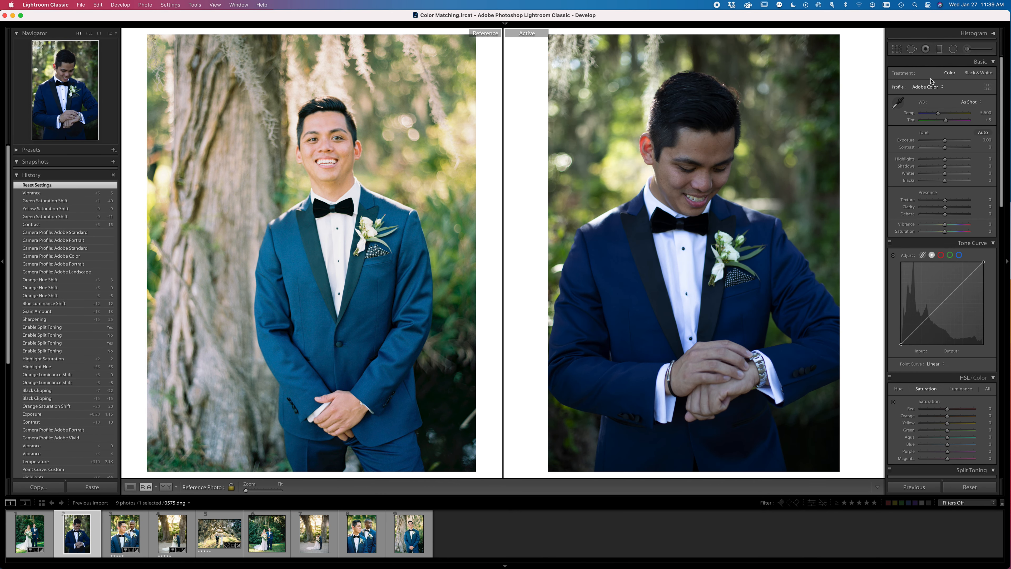
Crop the groom's watch photo to a 4 x 3 aspect ratio
left_click(896, 49)
left_click(967, 76)
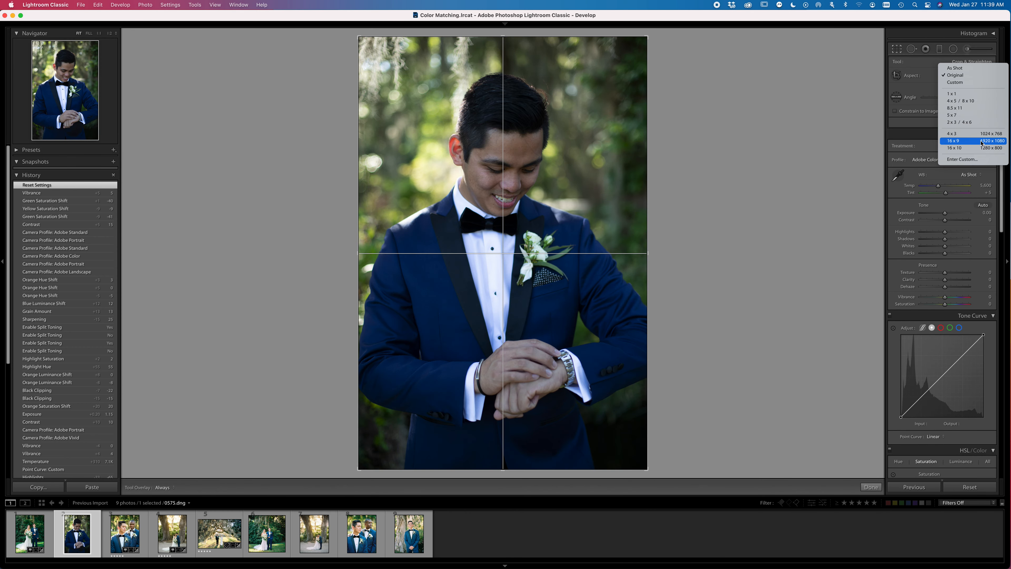
left_click(980, 134)
key("Return")
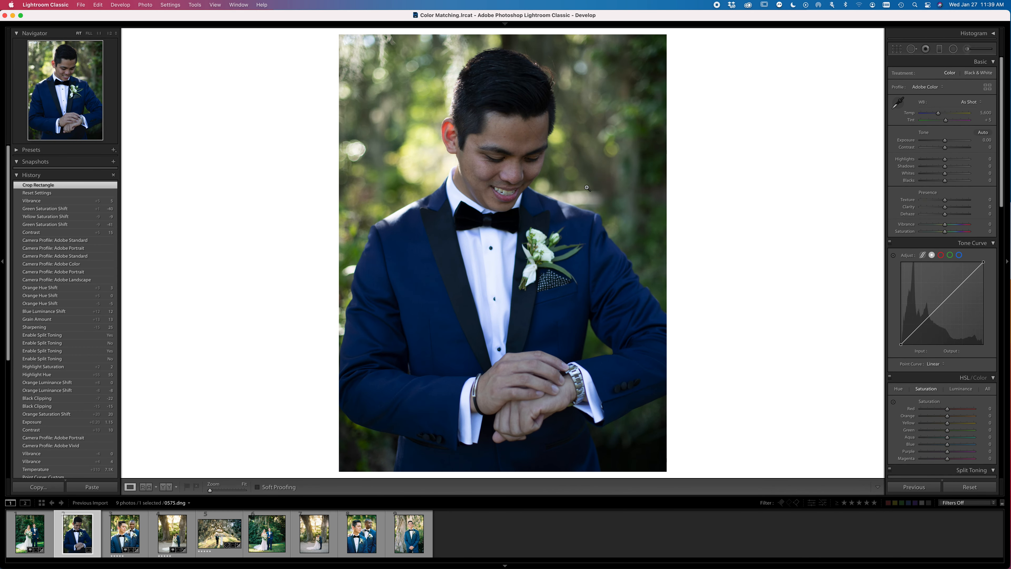
Shift the crop slightly to leave more room above the groom's head, cycling through the crop guide overlays, and apply it
key("r")
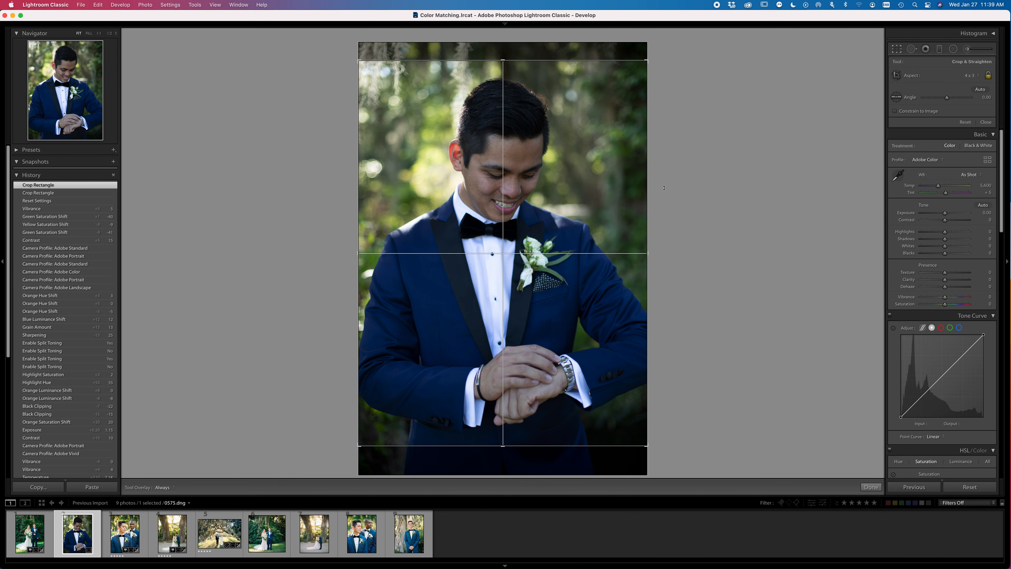
key("o")
key("o")
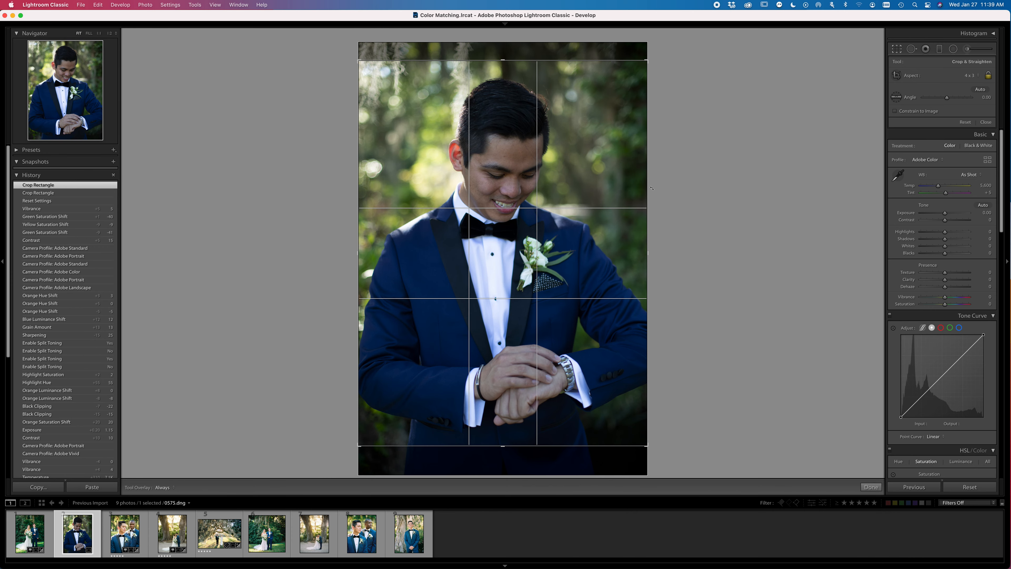
key("o")
key("o")
key("o")
key("o")
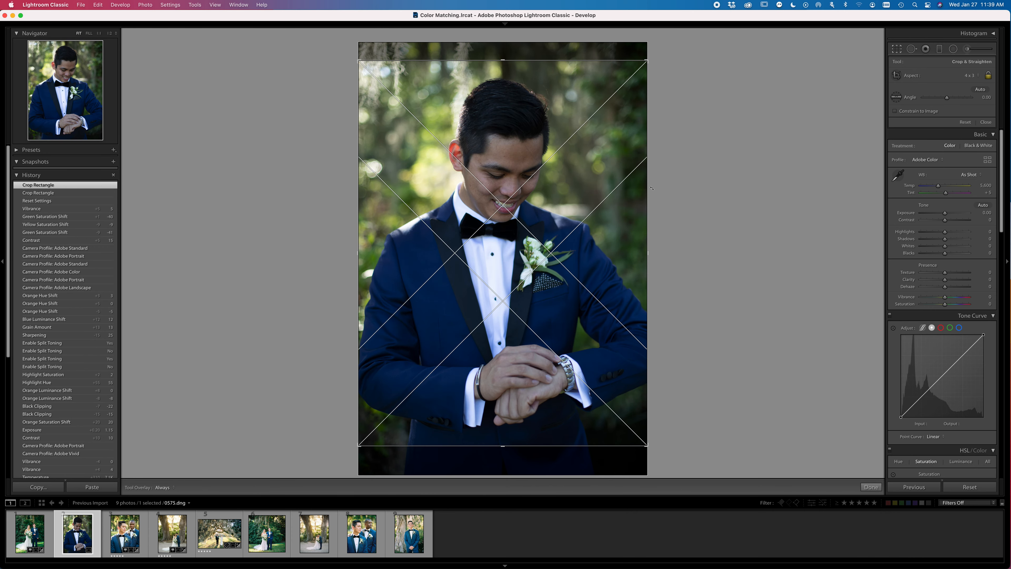
key("o")
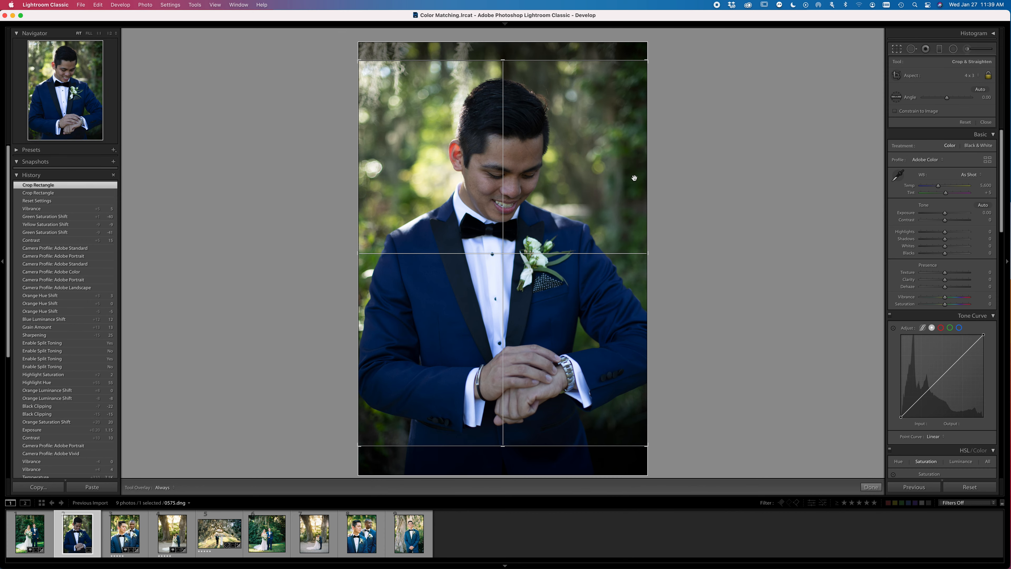
key("r")
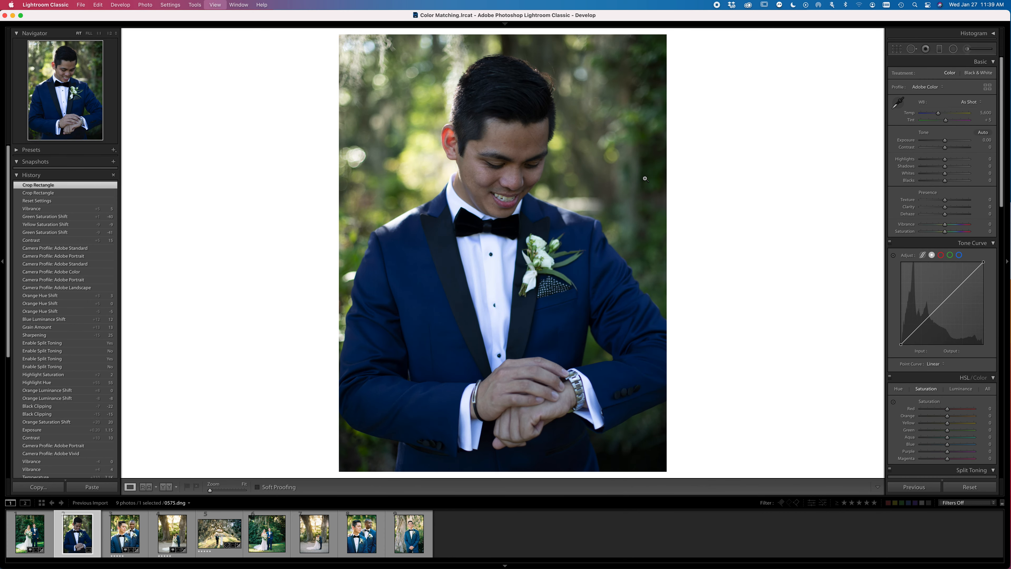
Show the groom's watch photo beside the reference again and set its profile to Adobe Standard
key("shift+r")
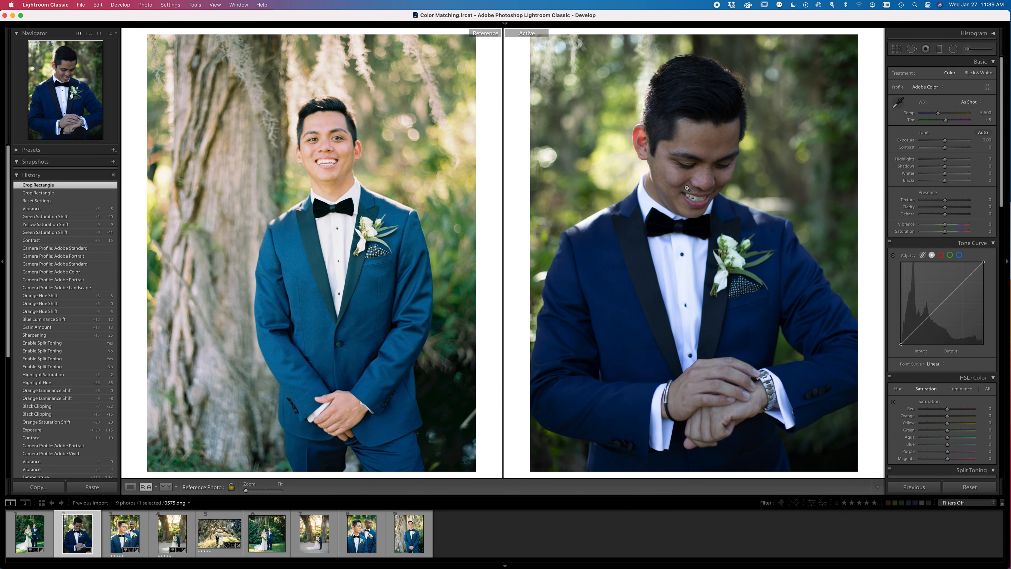
left_click(926, 87)
left_click(957, 230)
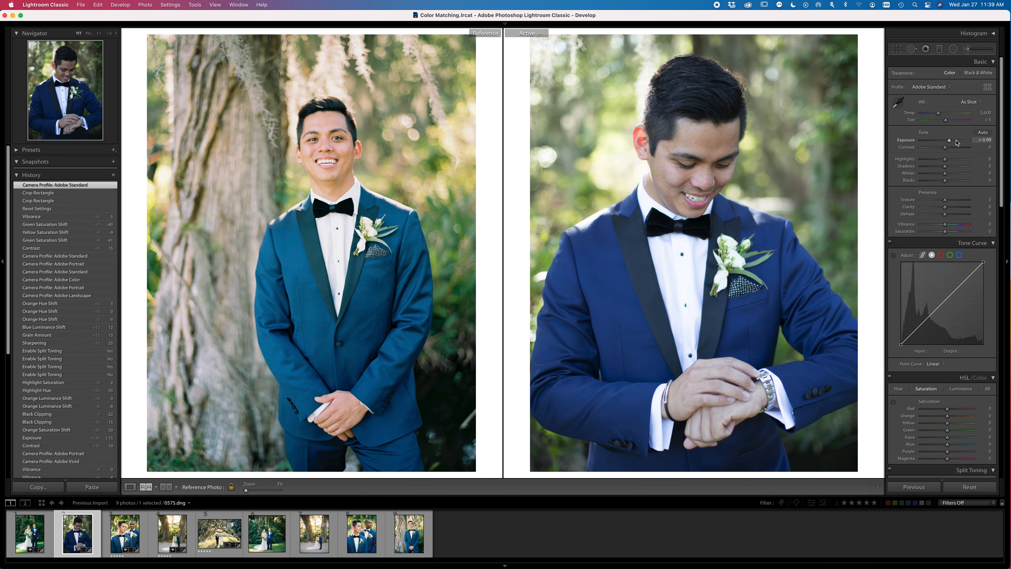
Set the groom's watch photo to exposure +0.89, temperature 6,800 and contrast +15
key("shift+Up")
key("shift+Up")
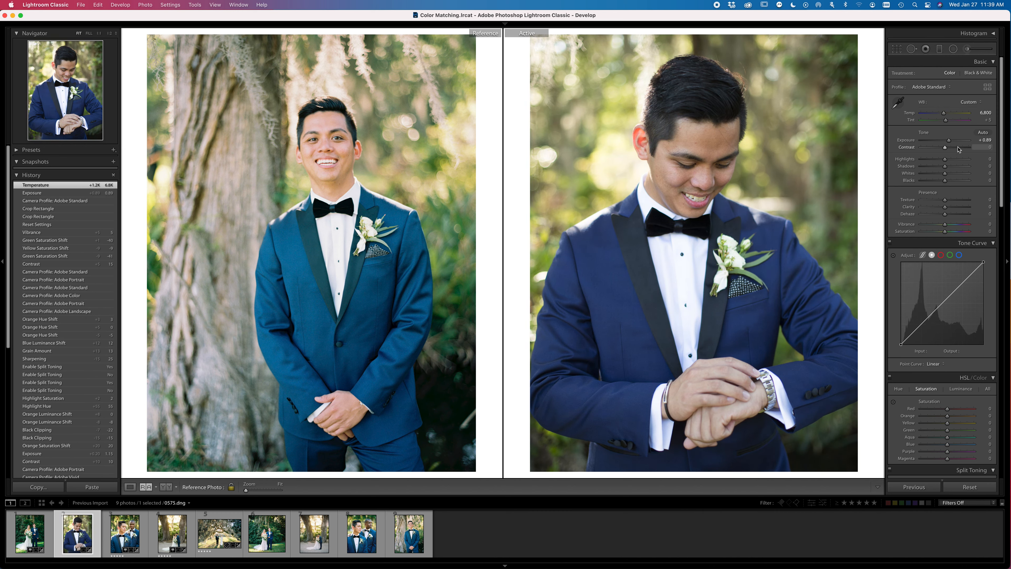
key("shift+Up")
Lift the point curve with a point at input 95, output 99, and set highlights to -38, exposure to +0.79 and blacks to -5
left_click_drag(906, 339, 931, 312)
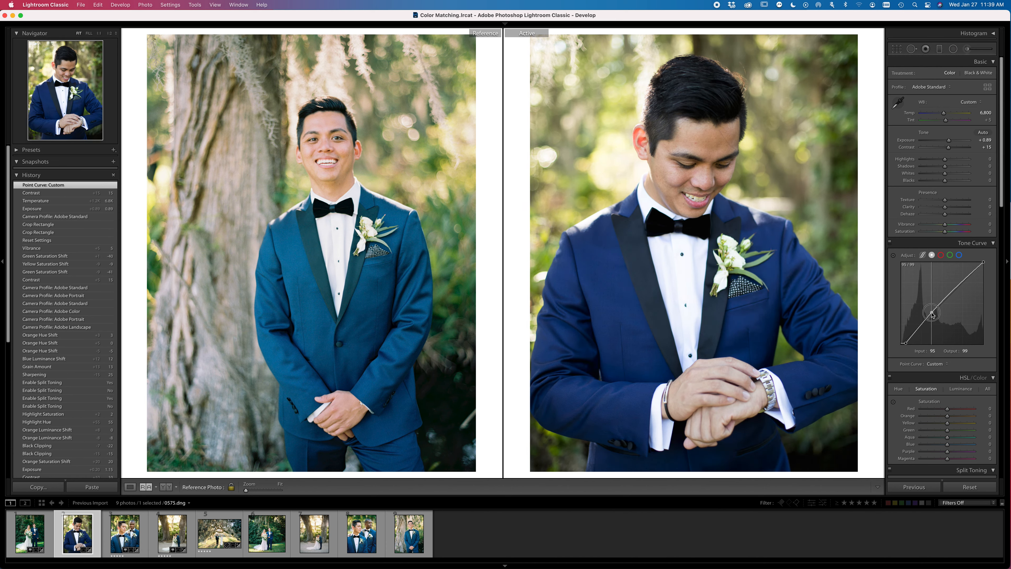
left_click(934, 159)
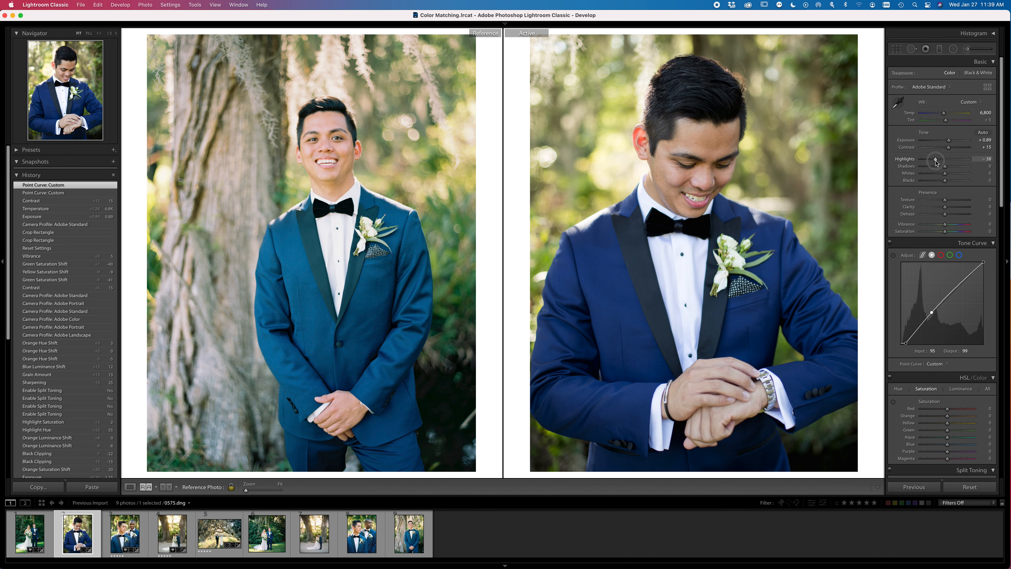
key("Down")
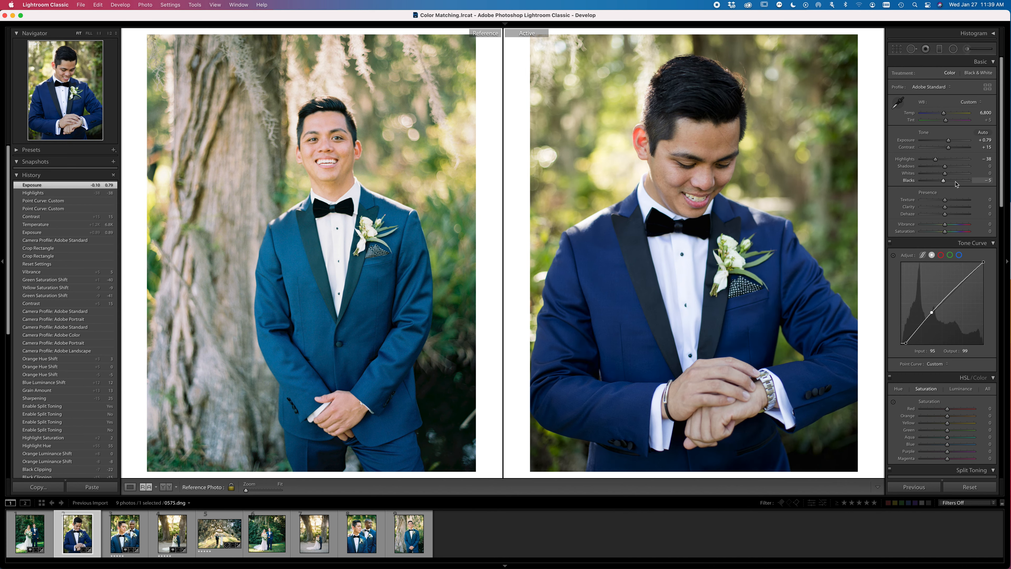
Move the curve's midtone point to input 89, output 97, and set highlights to -48 and temperature to 7,000
left_click_drag(931, 312, 930, 314)
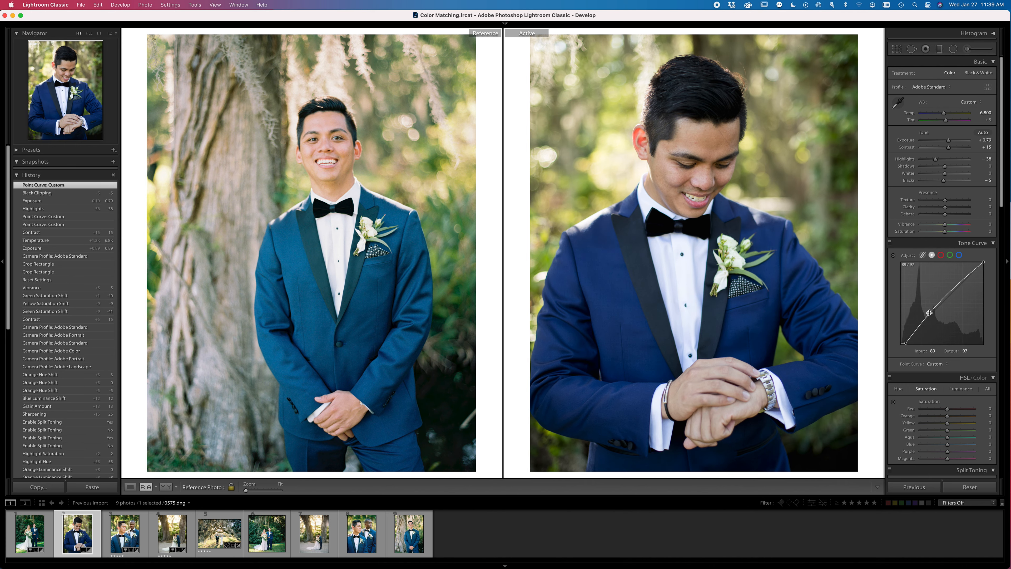
left_click_drag(935, 159, 930, 160)
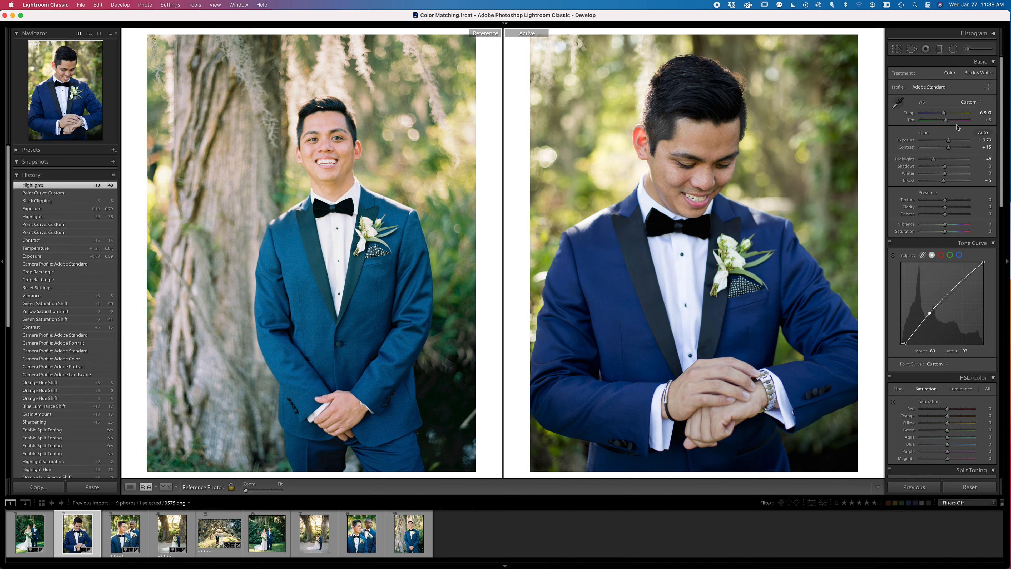
key("Up")
Set the blue hue to -25, and set the greens to hue +45 and saturation -35
scroll(958, 345, "down", 4)
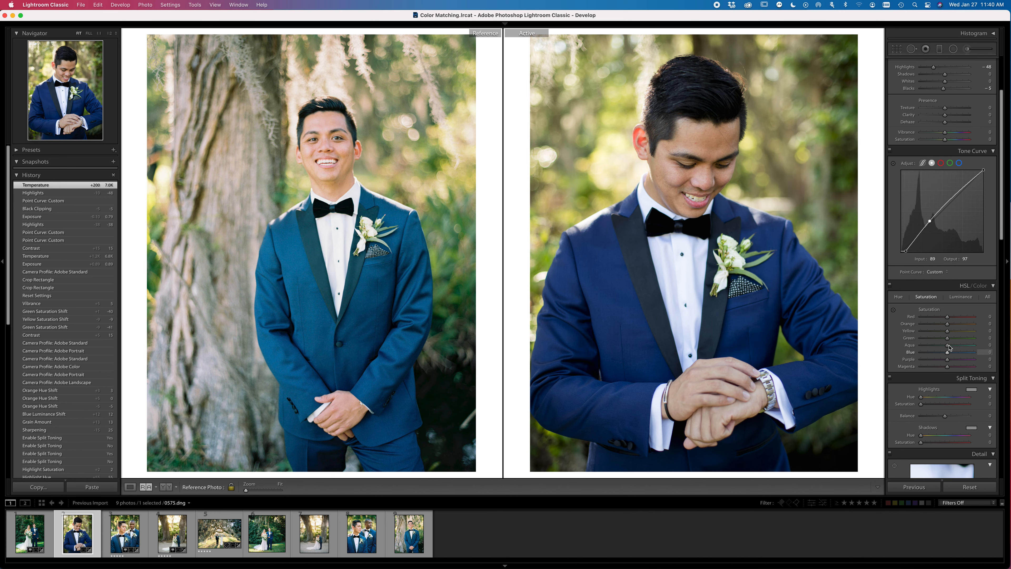
left_click(898, 297)
scroll(948, 354, "down", 4)
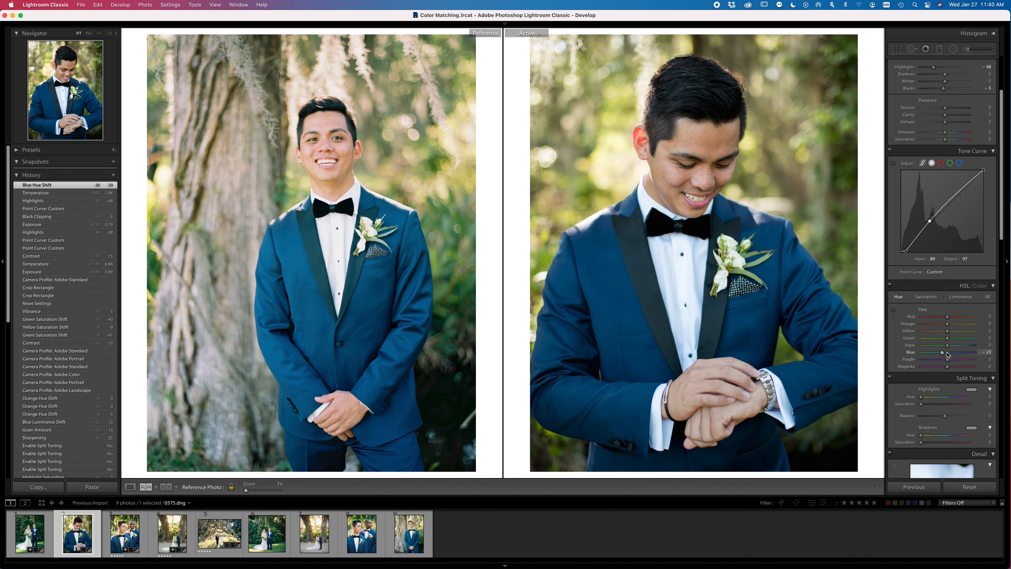
scroll(954, 340, "up", 12)
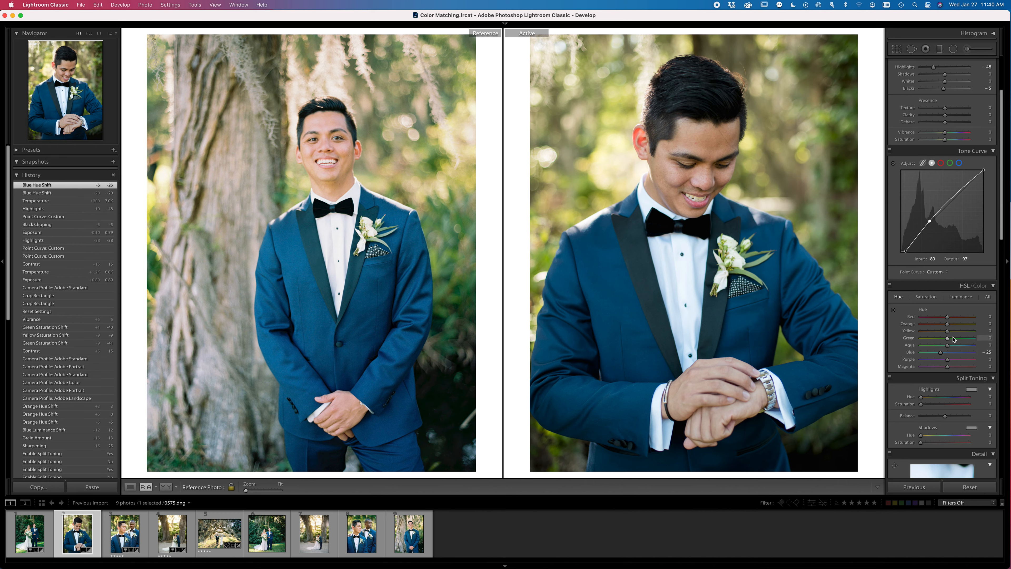
scroll(954, 340, "down", 1)
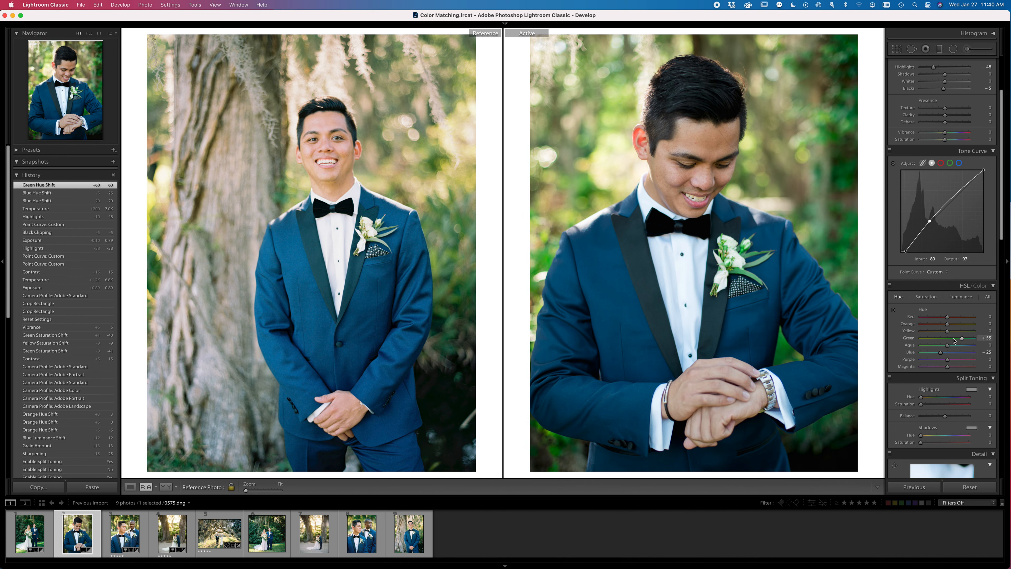
left_click(925, 296)
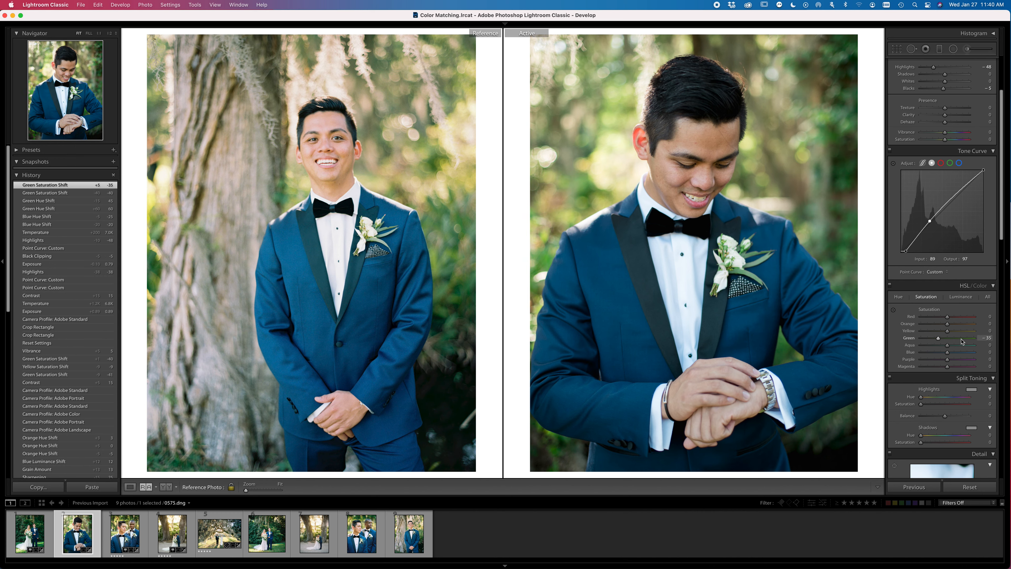
Set the red hue to +10 and warm the white balance temperature to 7,250
left_click(898, 297)
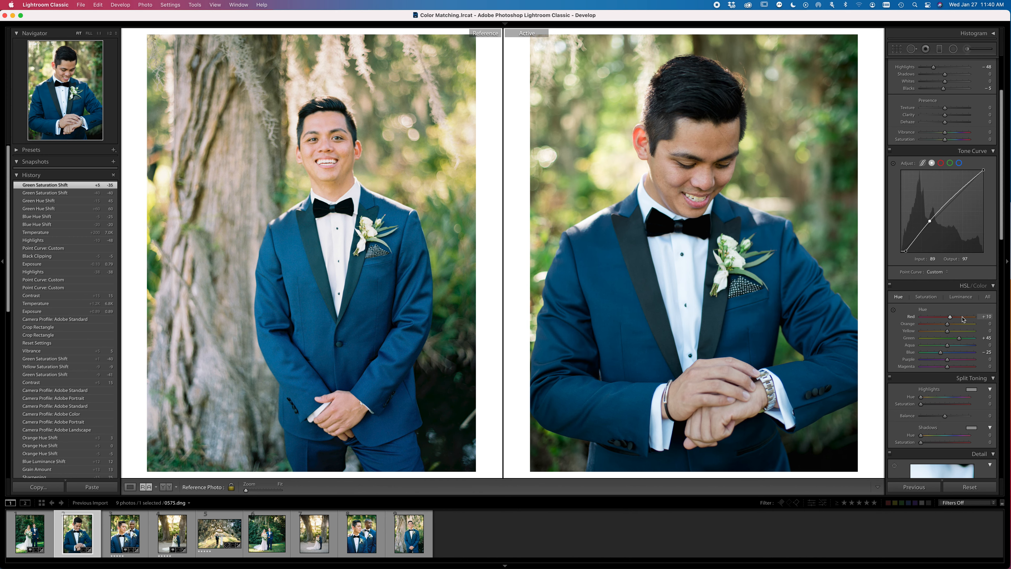
key("Up")
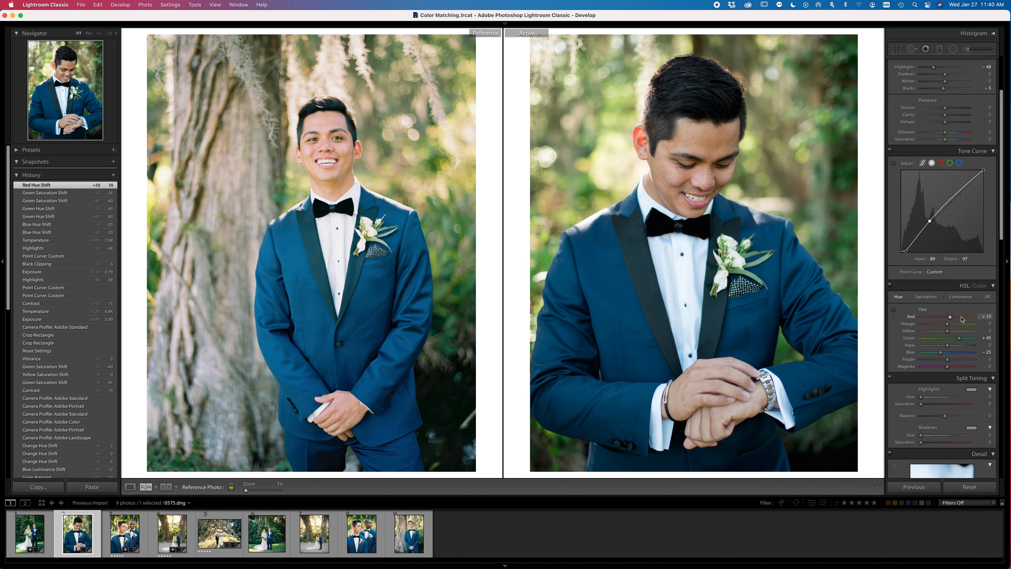
scroll(970, 209, "up", 3)
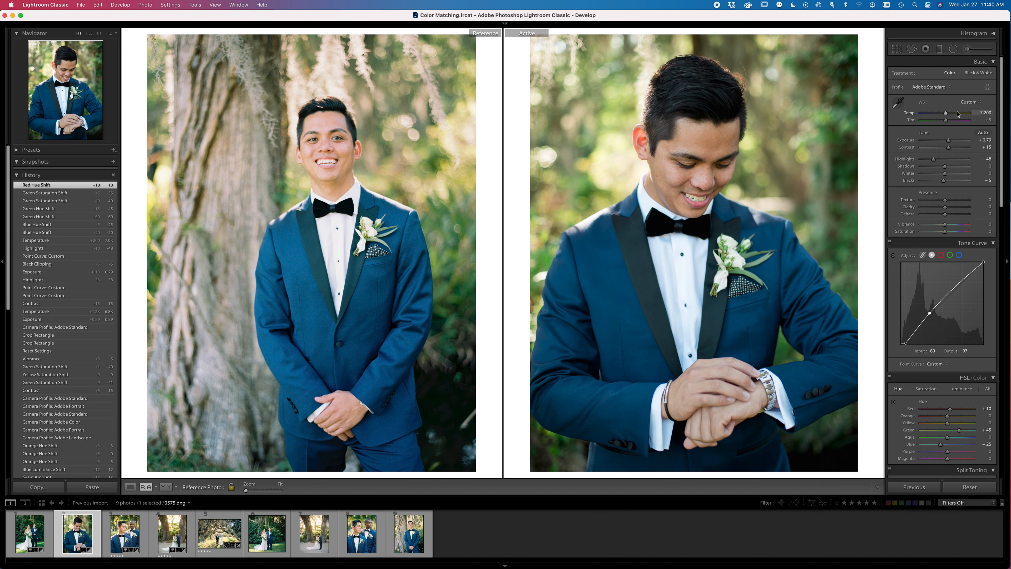
key("Up")
Adjust the skin tones with orange hue +10 and orange saturation +25, and raise the exposure to +0.99
left_click(926, 389)
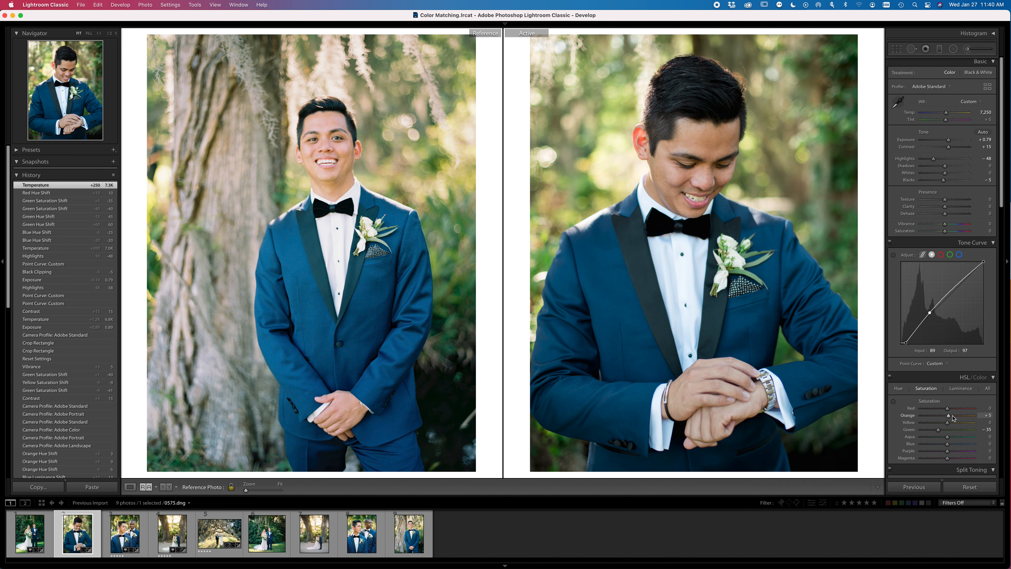
left_click_drag(953, 417, 953, 416)
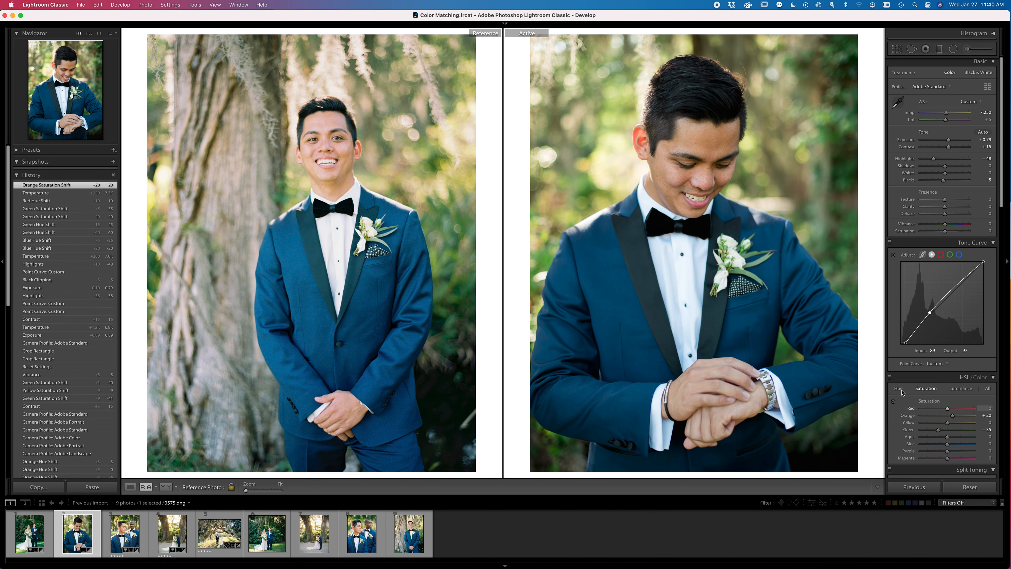
left_click(898, 389)
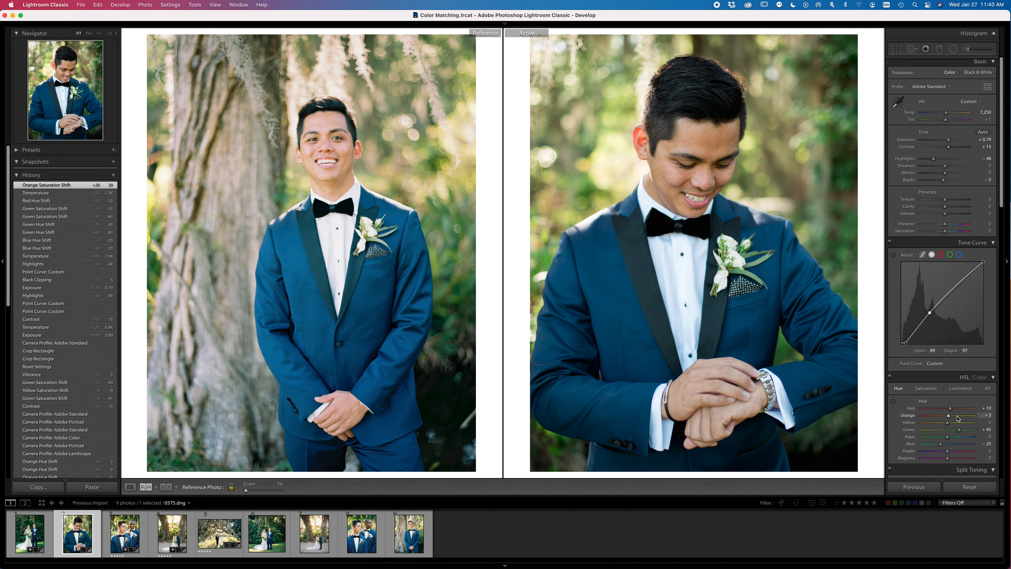
left_click_drag(957, 418, 958, 418)
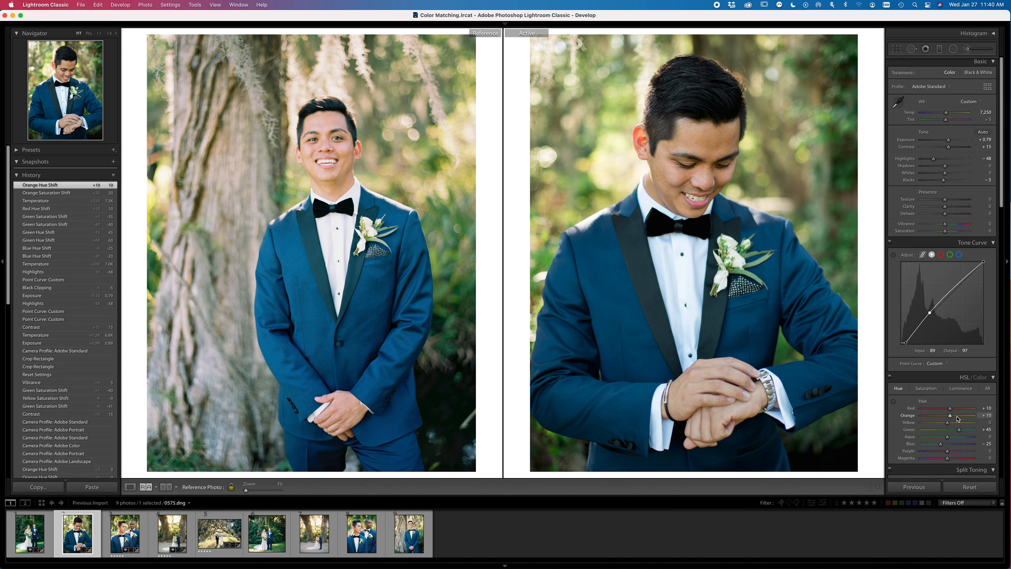
key("equal")
key("equal")
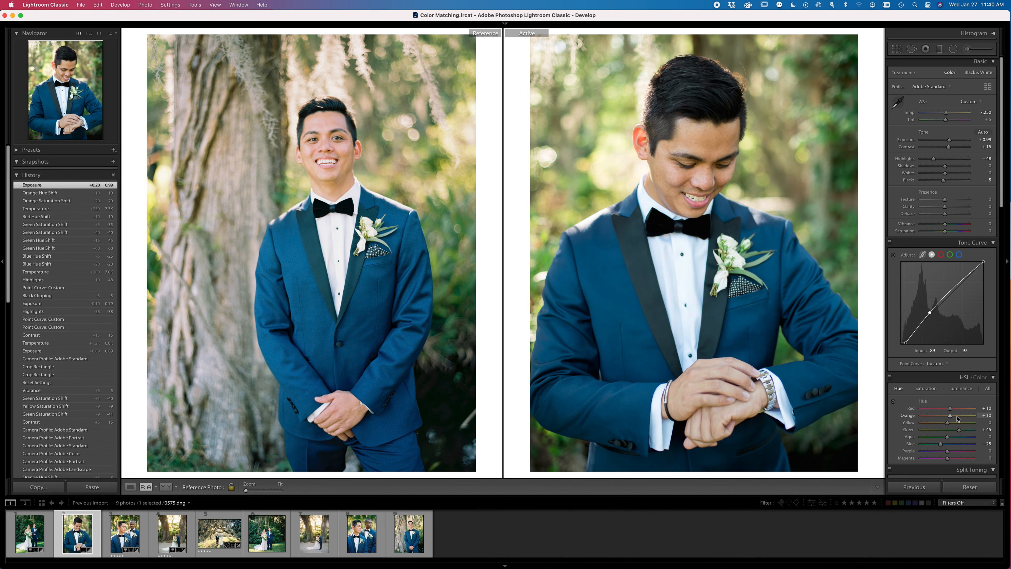
left_click(925, 388)
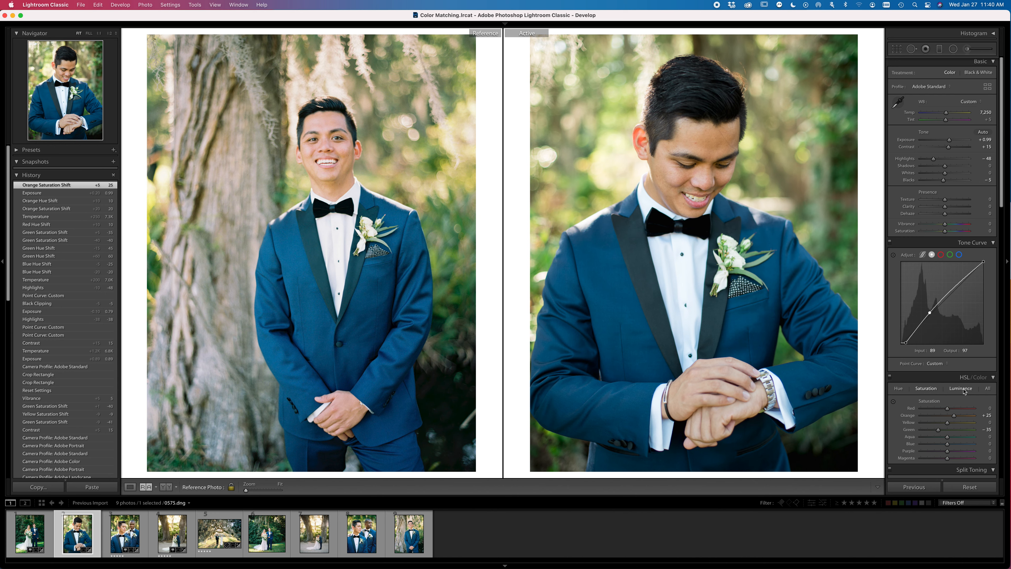
Split-tone the highlights with hue 55 and saturation 5
scroll(964, 391, "down", 8)
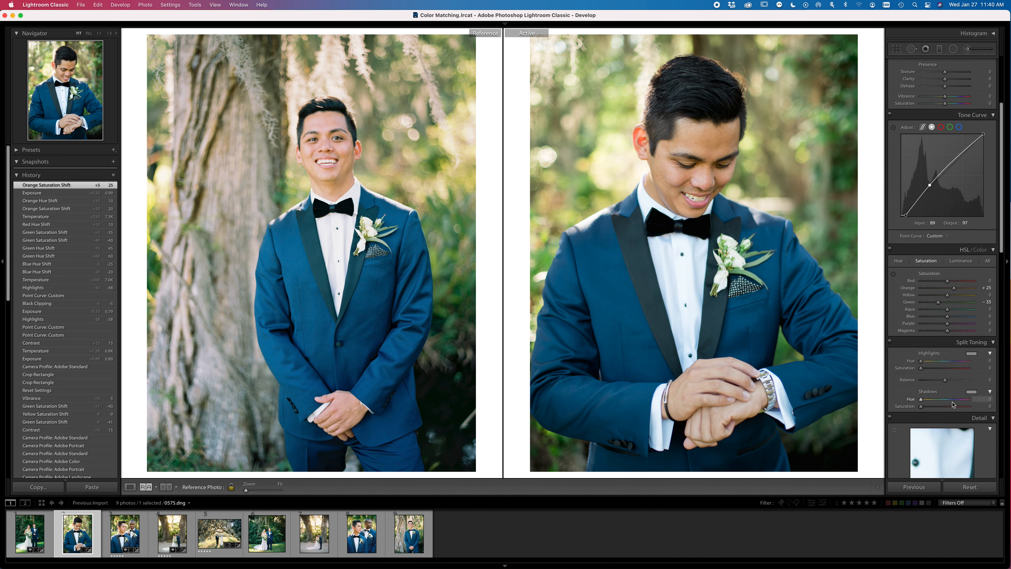
left_click(987, 253)
type("55")
key("Tab")
type("5")
key("Tab")
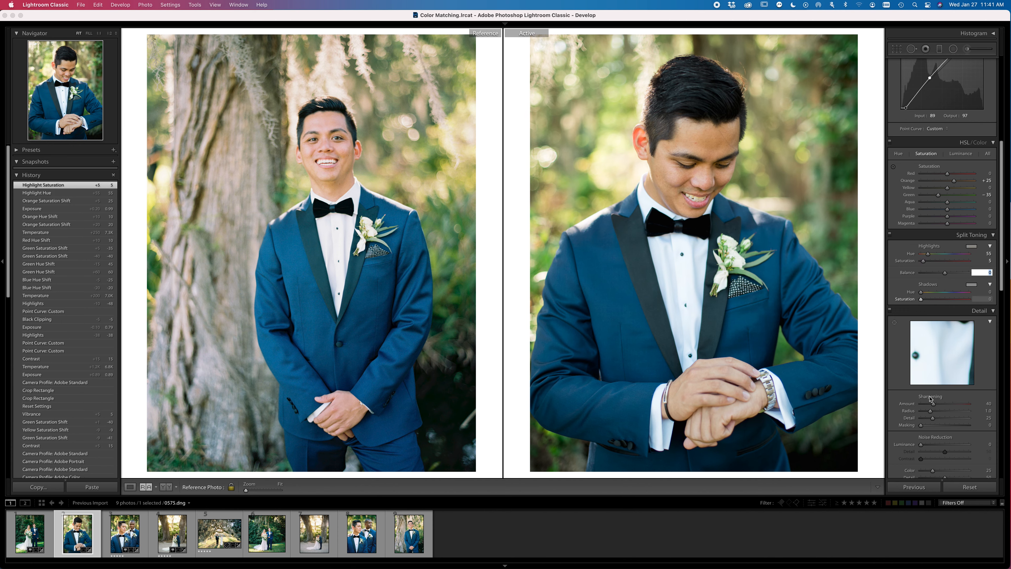
Reduce the sharpening amount to 25
scroll(936, 383, "down", 6)
key("Down")
key("Down")
key("Up")
key("Up")
key("Return")
left_click_drag(934, 279, 933, 279)
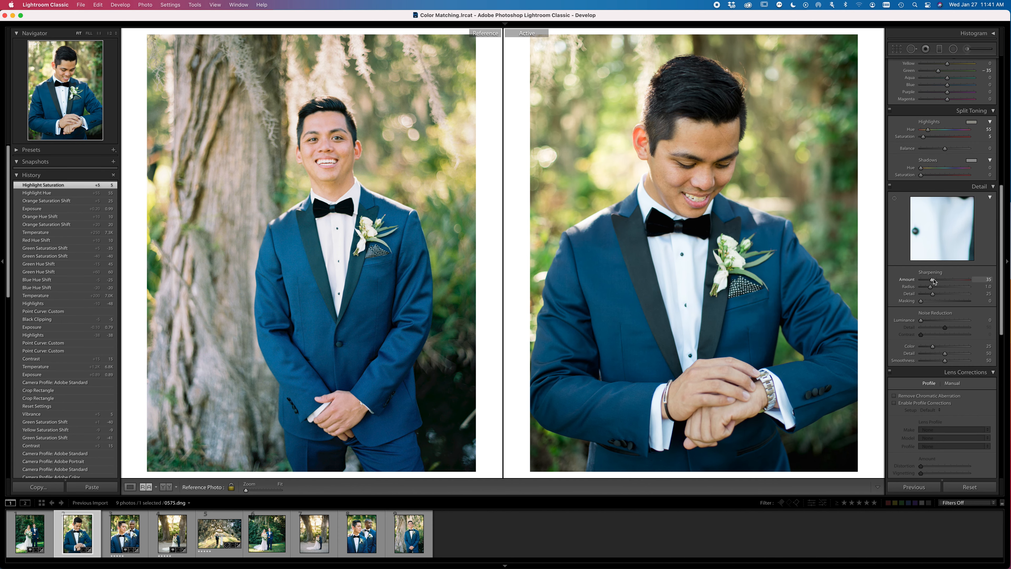
Add film grain with an amount of 15
scroll(935, 303, "down", 20)
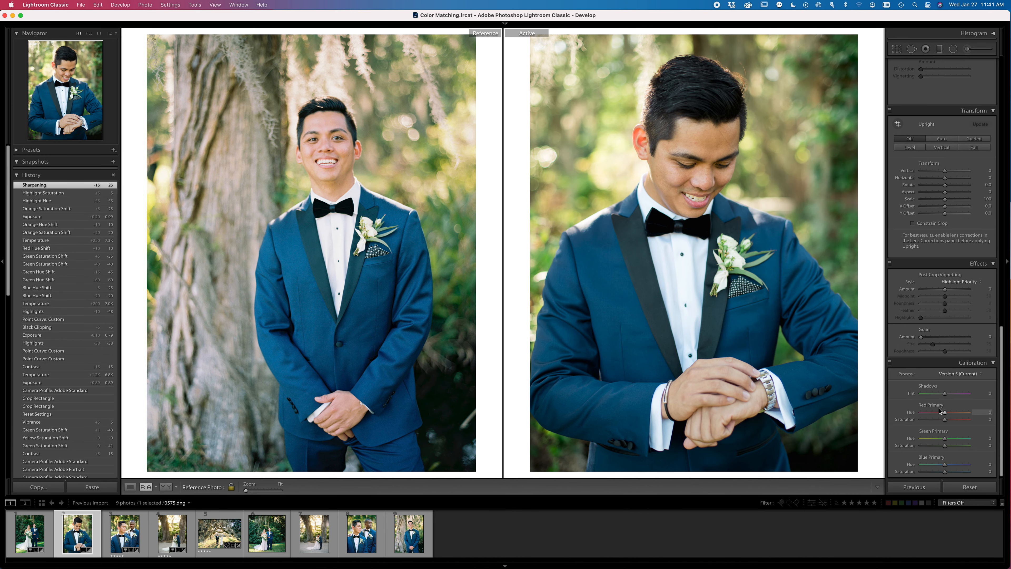
key("Up")
key("Up")
key("Up")
key("Up")
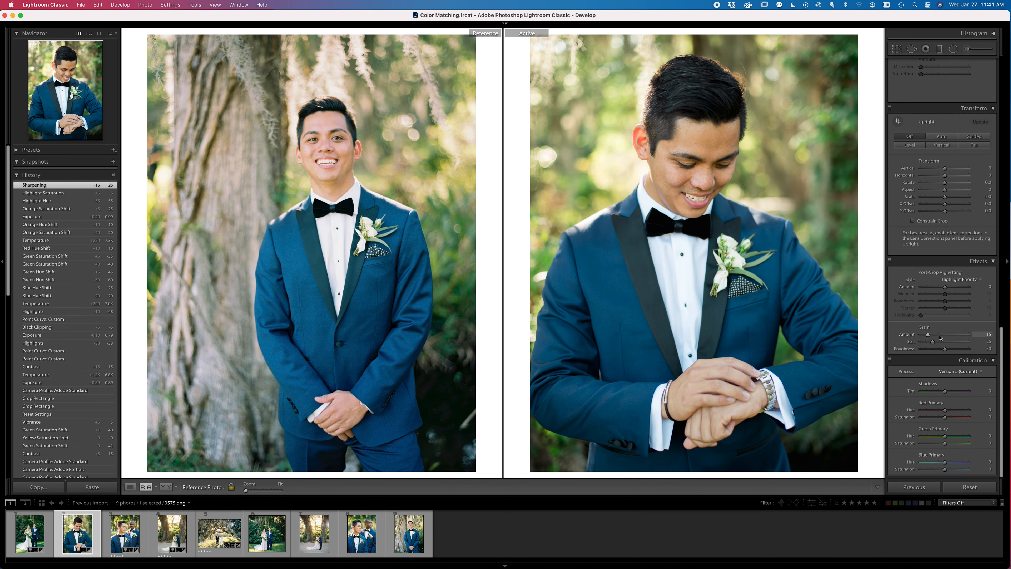
Set the shadows to +5 and the blacks to -10
scroll(912, 232, "up", 15)
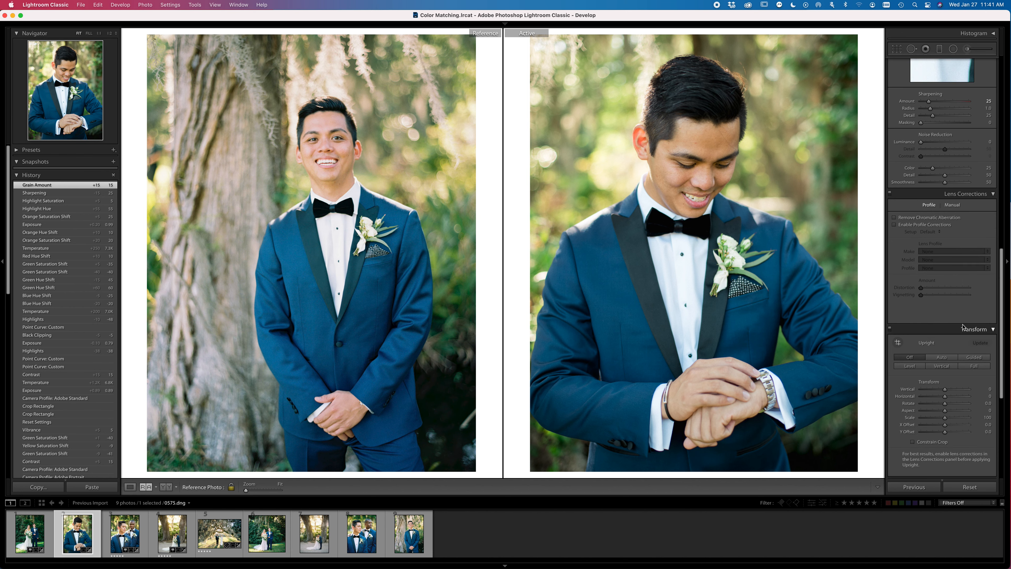
scroll(912, 232, "up", 2)
key("Up")
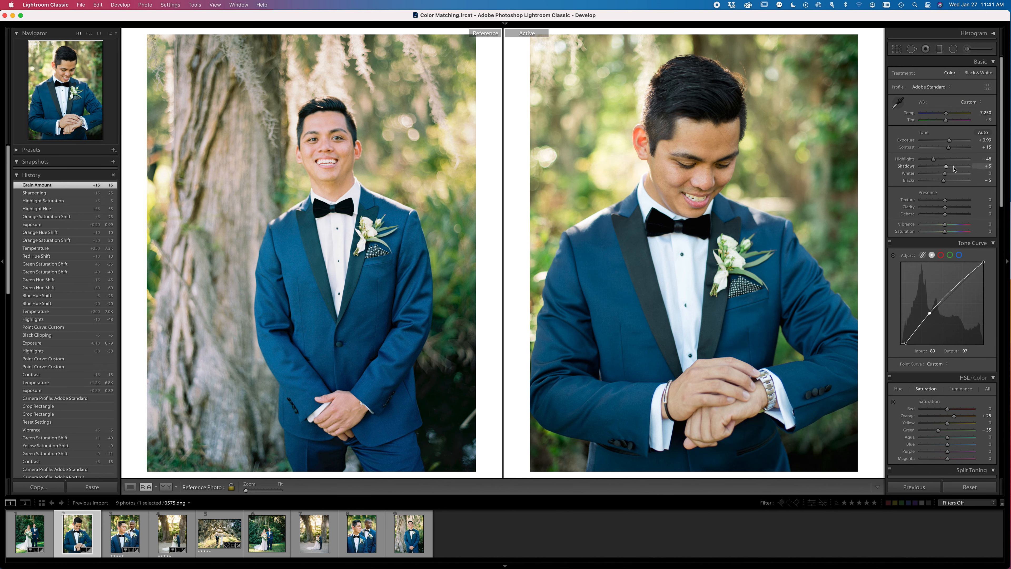
key("Down")
key("Down")
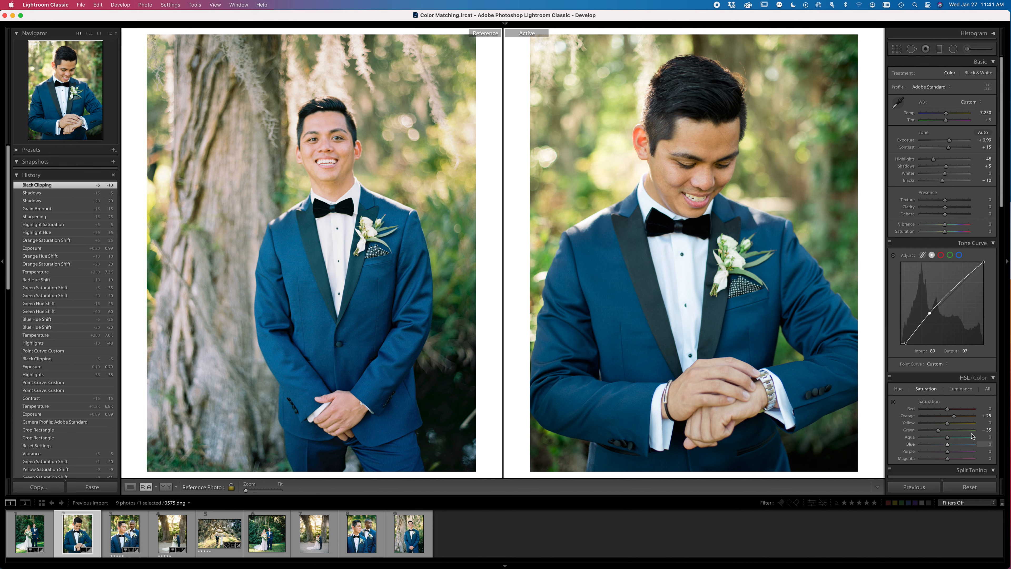
Set the yellows to hue +5 and saturation -10, and reduce the green saturation to -40
left_click(898, 388)
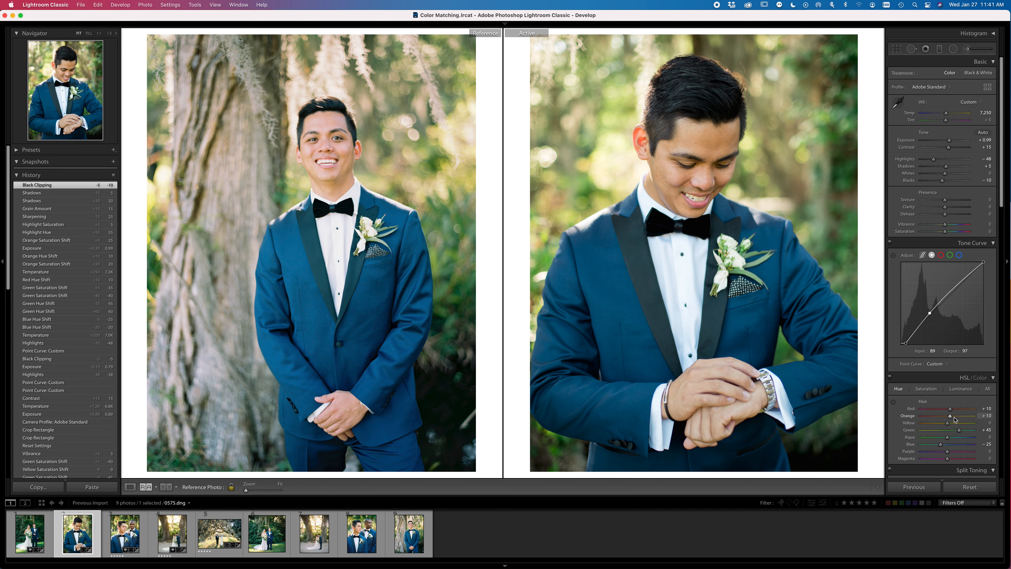
left_click_drag(954, 424, 957, 424)
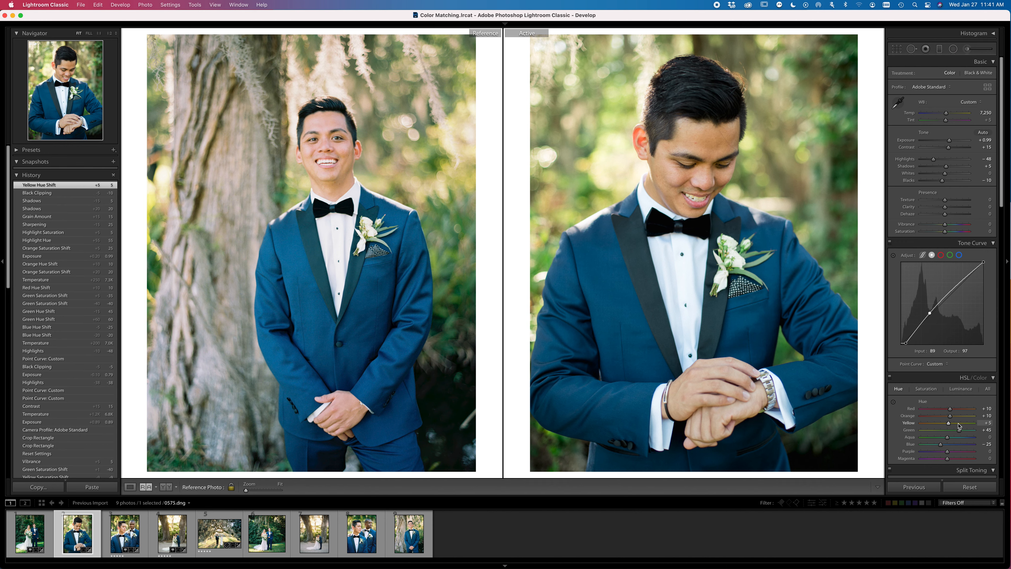
left_click(926, 389)
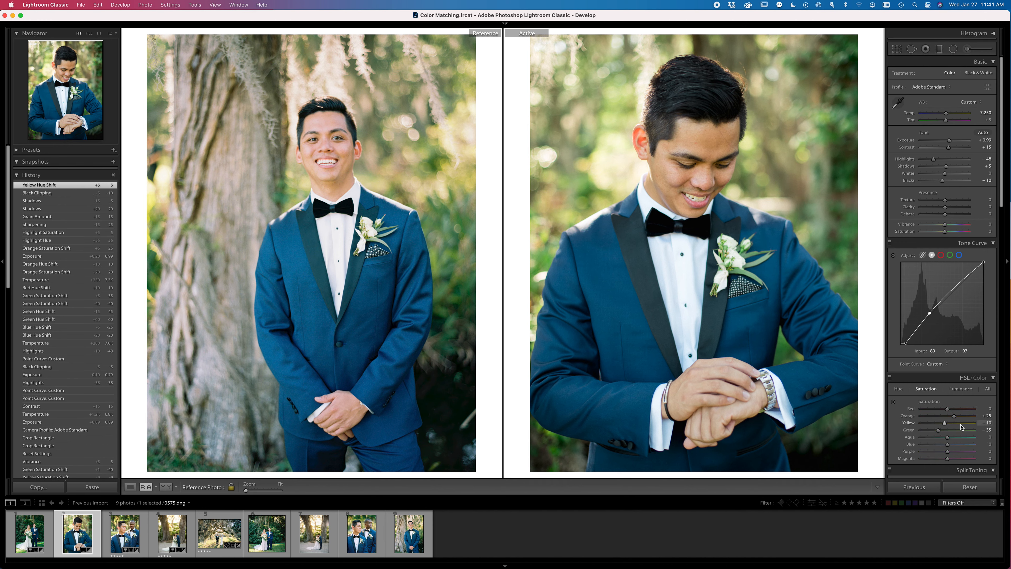
key("Down")
Compare the groom's watch photo before and after the edits against the reference portrait
key("backslash")
key("backslash")
key("backslash")
key("backslash")
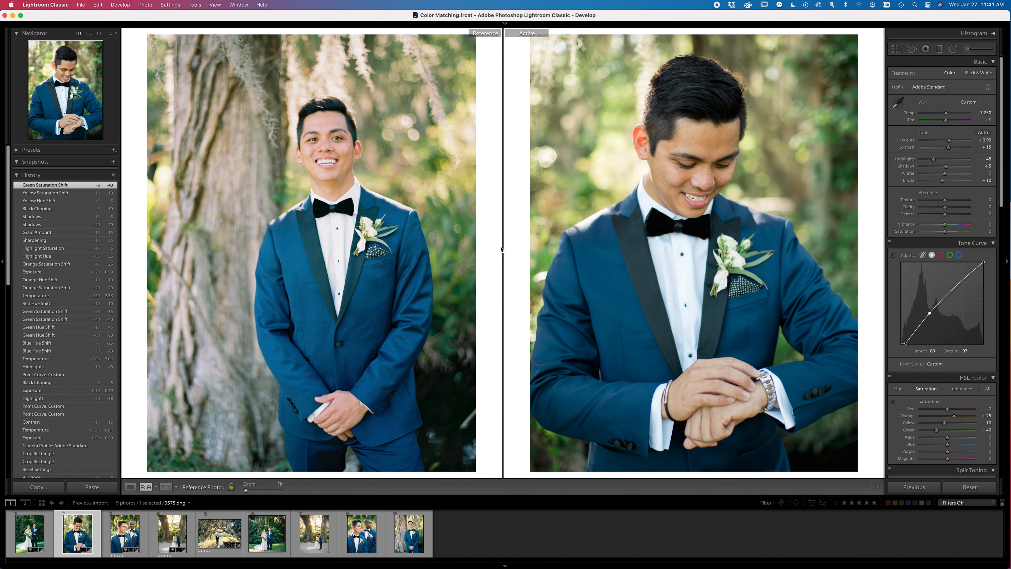
key("backslash")
key("backslash")
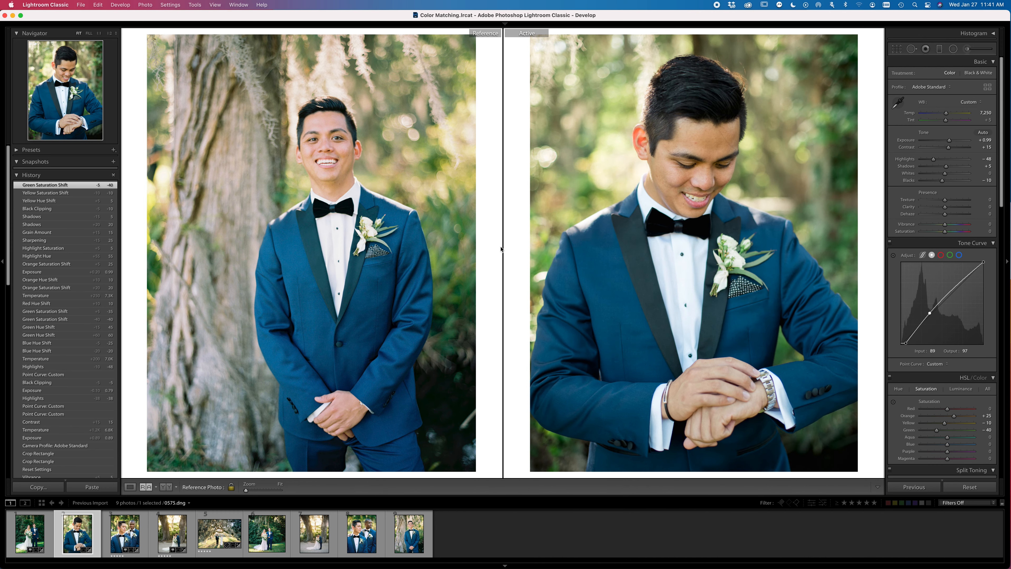
Open the photo of the couple under the mossy oak, reset its edits, and show it alone at full view
left_click(223, 538)
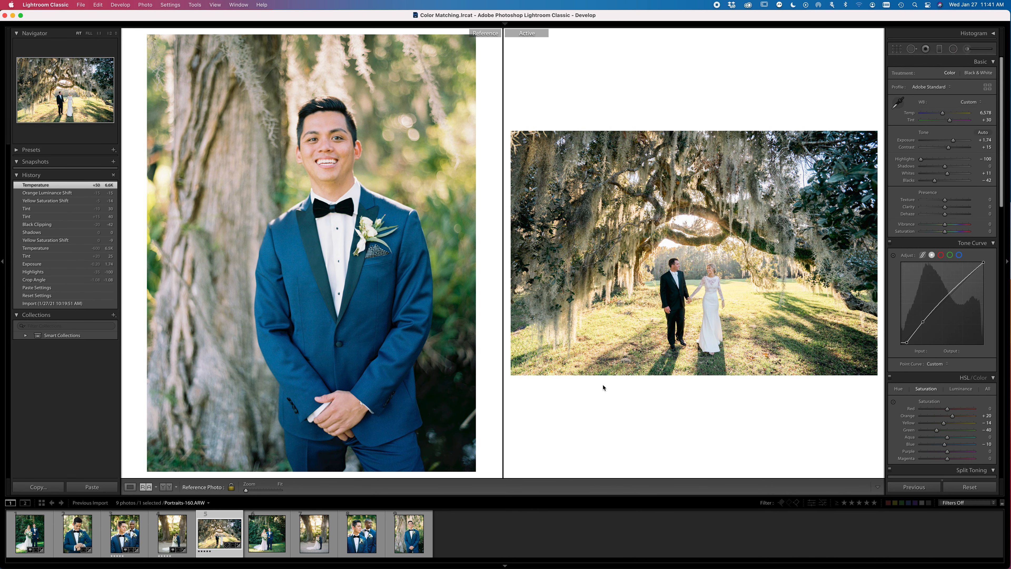
left_click(975, 490)
key("d")
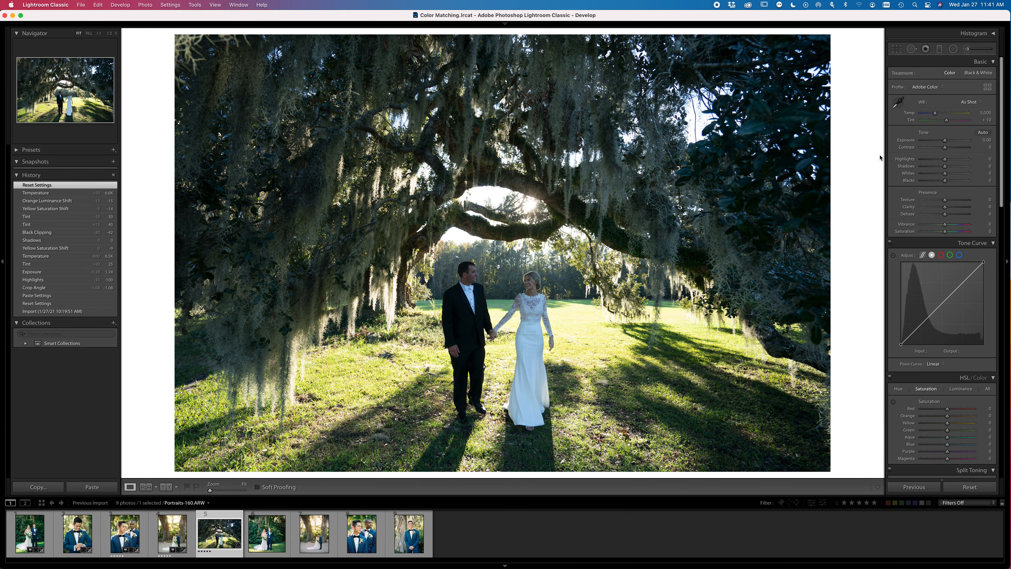
Straighten the oak tree photo by about -0.8 degrees, keep the original aspect ratio, and reposition the crop over the couple
key("r")
left_click_drag(853, 178, 853, 171)
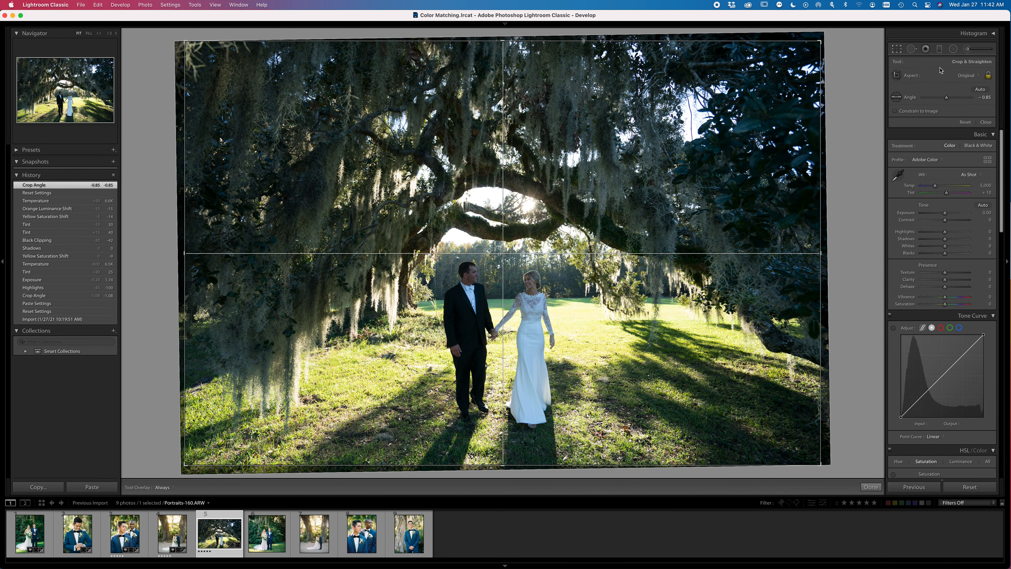
left_click(967, 75)
key("Return")
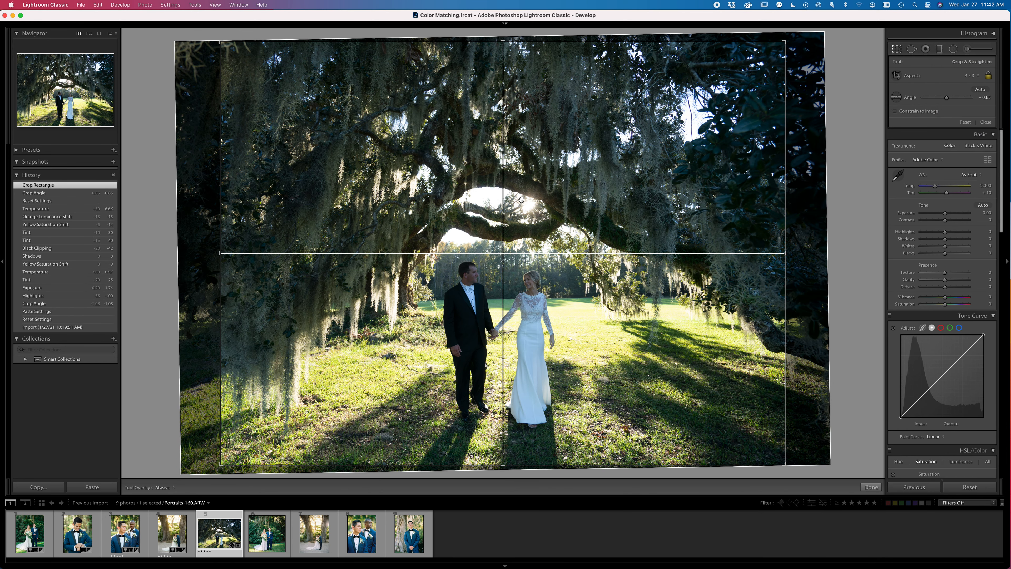
left_click_drag(597, 194, 613, 202)
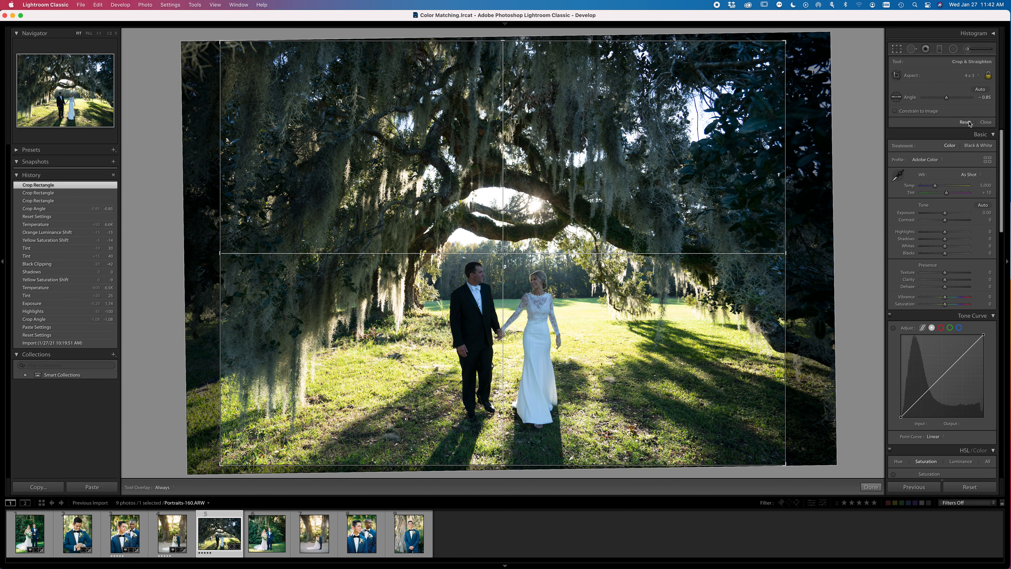
left_click(969, 75)
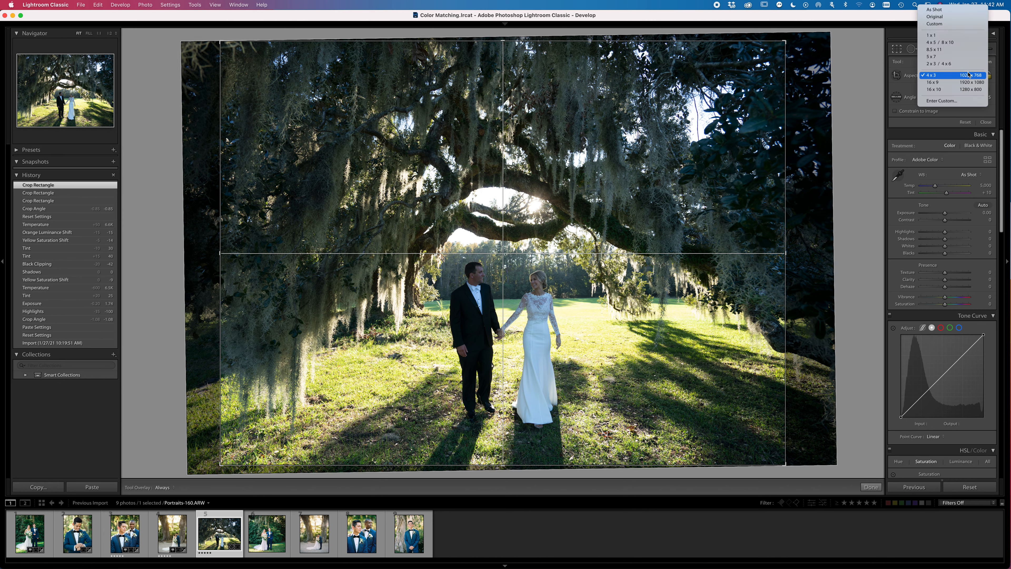
left_click(970, 17)
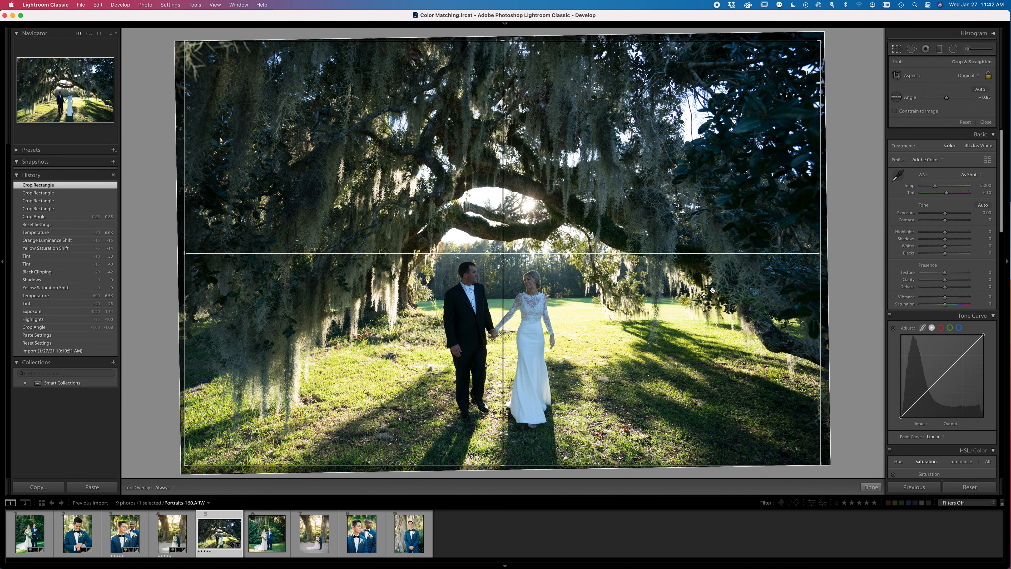
left_click_drag(683, 274, 689, 271)
key("Return")
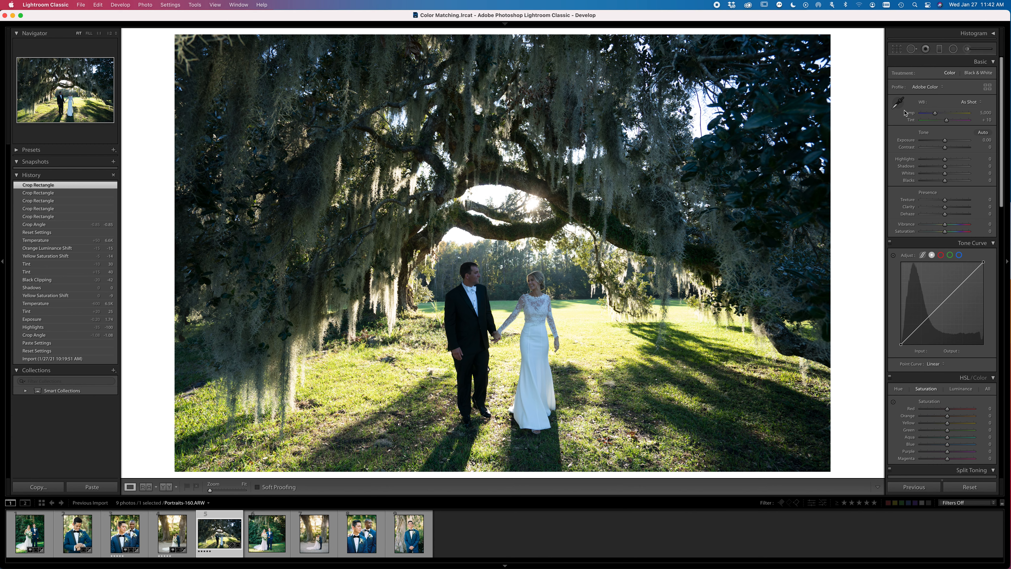
Apply the Adobe Standard profile and raise the exposure to +0.99
left_click(927, 87)
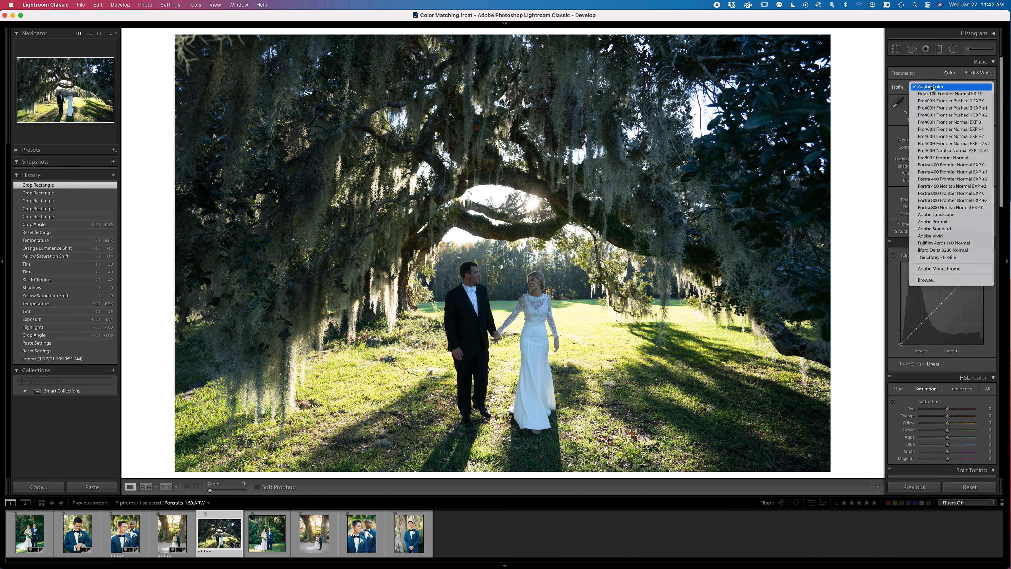
left_click(966, 229)
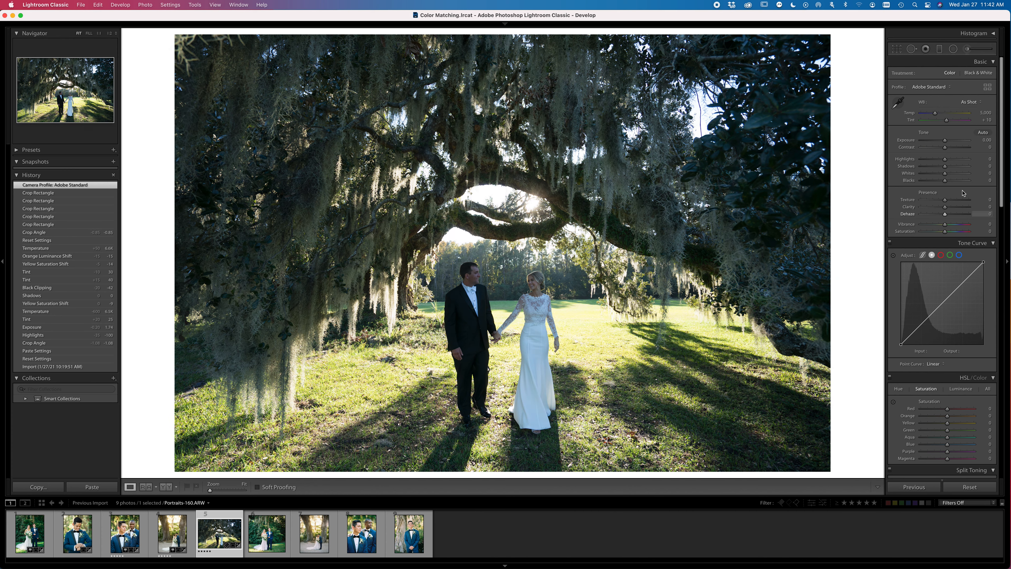
left_click(949, 140)
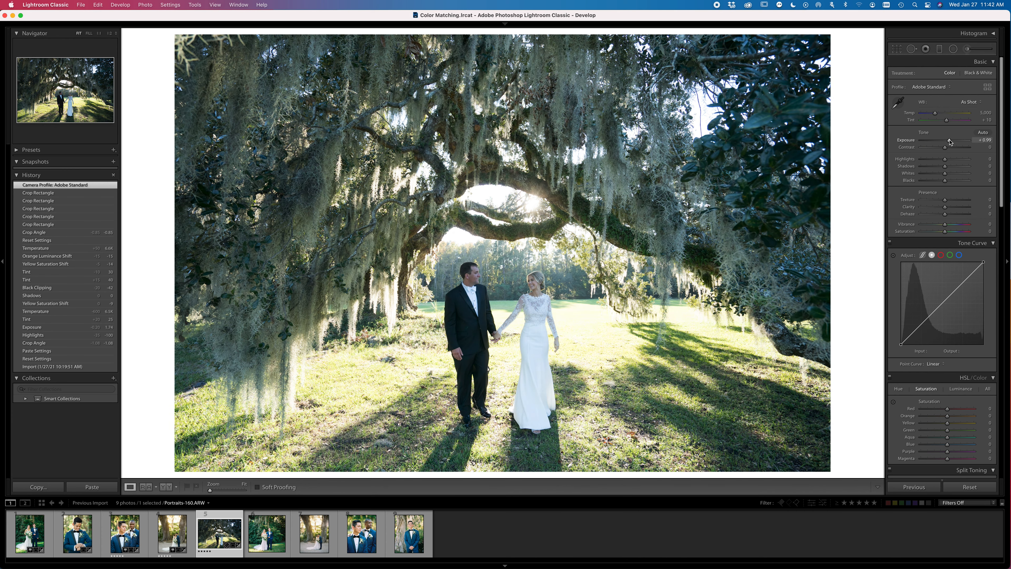
Warm the white balance to a temperature of 5,800 and a tint of +20
key("shift+Up")
key("shift+Up")
key("shift+Up")
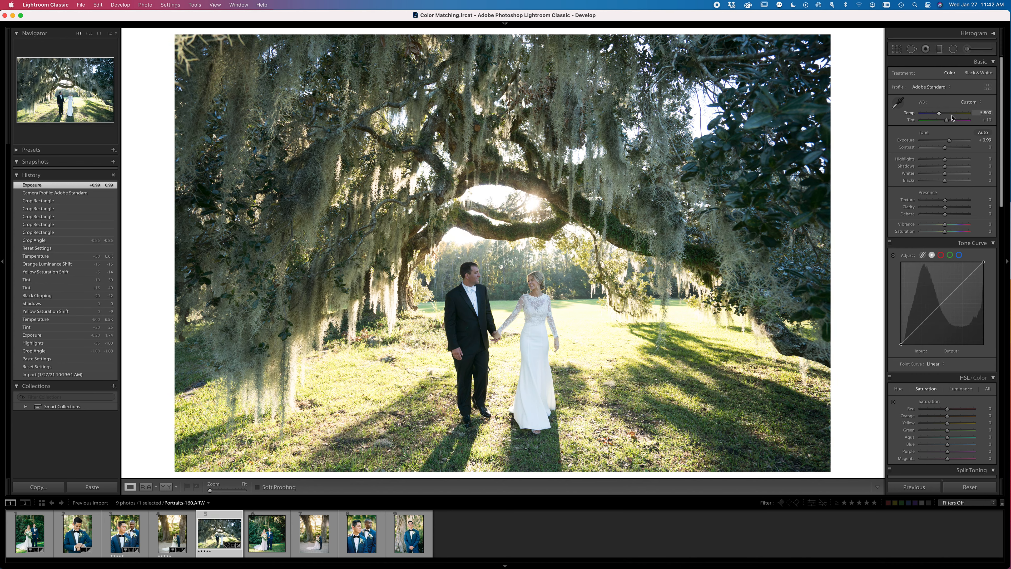
key("shift+Up")
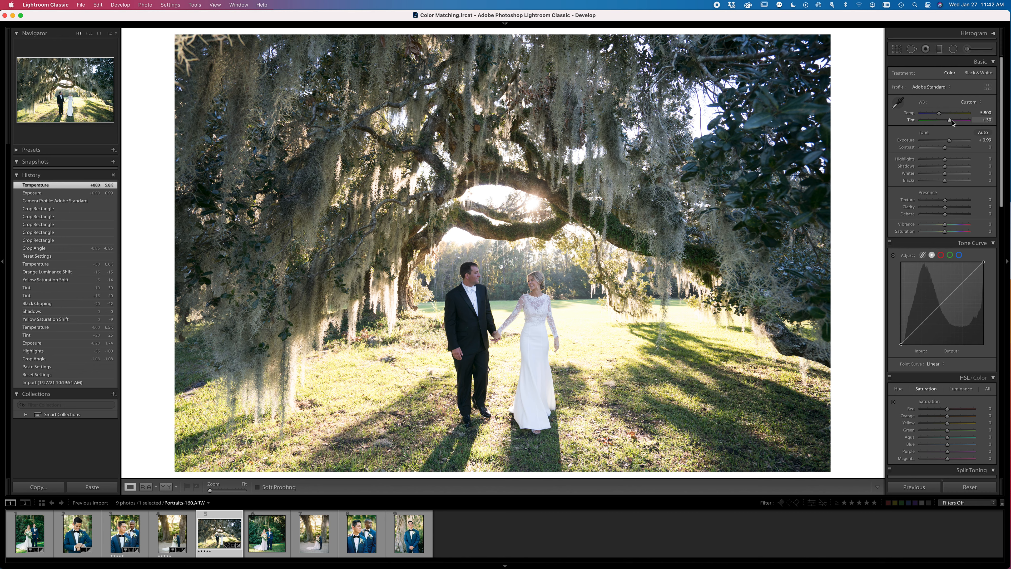
key("Down")
key("Down")
key("Up")
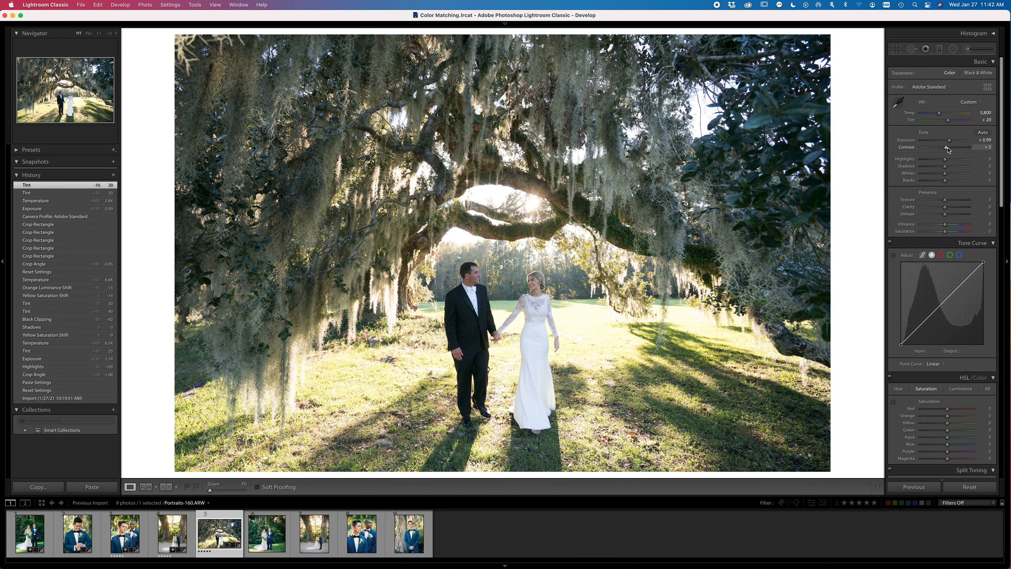
Set the contrast to +15 and highlights to -47, and lift the tone curve's midtones to input 99, output 105
left_click_drag(944, 159, 933, 161)
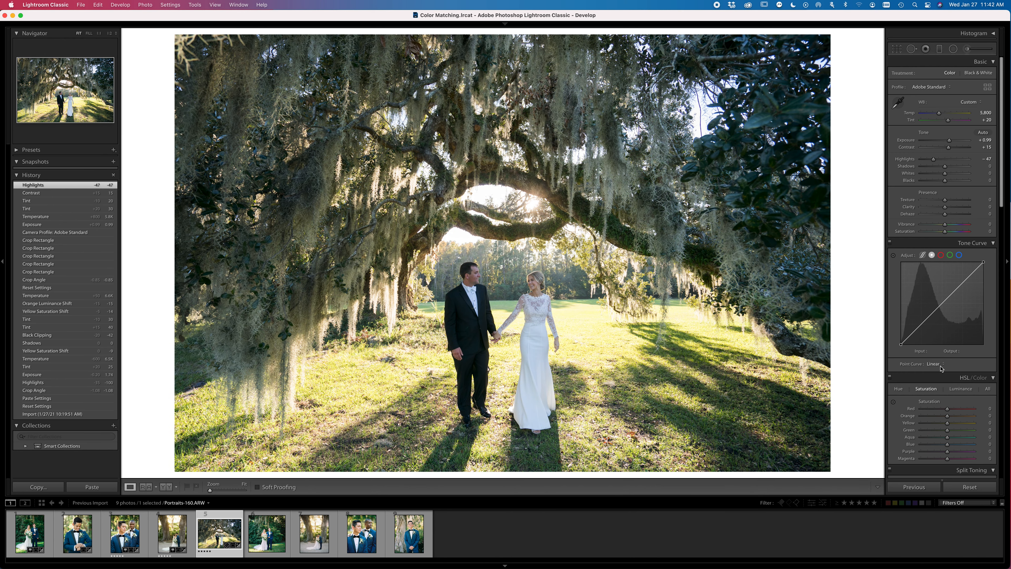
left_click_drag(900, 343, 933, 311)
key("super+z")
Set the exposure to +1.19 and the temperature to 6,150
left_click_drag(949, 140, 934, 162)
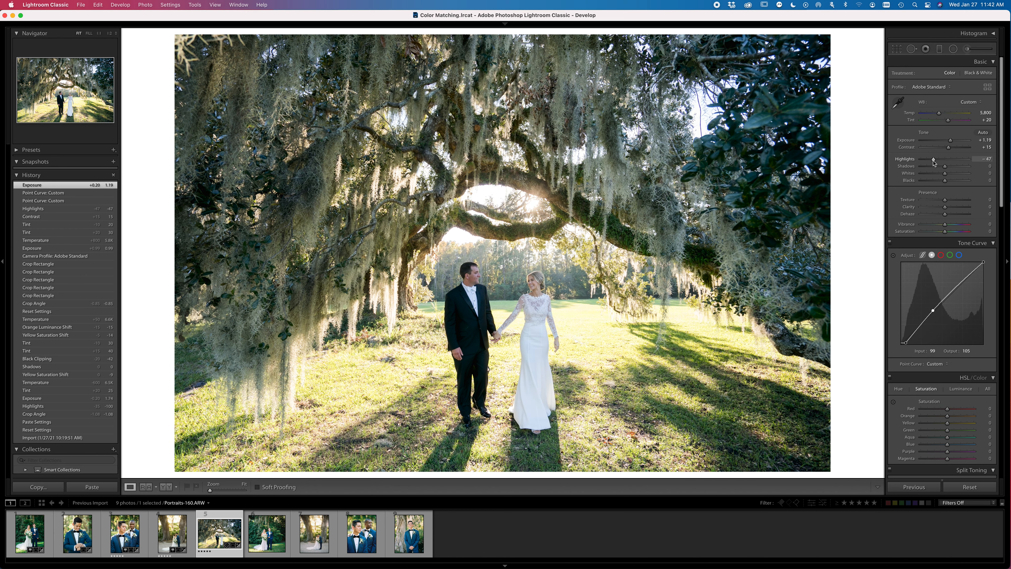
left_click_drag(939, 113, 941, 115)
left_click_drag(941, 114, 941, 115)
Shift the yellow hue to +20 and the green hue to +35
left_click(897, 389)
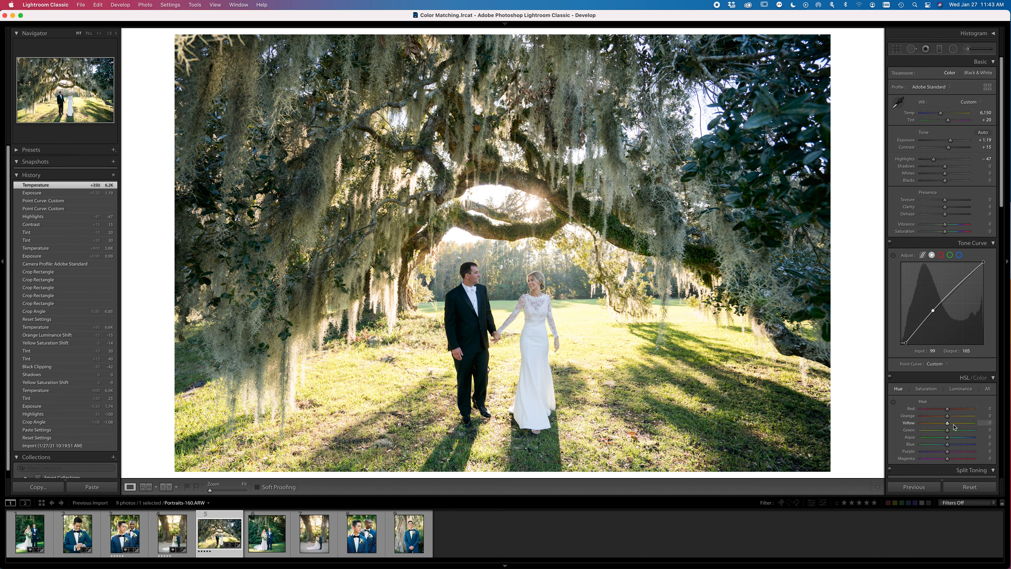
left_click(955, 424)
left_click_drag(956, 432, 957, 433)
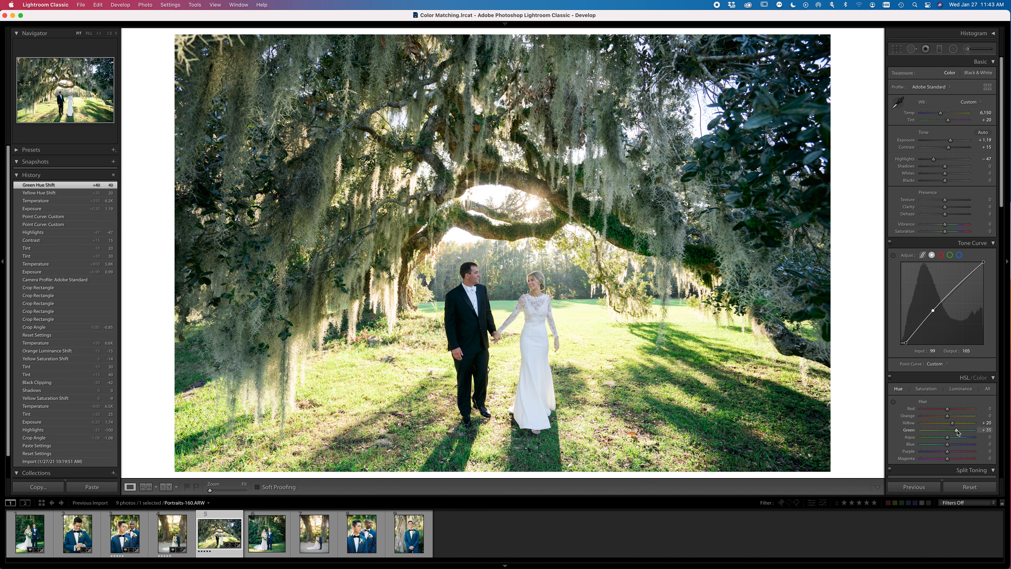
Set the saturation of the greens to -40, the yellows to -5 and the oranges to +20
left_click(930, 389)
key("Down")
key("Down")
key("Down")
key("Down")
key("Down")
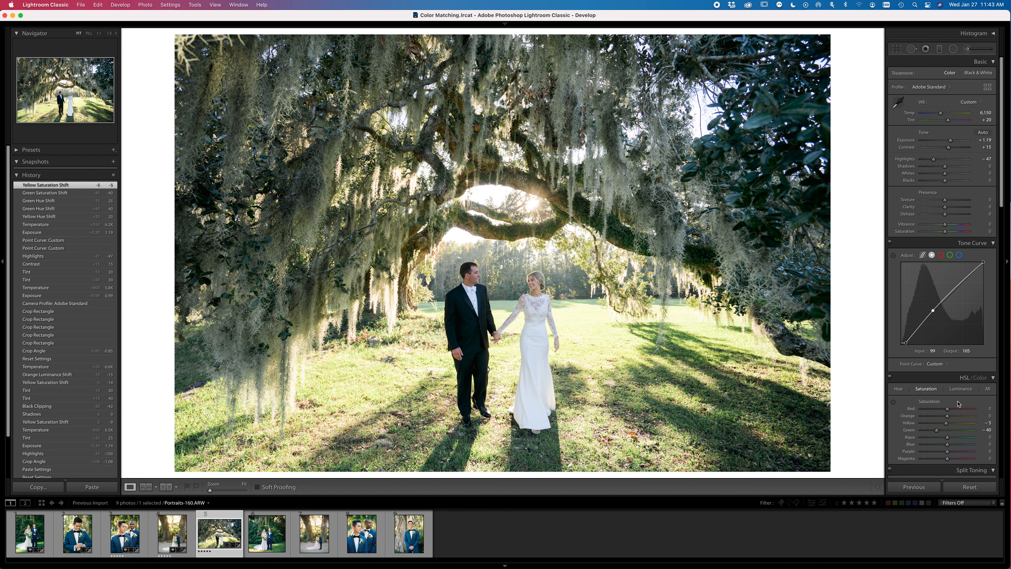
key("Up")
key("Up")
Set orange luminance to -10 and blue luminance to +5, and set saturation to -10 for blue and yellow and +15 for red
left_click(960, 388)
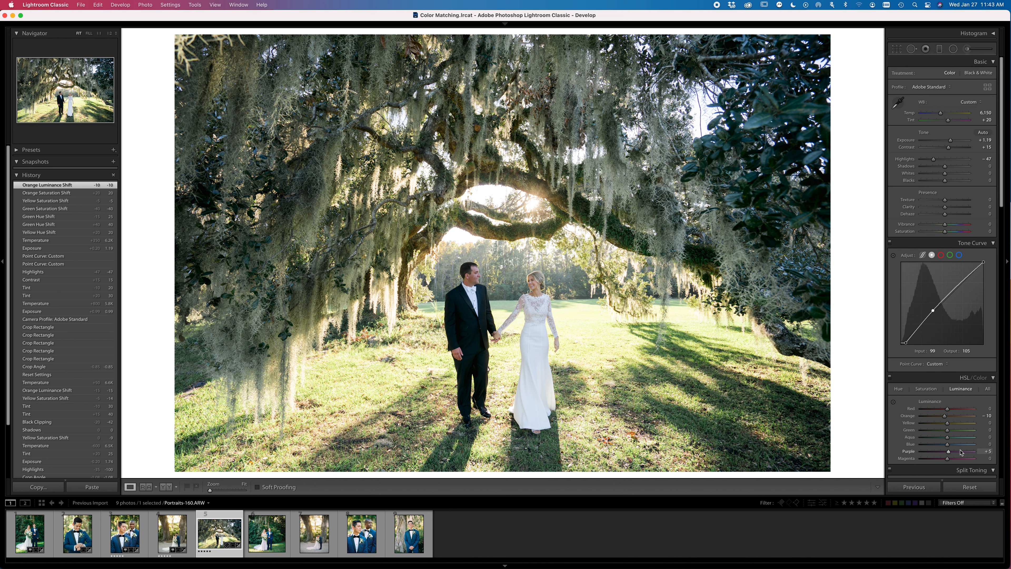
scroll(965, 446, "up", 2)
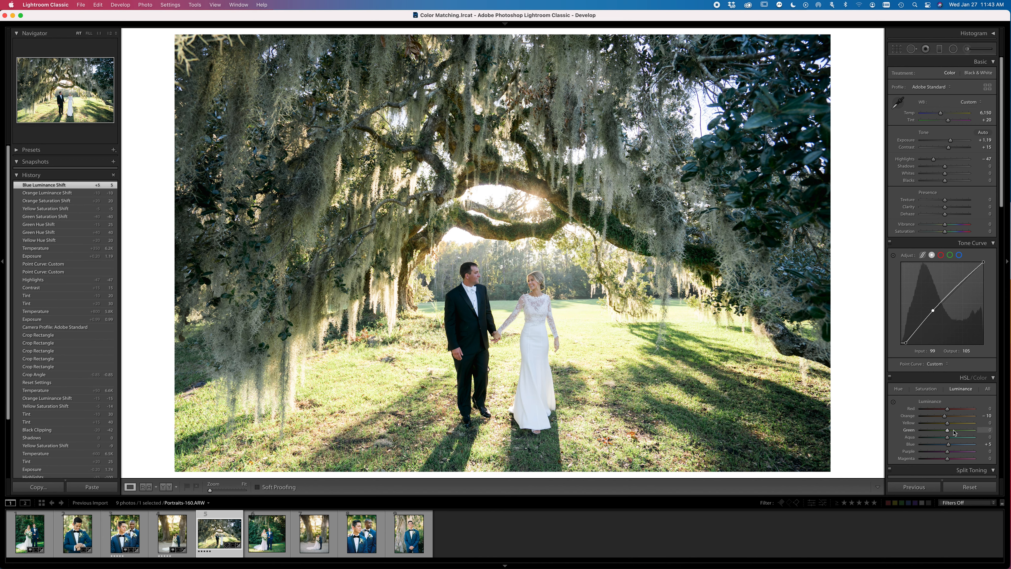
left_click(925, 388)
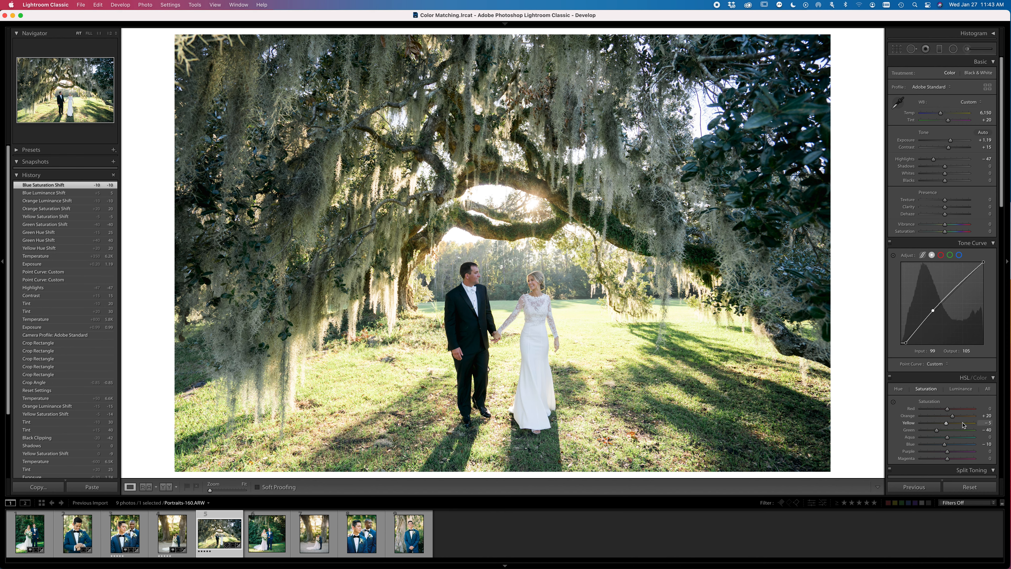
scroll(962, 425, "down", 1)
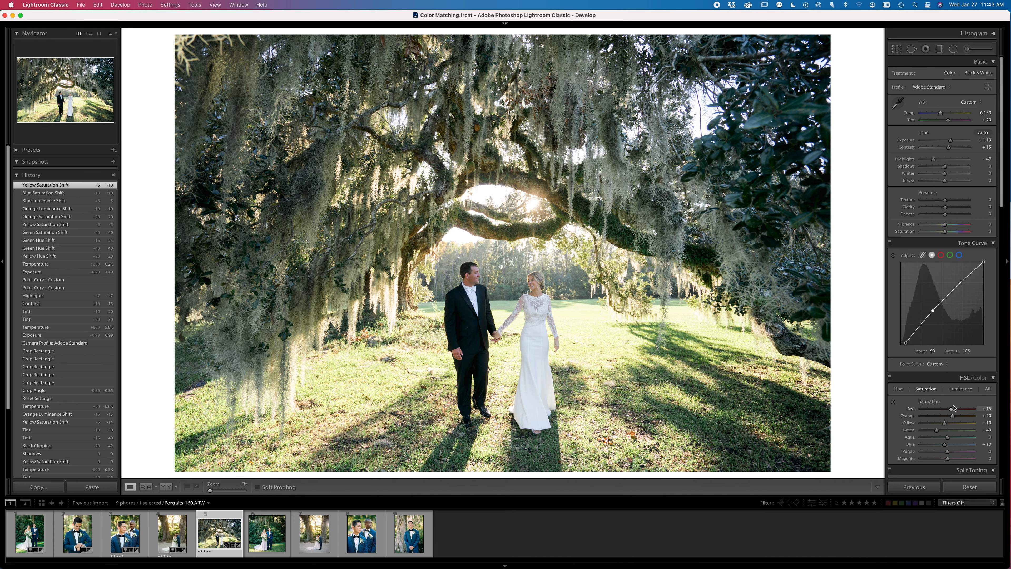
Compare the edit with its before version, and set the temperature to 6,600 and the exposure to +1.29
key("backslash")
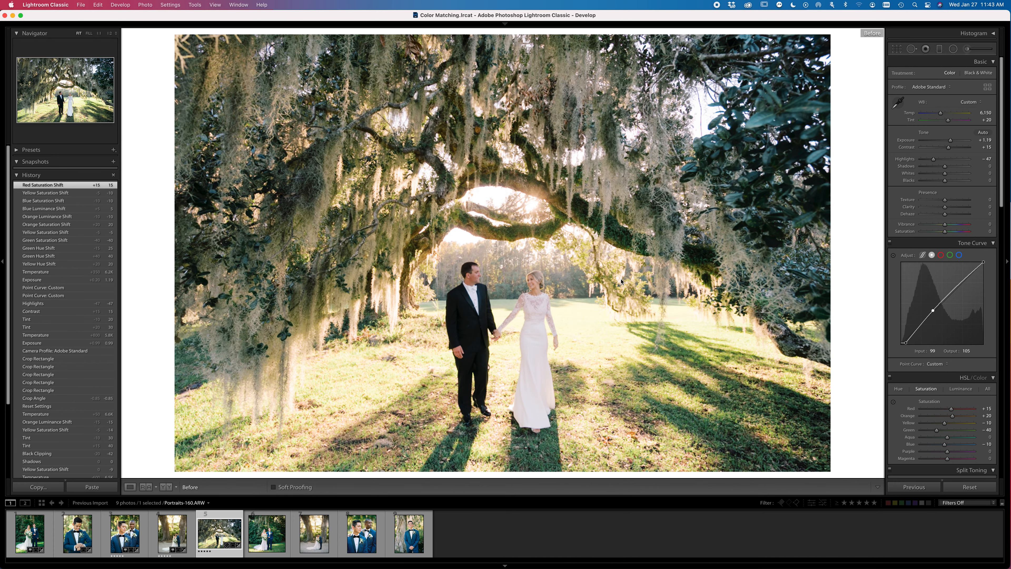
key("backslash")
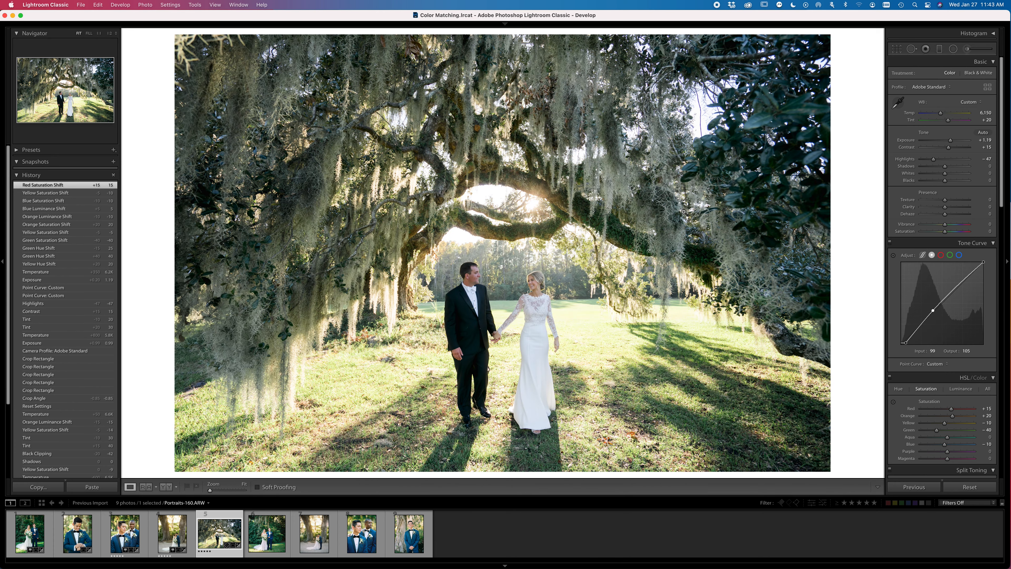
key("shift+Up")
key("shift+Up")
key("shift+Up")
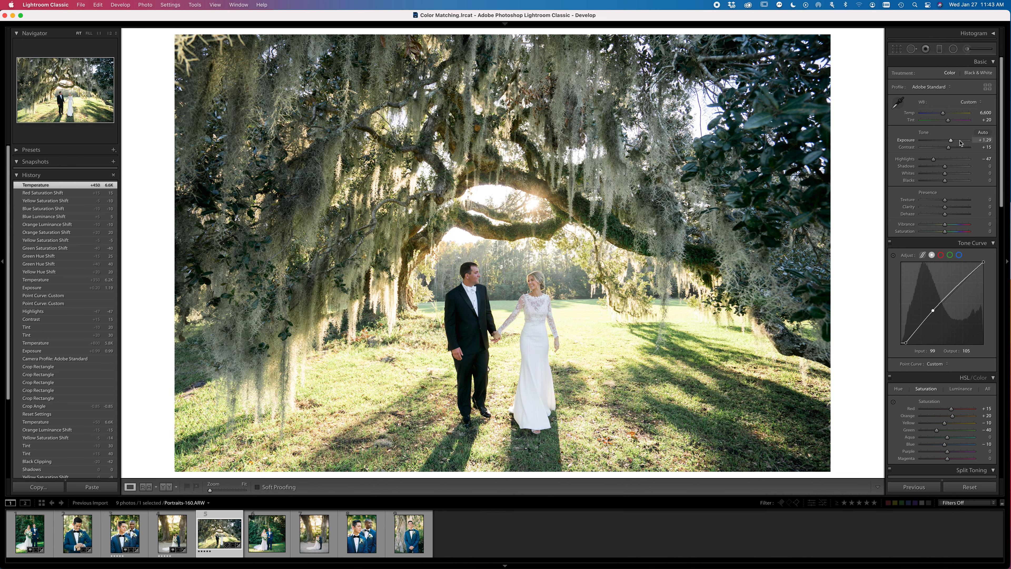
Inspect the couple up close, and set the sharpening amount to 25 and the grain amount to 15
scroll(964, 378, "down", 8)
key("z")
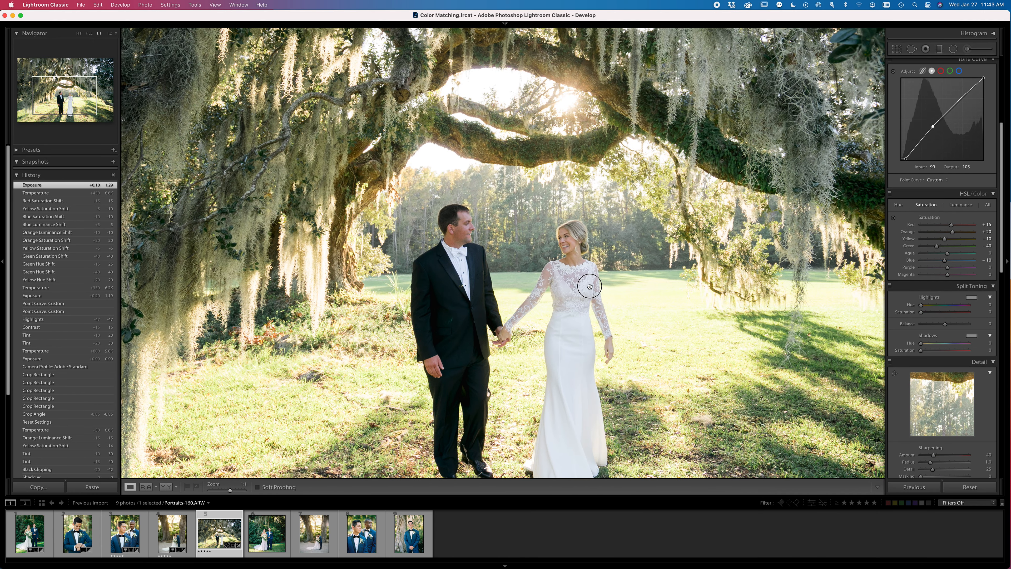
key("Down")
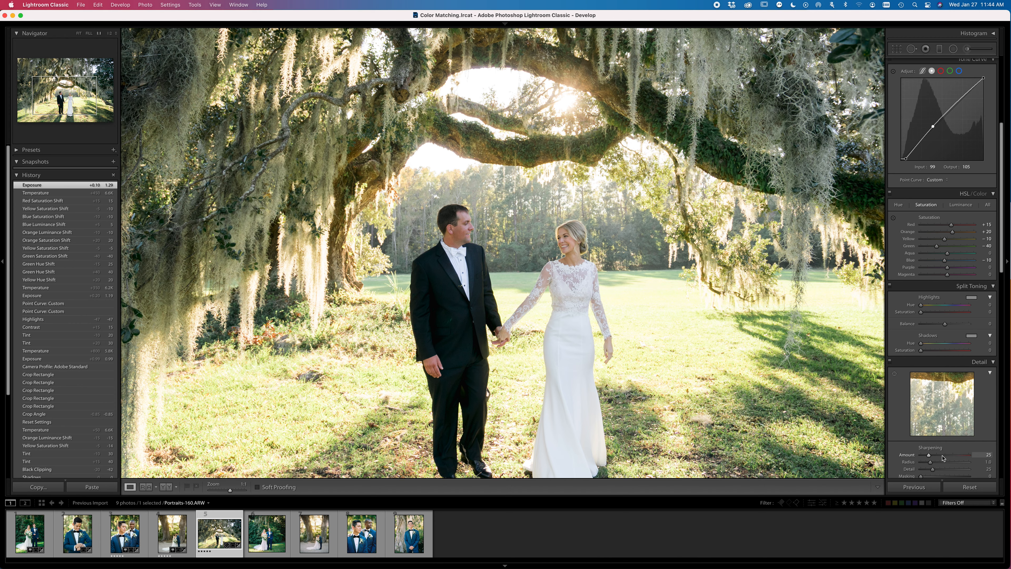
scroll(927, 417, "down", 6)
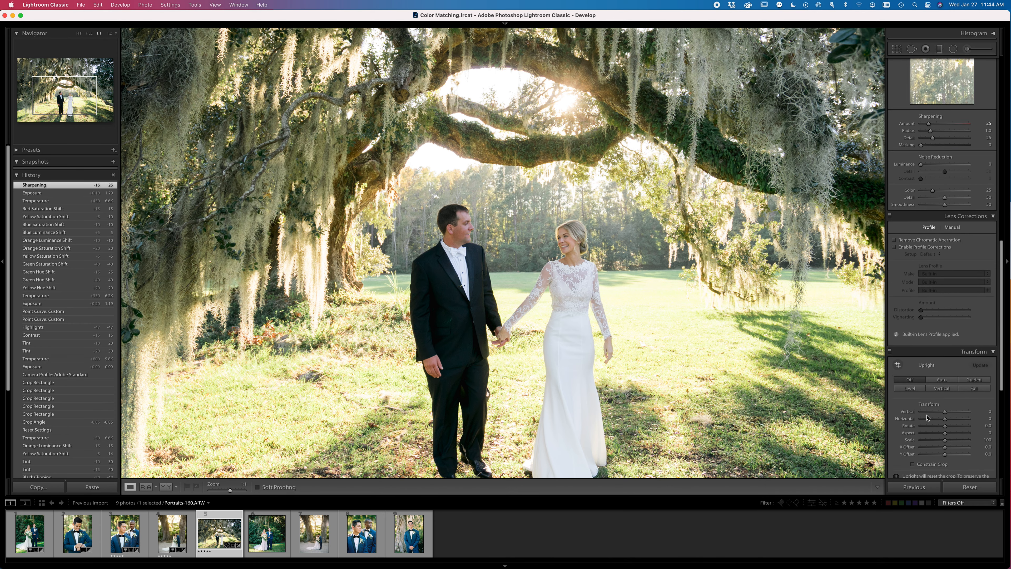
scroll(928, 417, "down", 4)
scroll(955, 358, "up", 8)
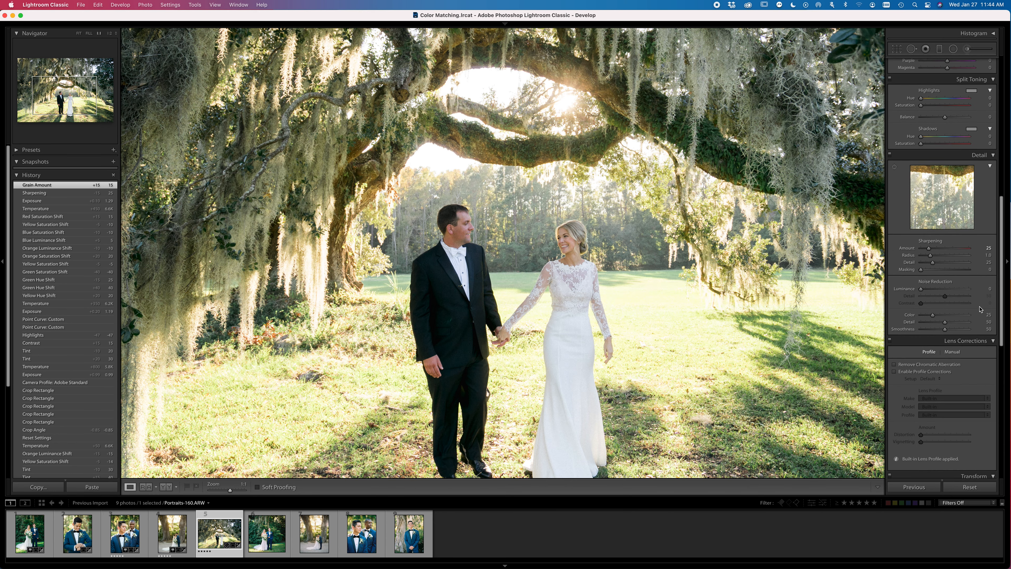
Split-tone the highlights with hue 55 and saturation 5
scroll(980, 309, "up", 5)
left_click(988, 231)
type("55")
key("Tab")
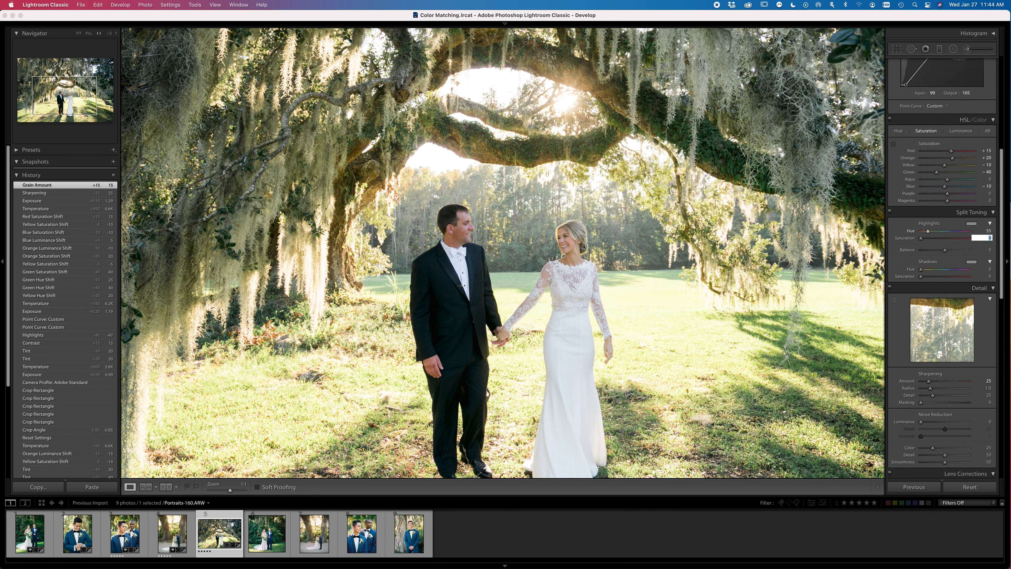
type("5")
key("Return")
Show the whole photo, set contrast to +20 and tint to +30, and move the tone curve's dark point to input 17, output 5
left_click(547, 314)
left_click(547, 315)
scroll(977, 135, "up", 6)
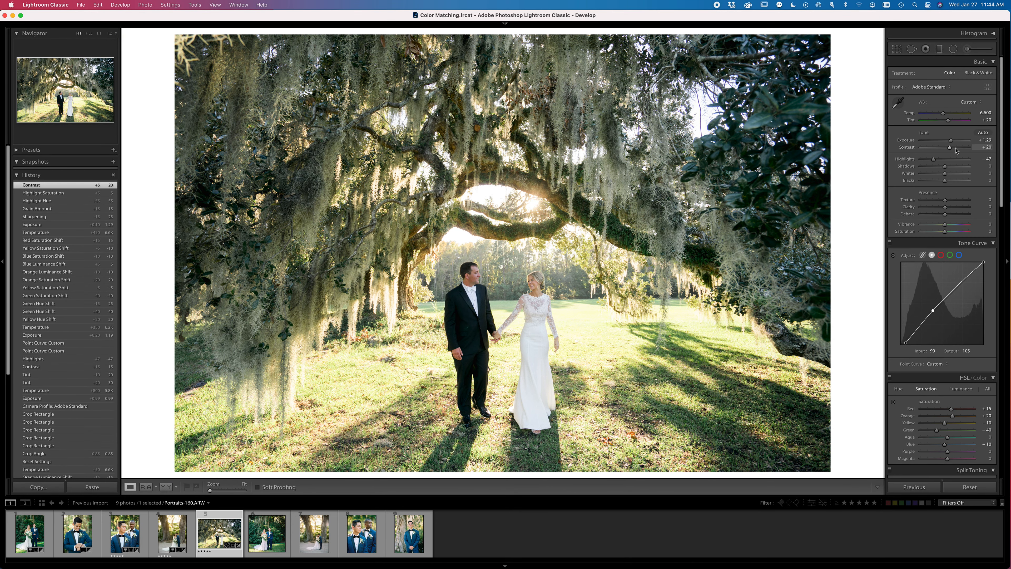
key("Up")
key("Up")
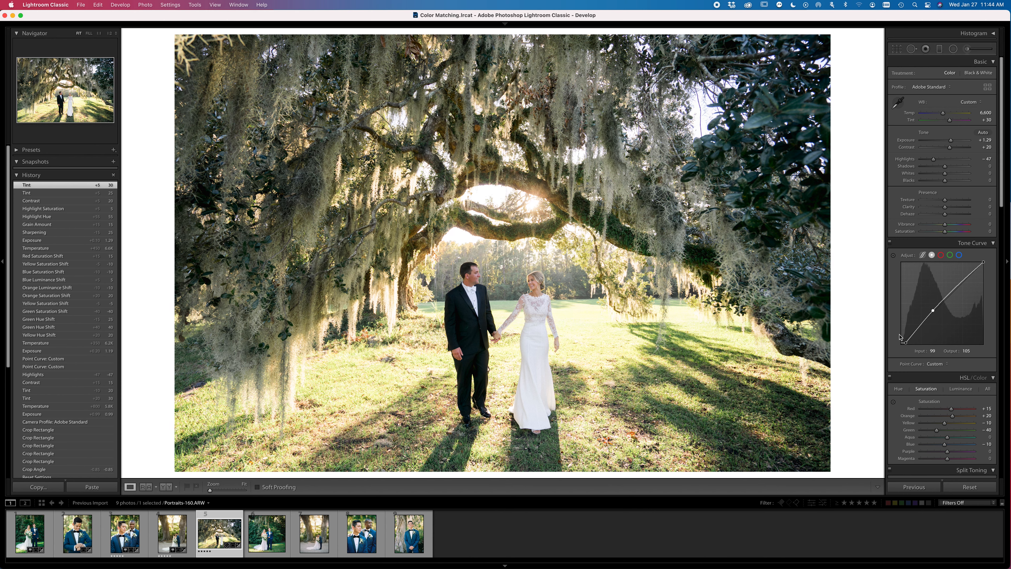
left_click_drag(908, 342, 906, 343)
left_click(960, 388)
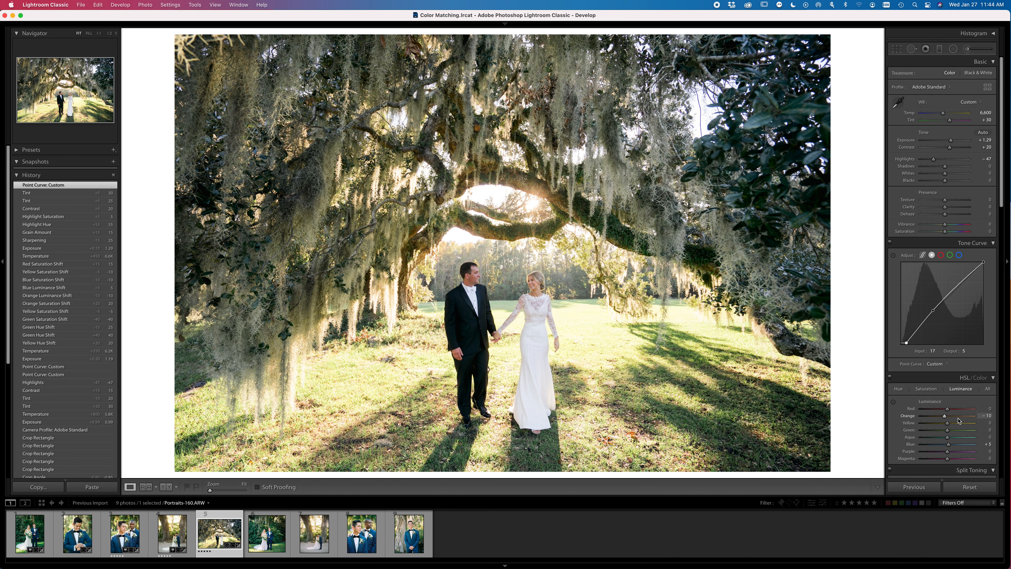
Reset the edits briefly to compare with the original, undo the reset, and raise the exposure to +1.39
left_click(969, 487)
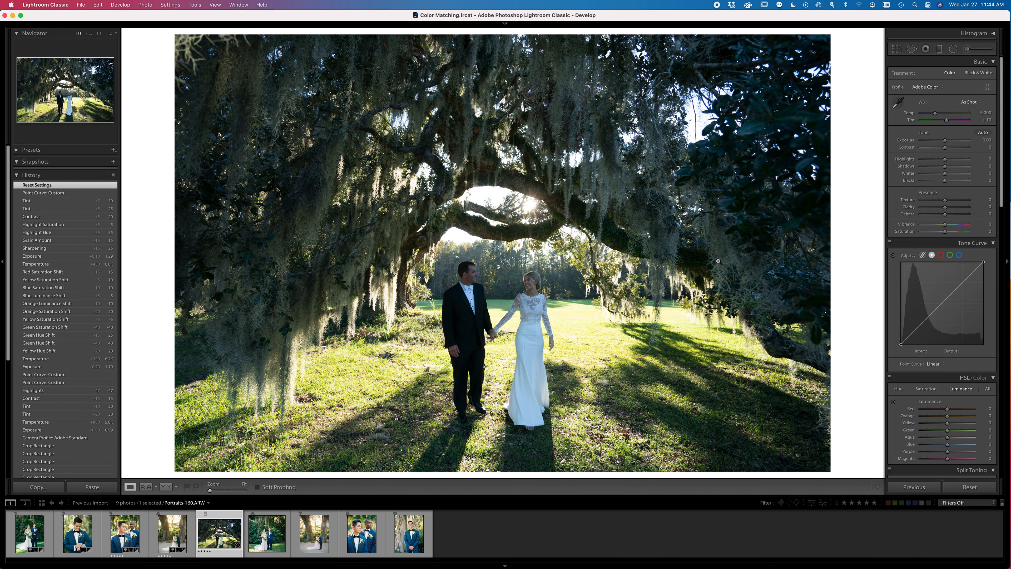
key("super+z")
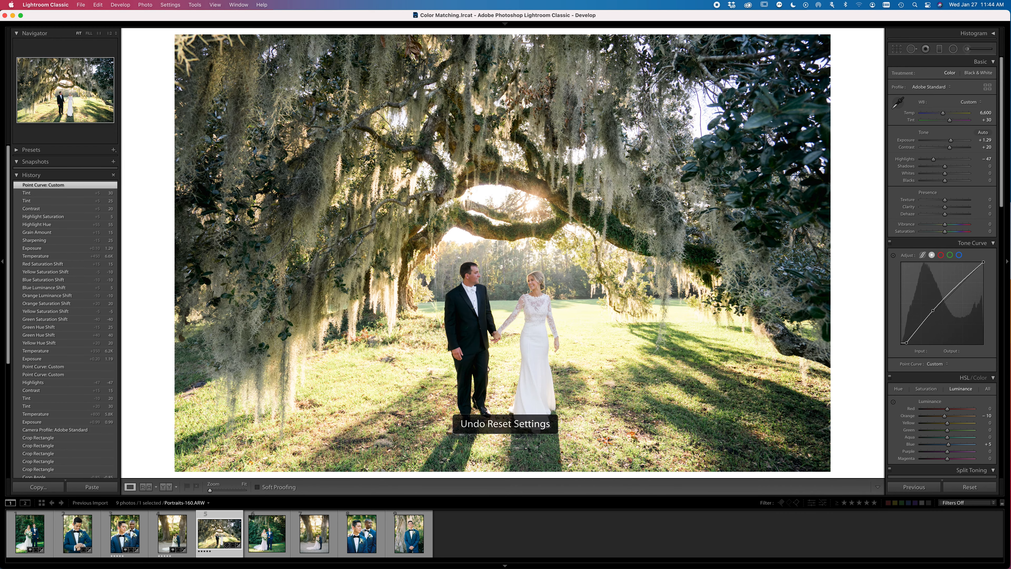
scroll(960, 143, "up", 2)
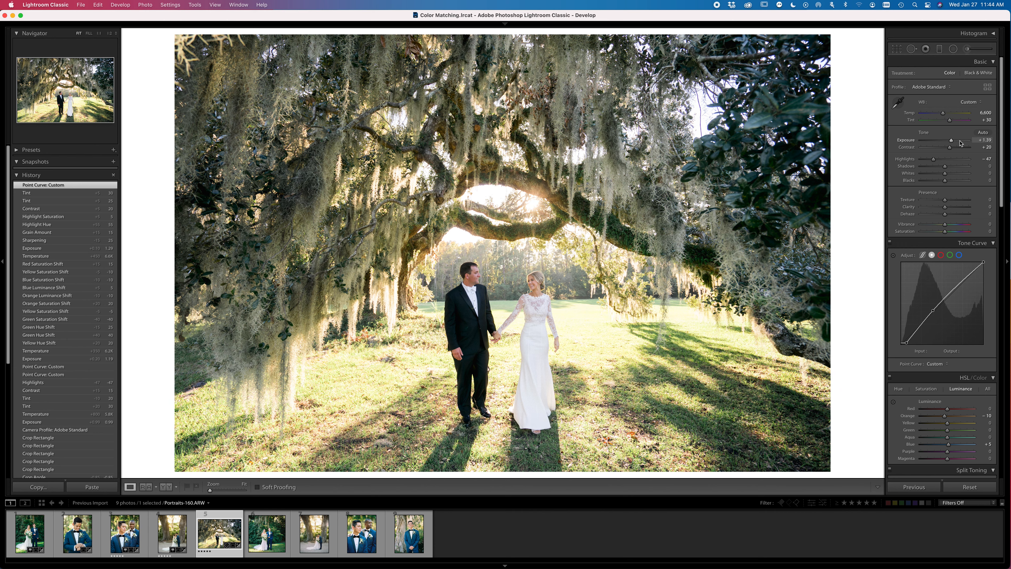
Lower the oak tree photo's highlights to -63 and review its remaining develop settings
left_click_drag(933, 162, 929, 163)
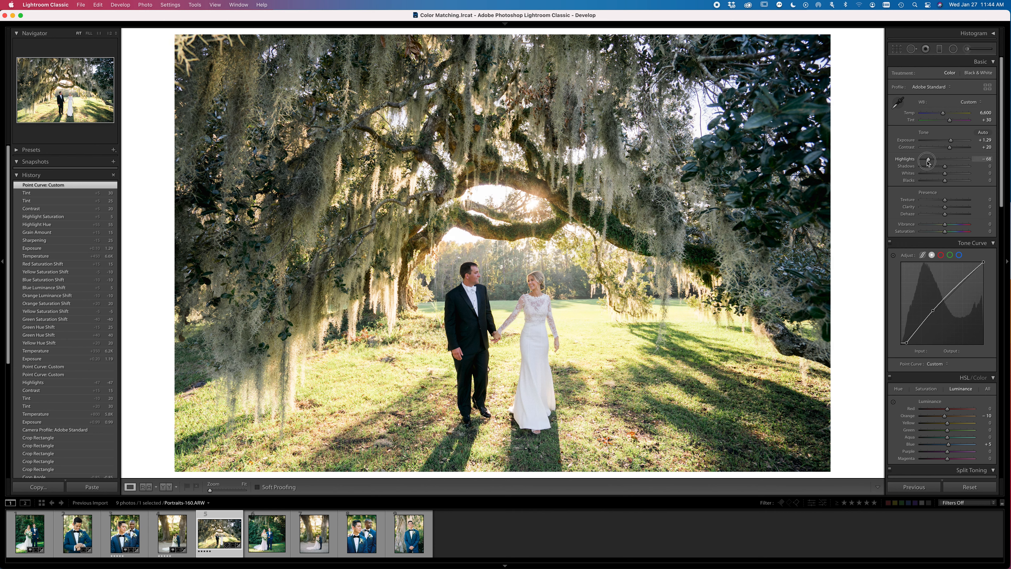
scroll(935, 360, "down", 5)
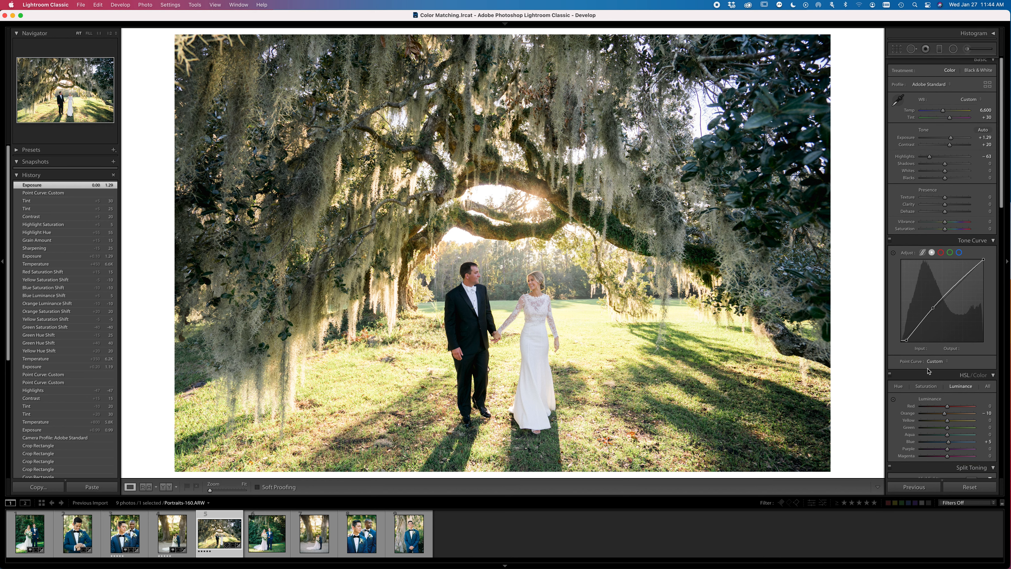
scroll(935, 360, "down", 5)
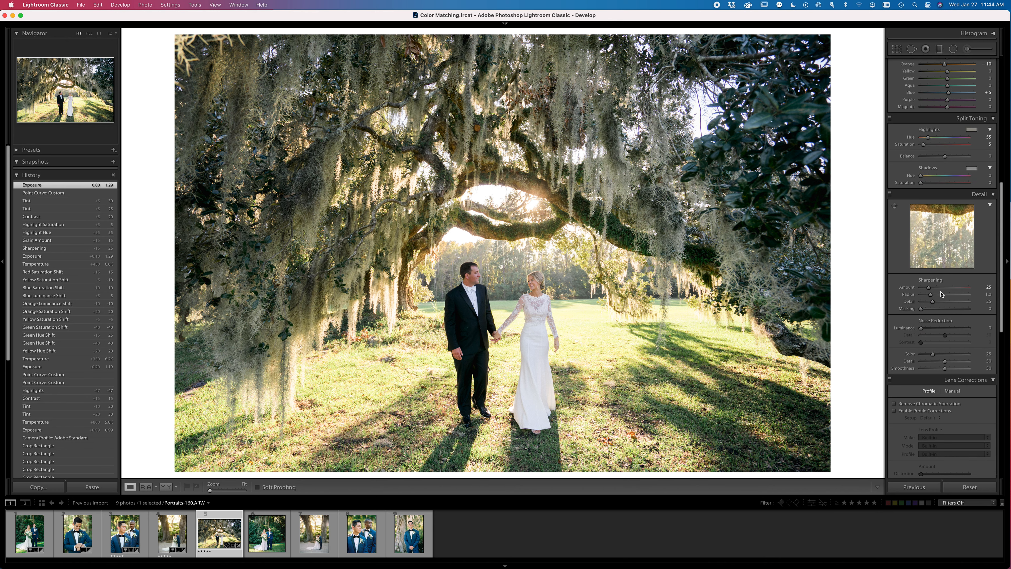
scroll(943, 283, "down", 5)
scroll(936, 291, "up", 10)
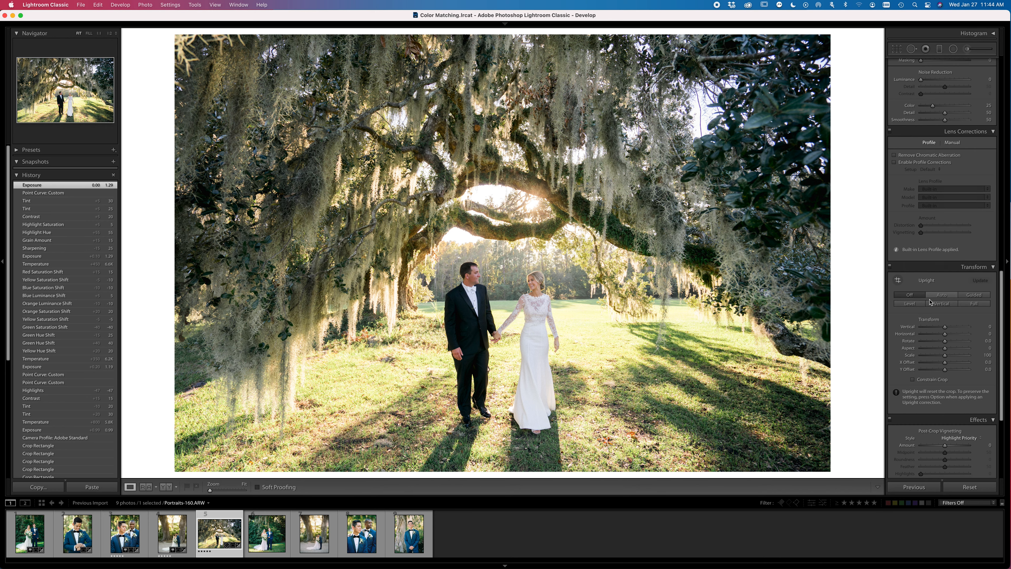
scroll(926, 299, "up", 5)
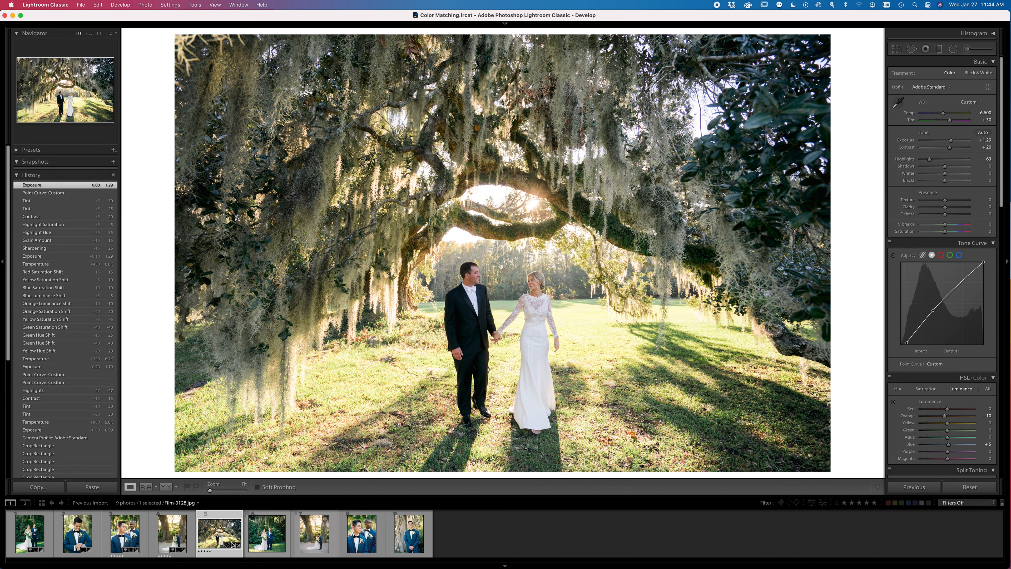
Set the edited photo of the two men in blue tuxedos as reference and compare it with Film-0078.jpg, including its develop settings
right_click(134, 540)
left_click(174, 309)
left_click(358, 536)
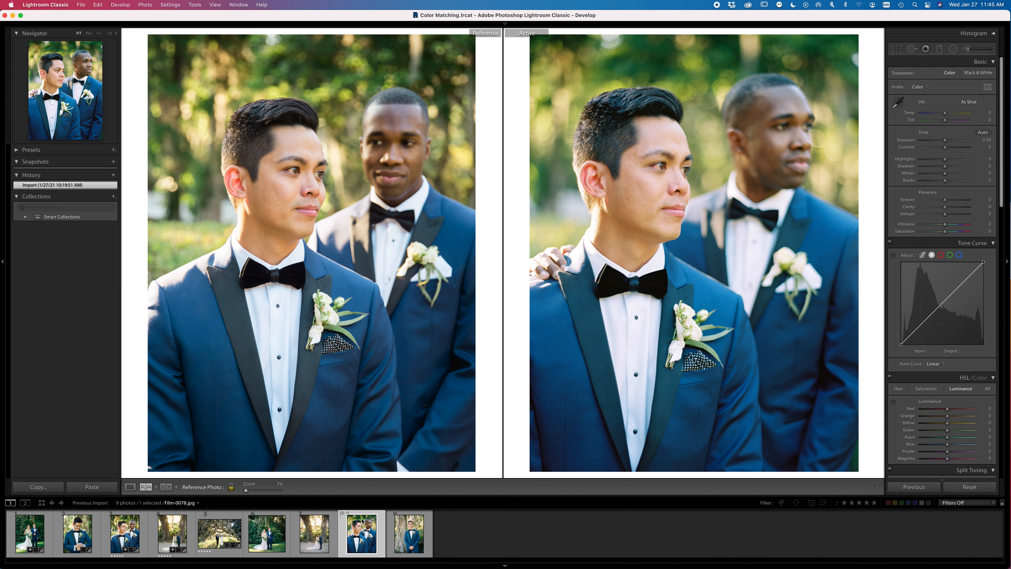
scroll(939, 392, "down", 10)
scroll(940, 392, "up", 10)
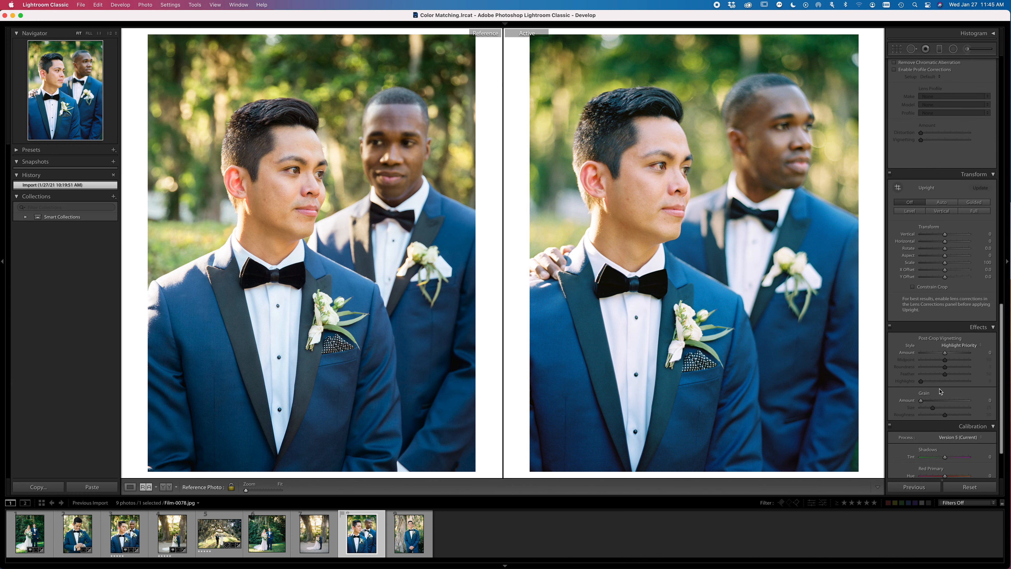
scroll(940, 392, "up", 2)
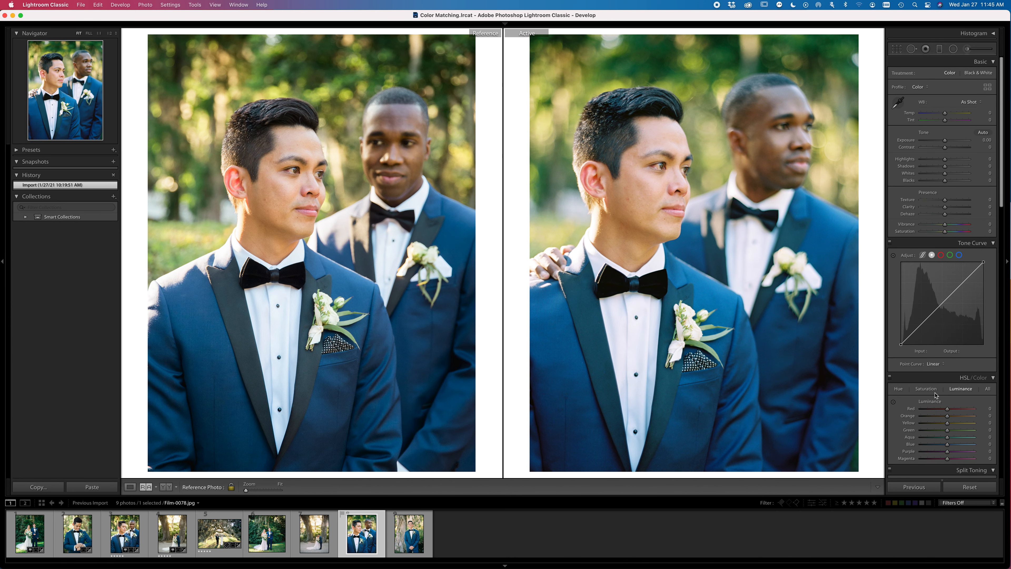